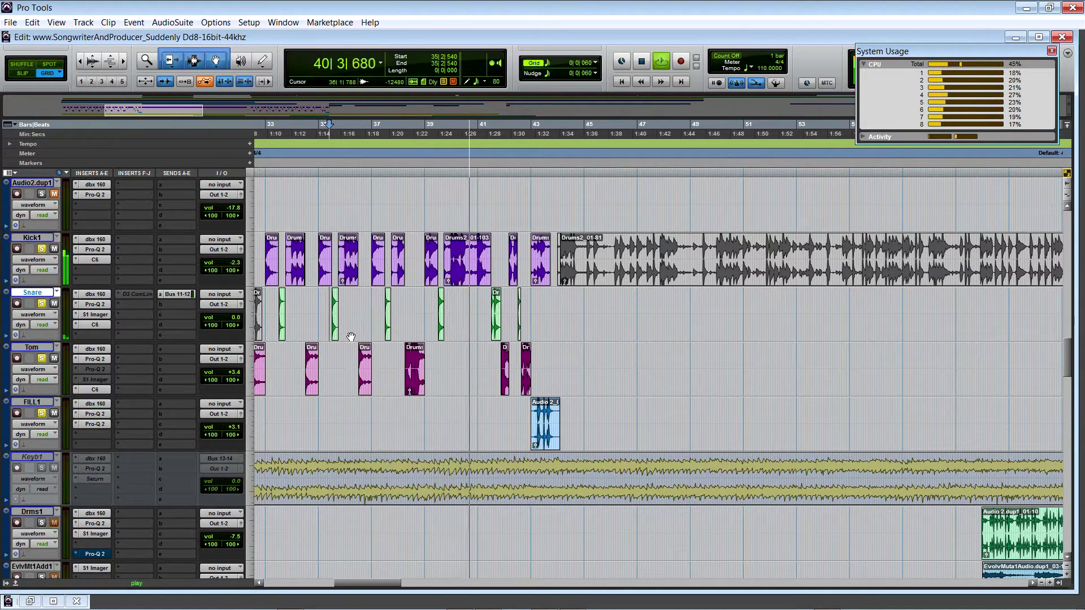
Zoom out the timeline during playback, stop it, and place the edit cursor on the Snare track just before the drum clips at bar 19.
key("ctrl+bracketleft")
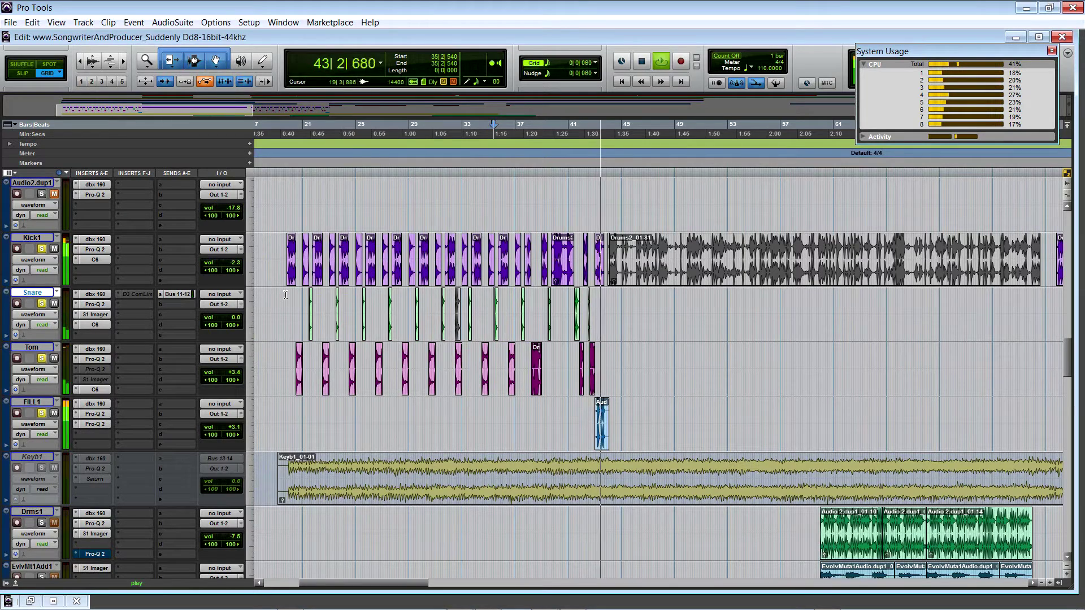
key("space")
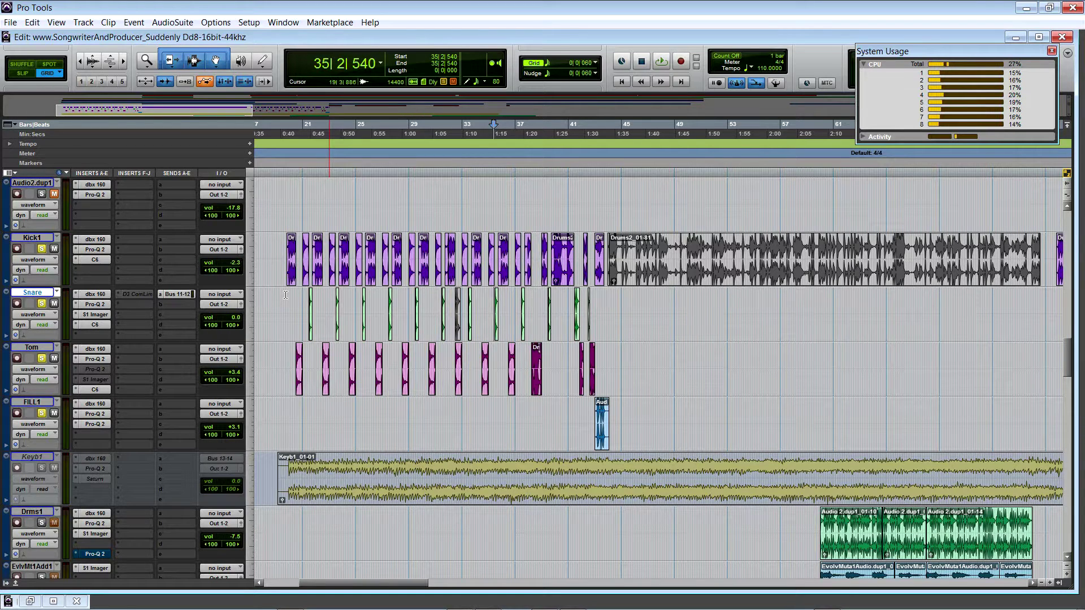
left_click(286, 295)
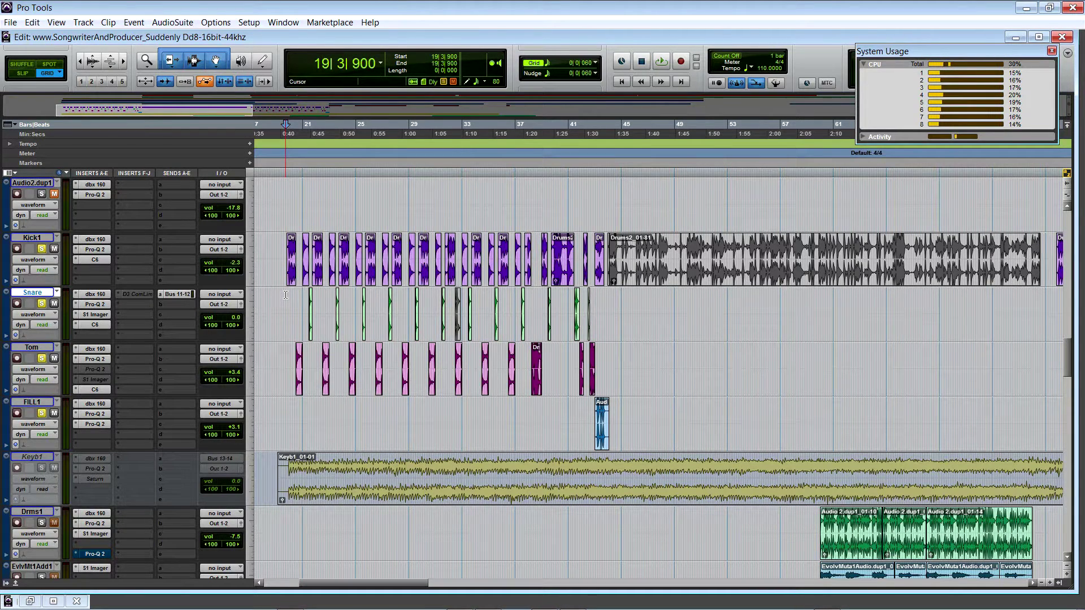
left_click(285, 301)
Solo the OMNI1 instrument track and open its Omnisphere insert.
scroll(285, 301, "up", 3)
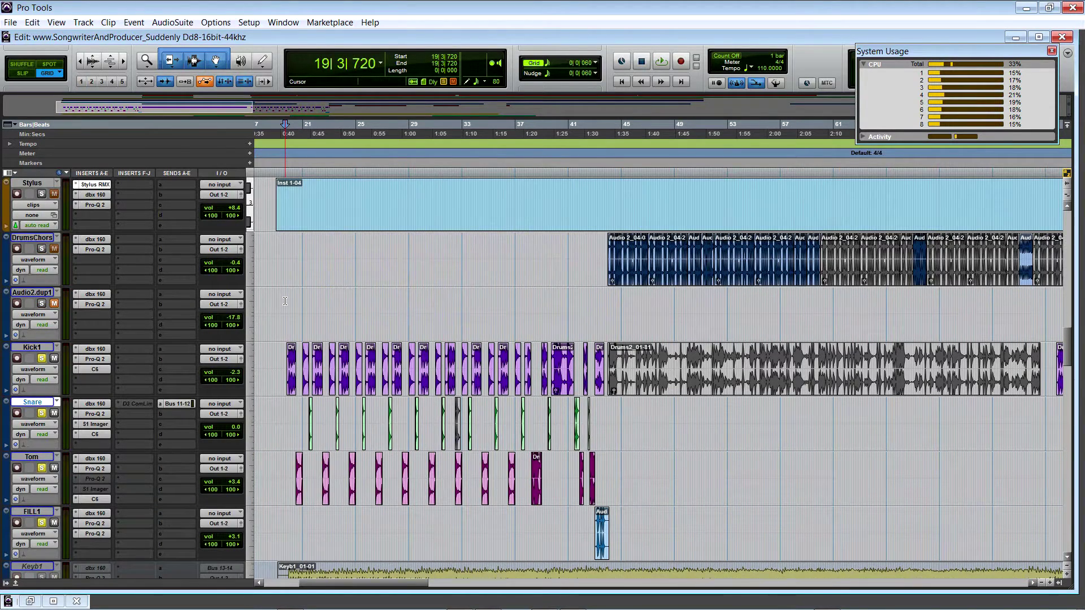
scroll(284, 301, "up", 2)
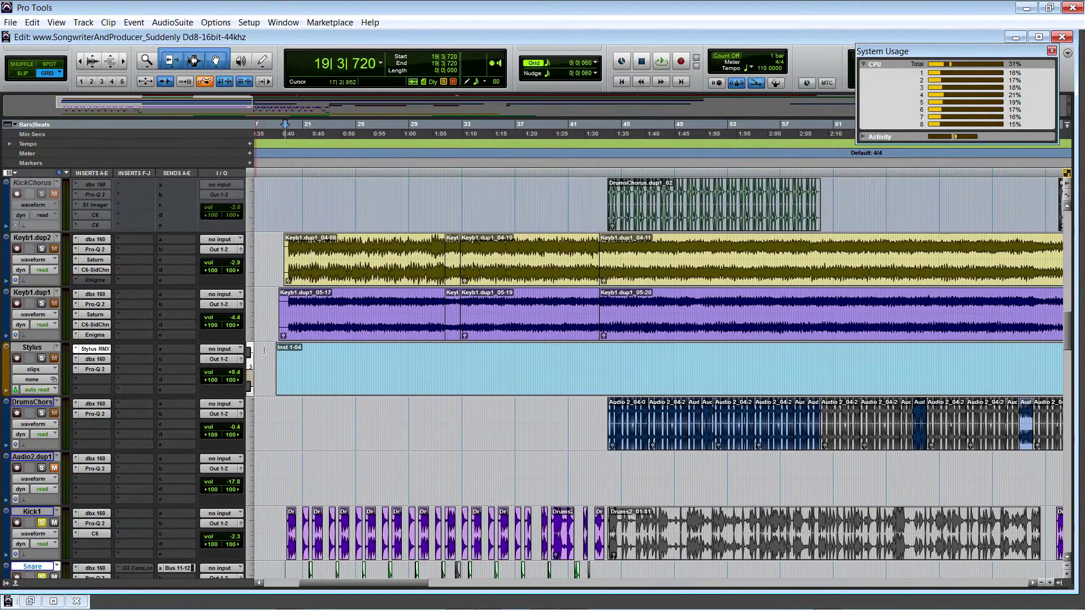
scroll(263, 349, "up", 6)
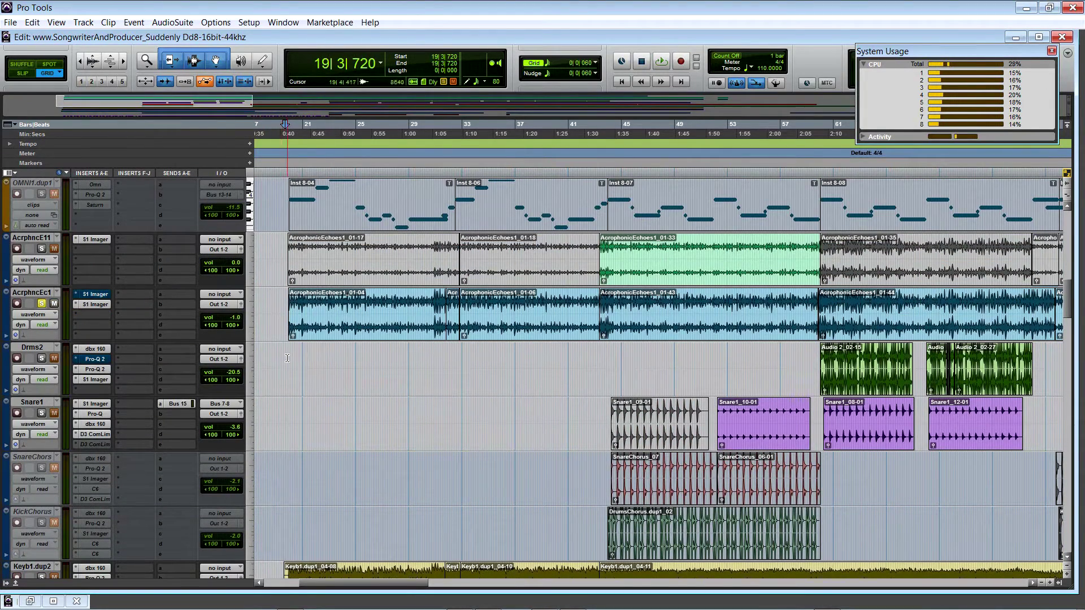
left_click(287, 355)
scroll(39, 272, "up", 2)
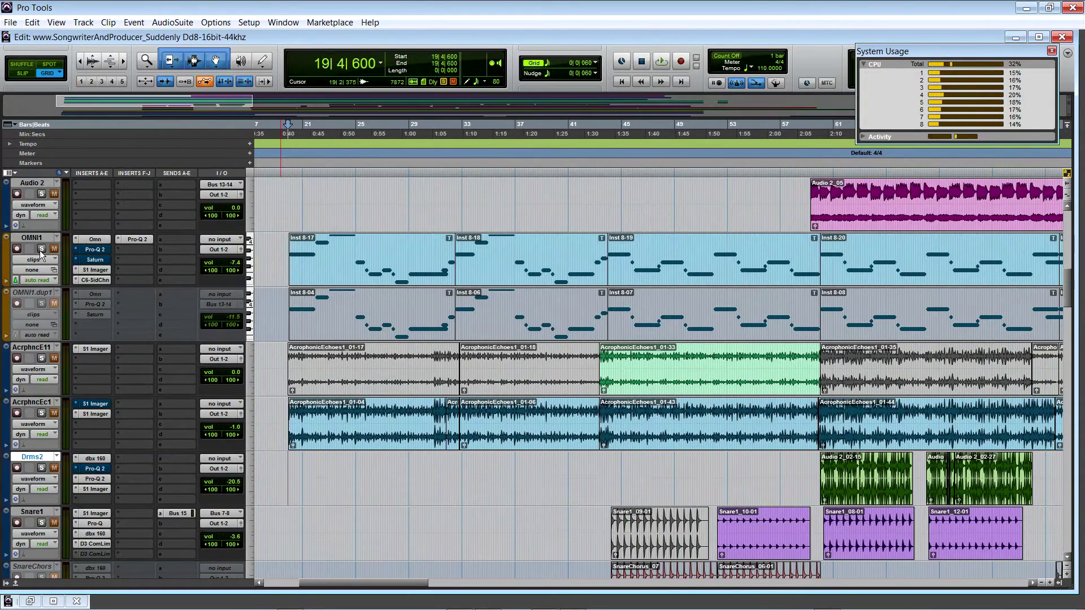
left_click(41, 249)
left_click(95, 239)
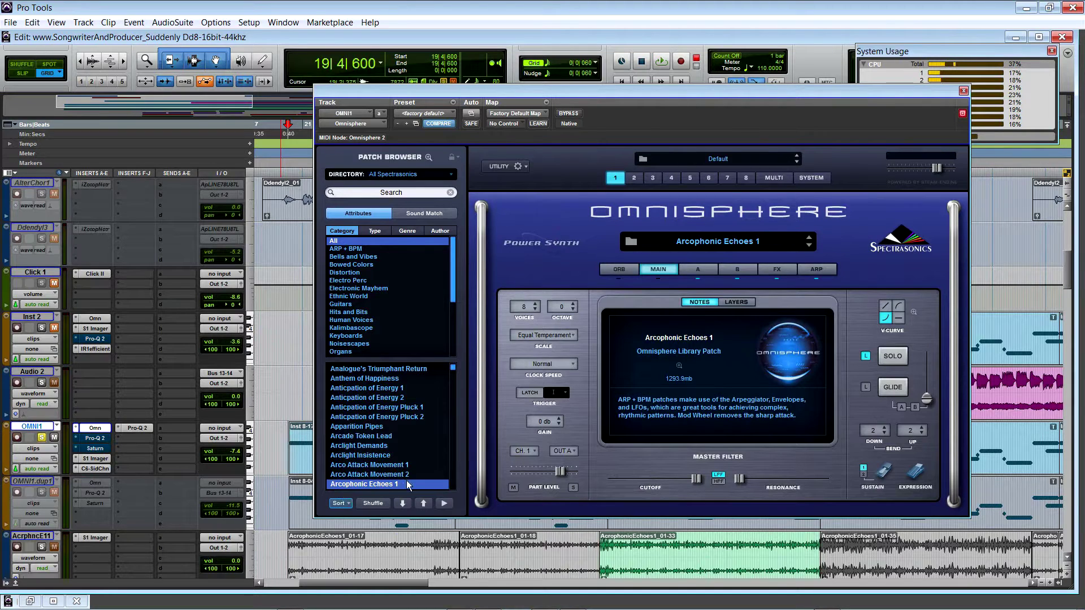
Move the Omnisphere window aside, examine and play the Inst 2 track's notes in the MIDI Editor, and close the editor.
left_click_drag(521, 94, 1084, 99)
left_click(471, 345)
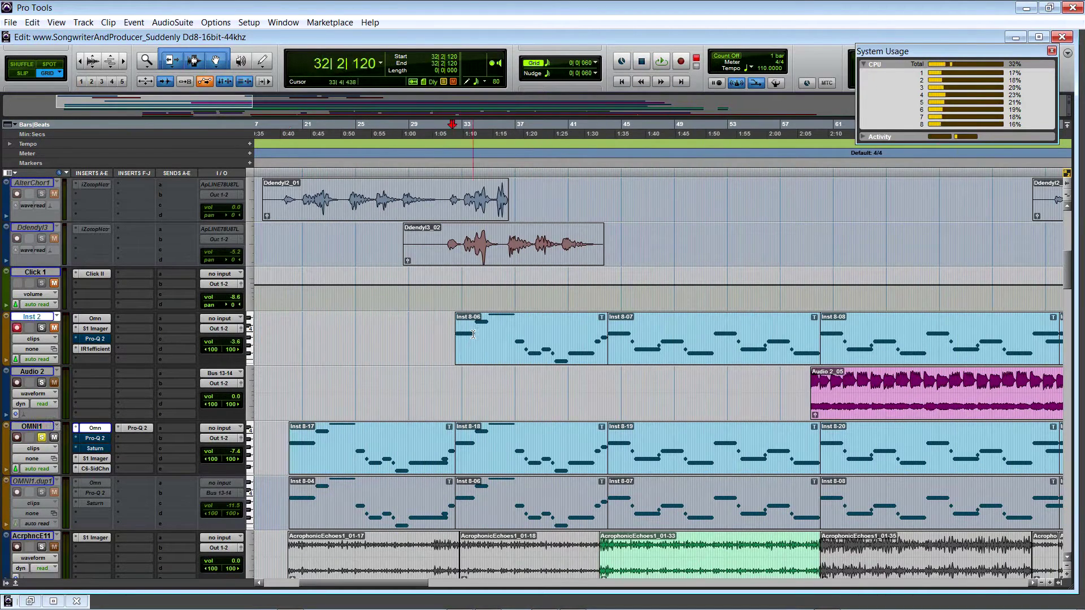
double_click(472, 345)
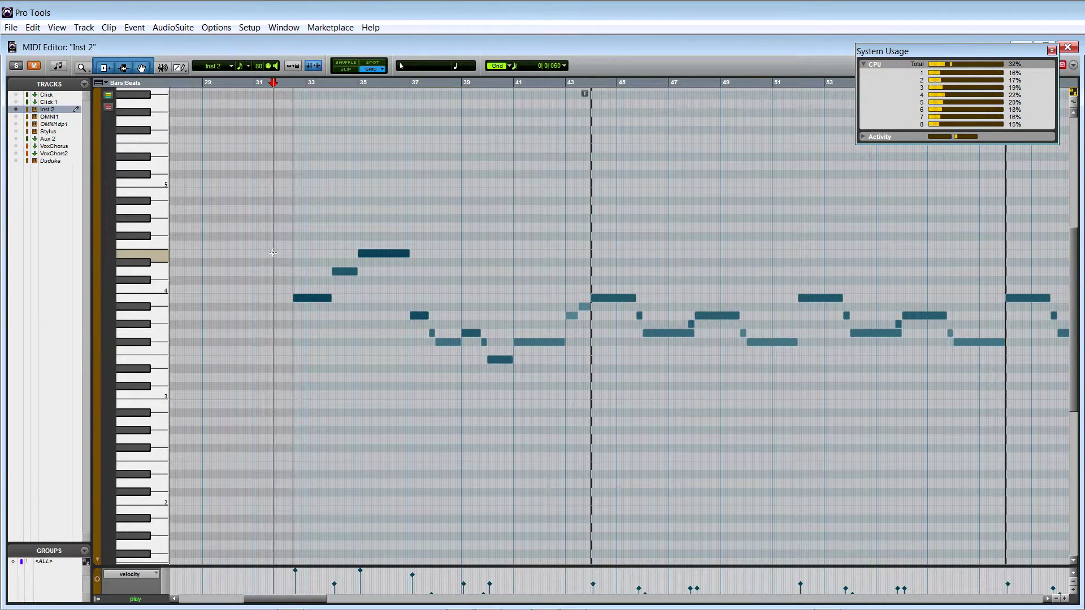
key("space")
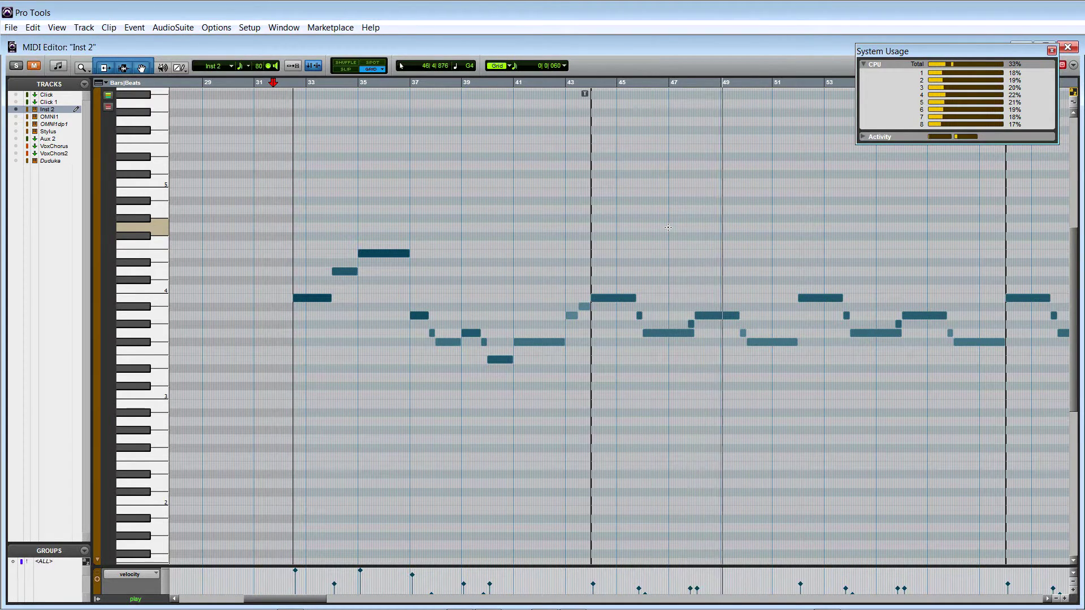
key("ctrl+w")
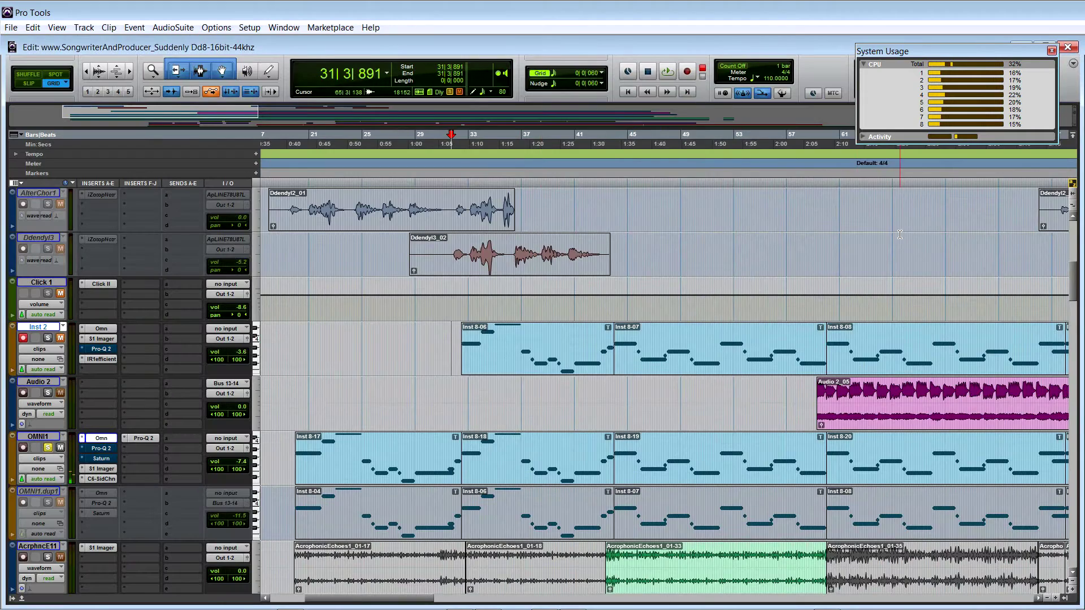
Bring back the Omnisphere window and enable the Graphic EQ7, Ultra Chorus, BPM Delay X3 and Modern Comp effects in the common FX rack.
left_click_drag(1084, 71, 642, 71)
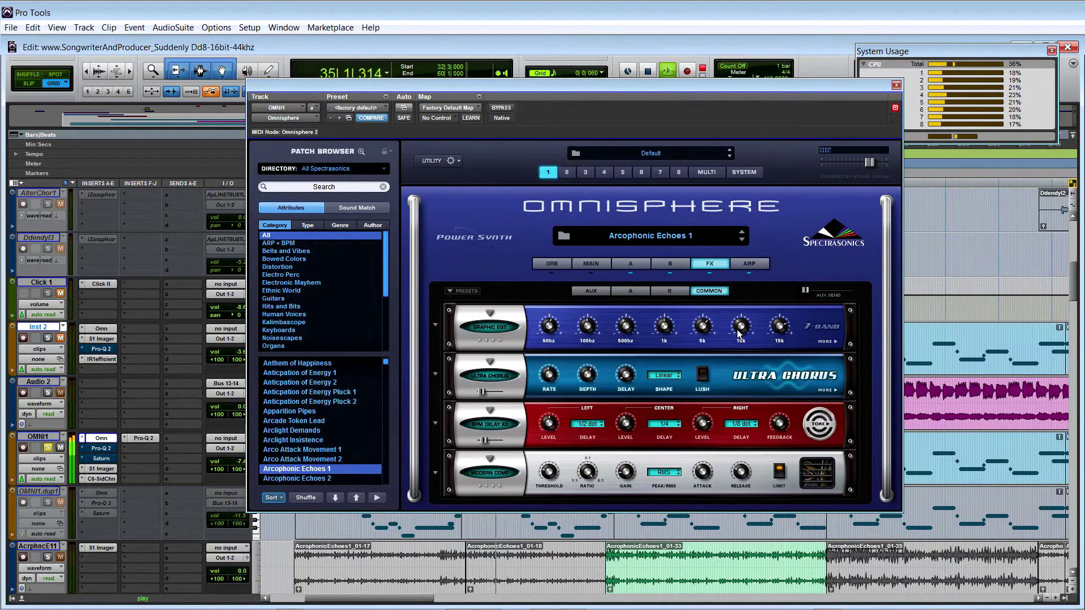
left_click(493, 328)
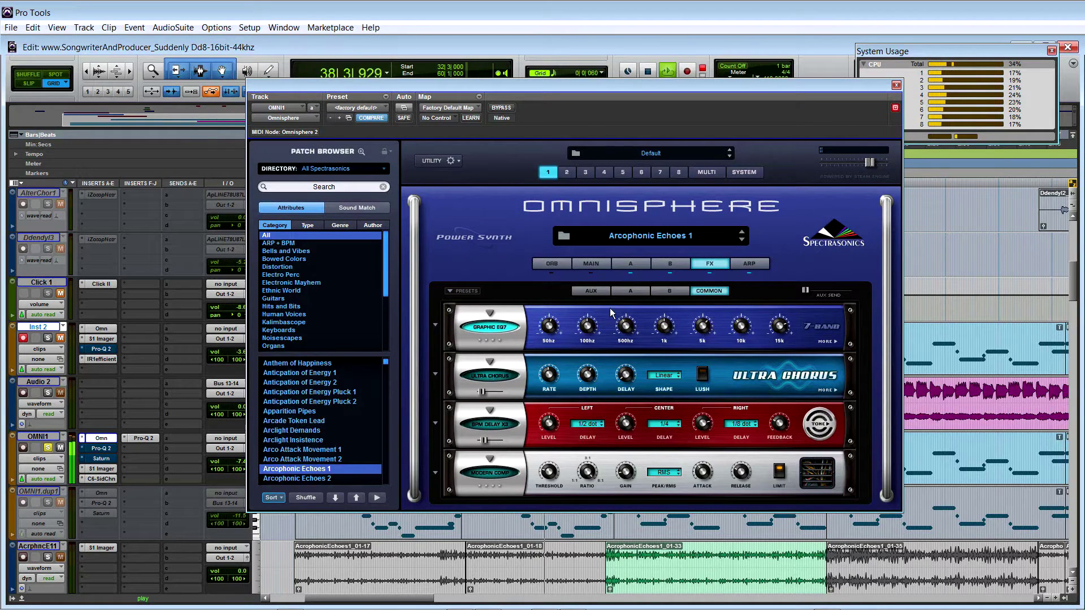
left_click(492, 375)
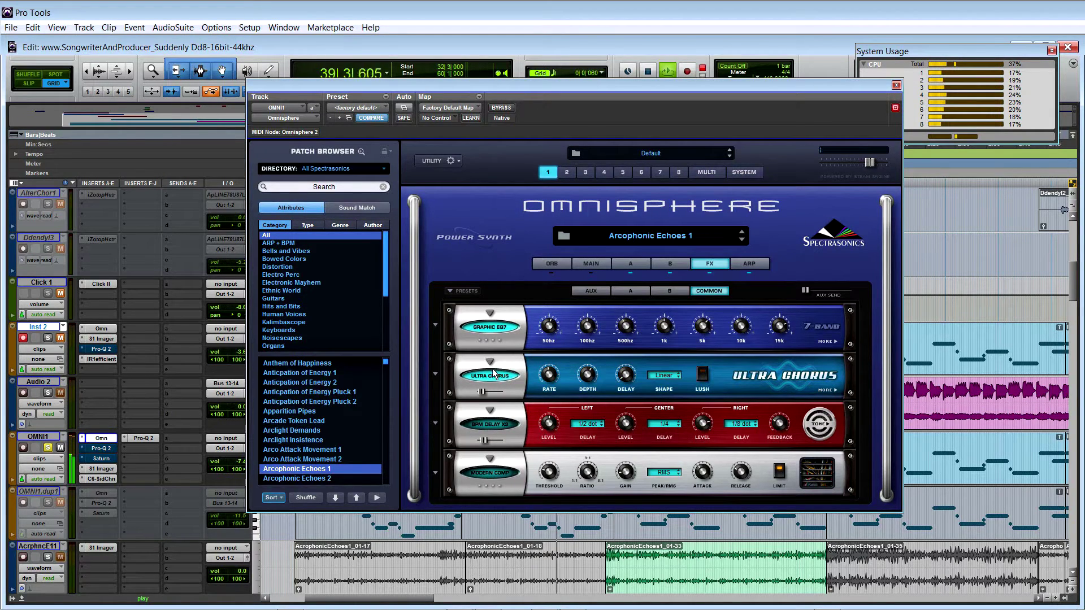
left_click(494, 425)
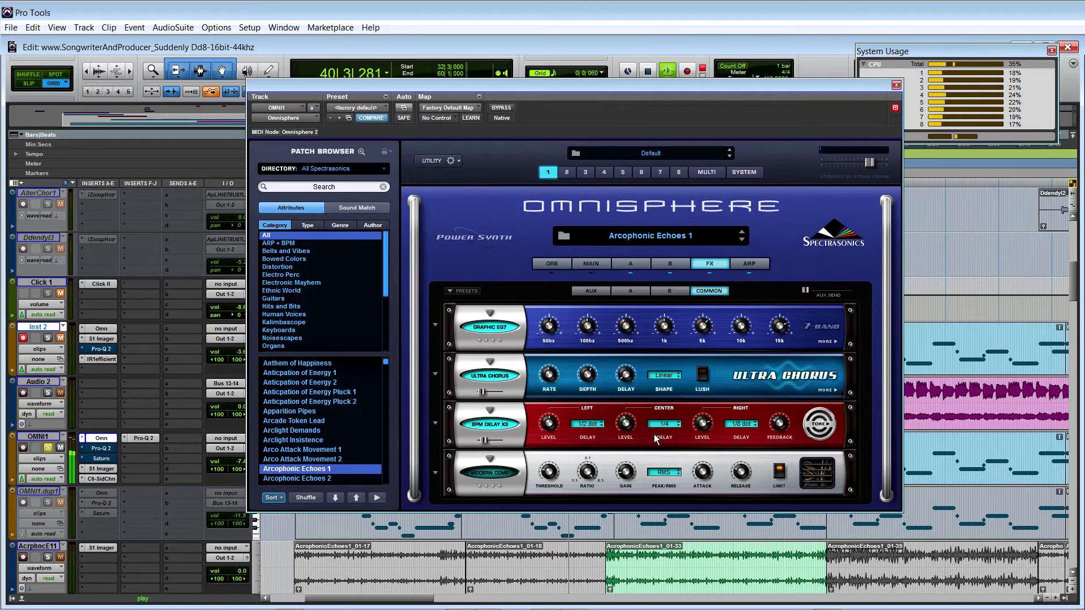
left_click(515, 473)
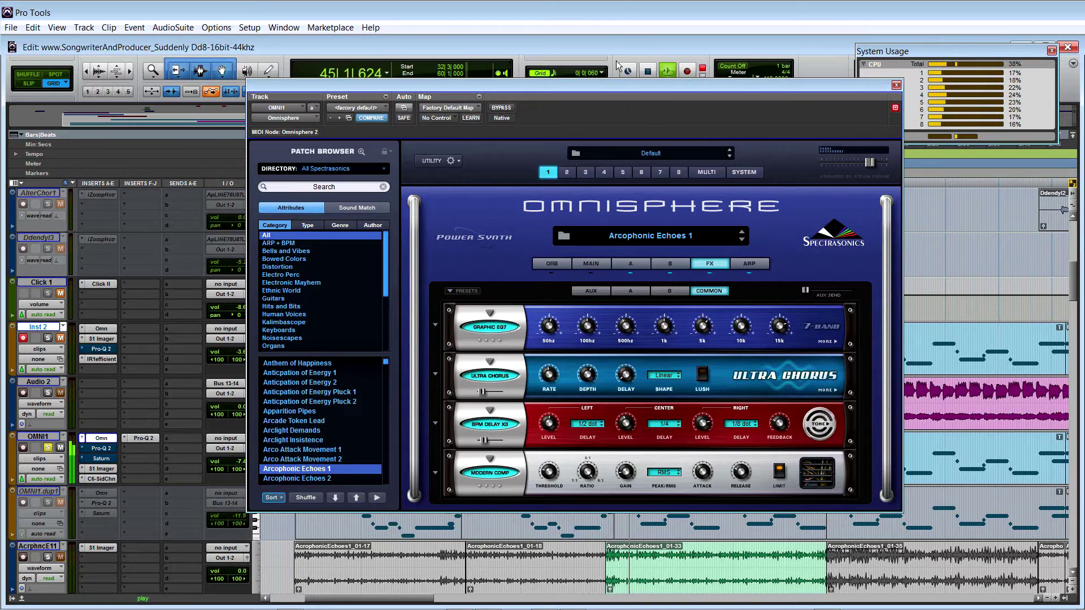
Move the Omnisphere window out of view, place the edit cursor on the Click 1 track at bar 45, and stop playback.
left_click_drag(626, 83, 1084, 87)
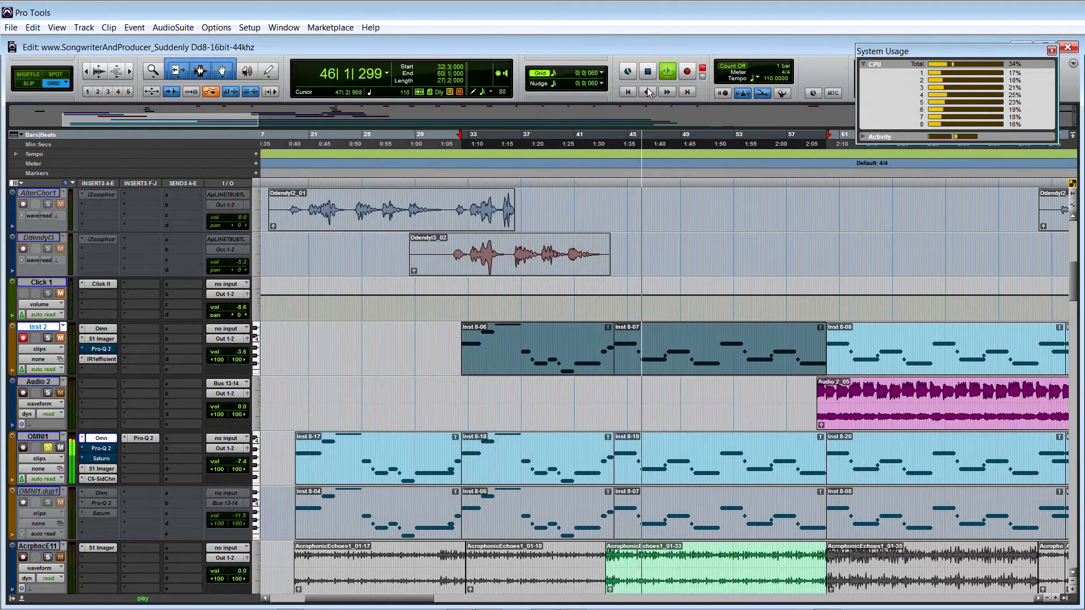
left_click(630, 299)
key("space")
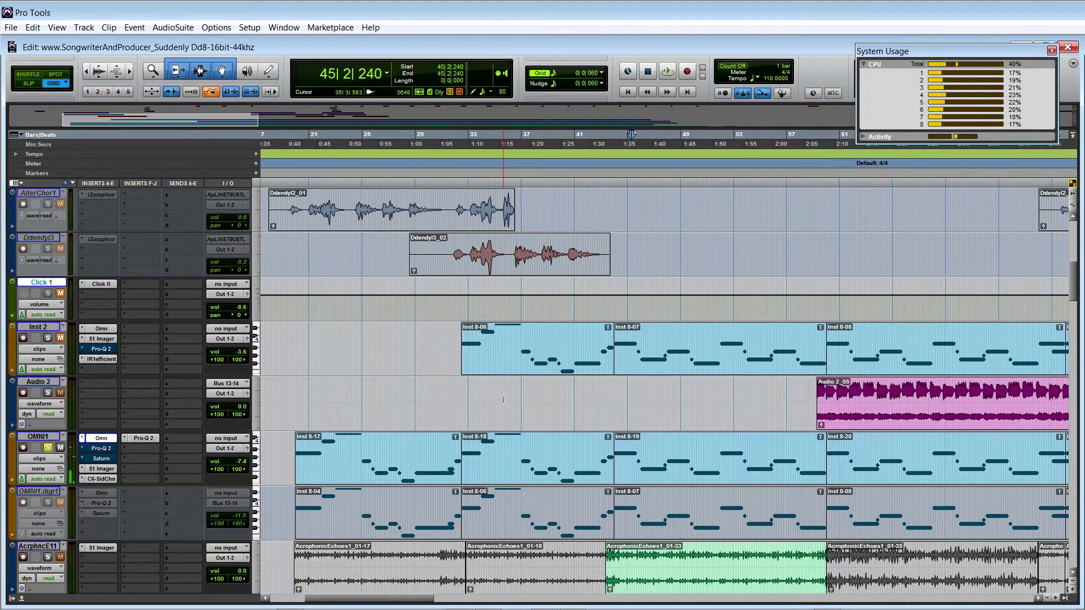
Review the insert chain of the OMNI1 track and the plug-ins on the drum and keyboard tracks below it.
scroll(280, 329, "down", 3)
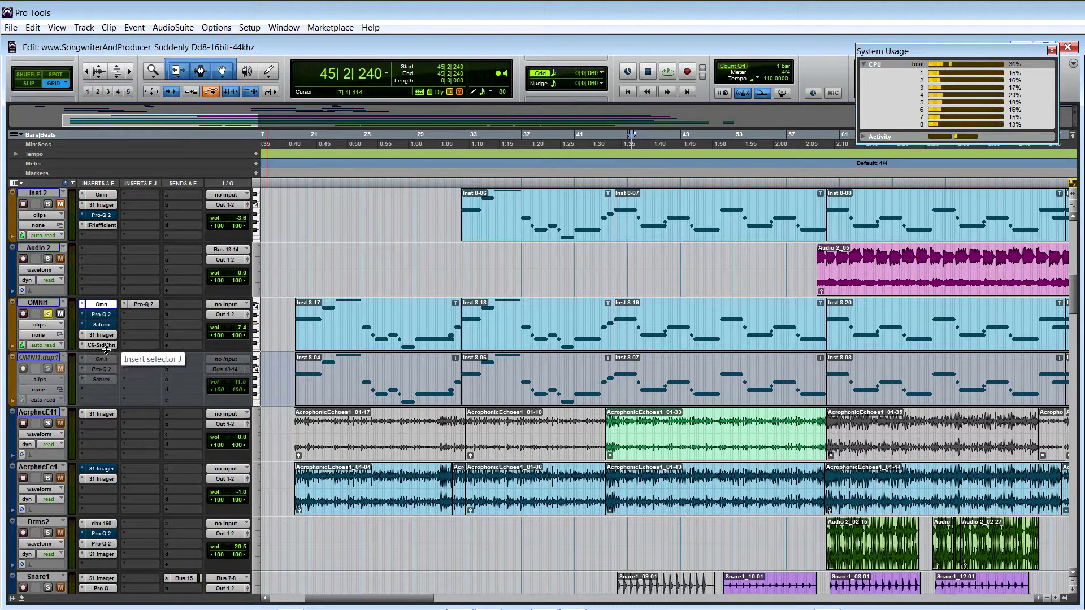
left_click(47, 313)
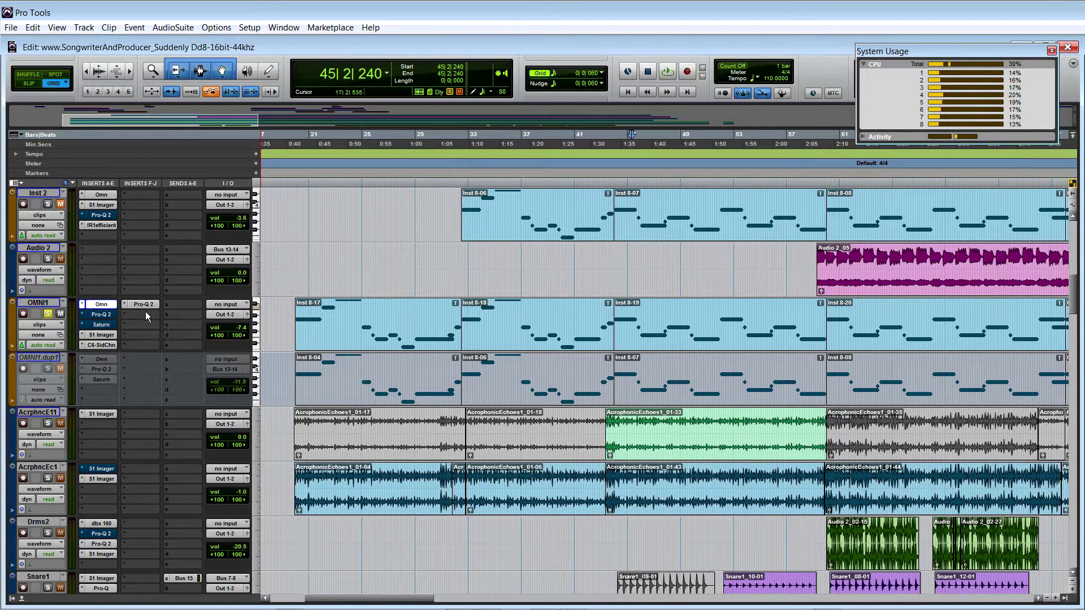
left_click(107, 302)
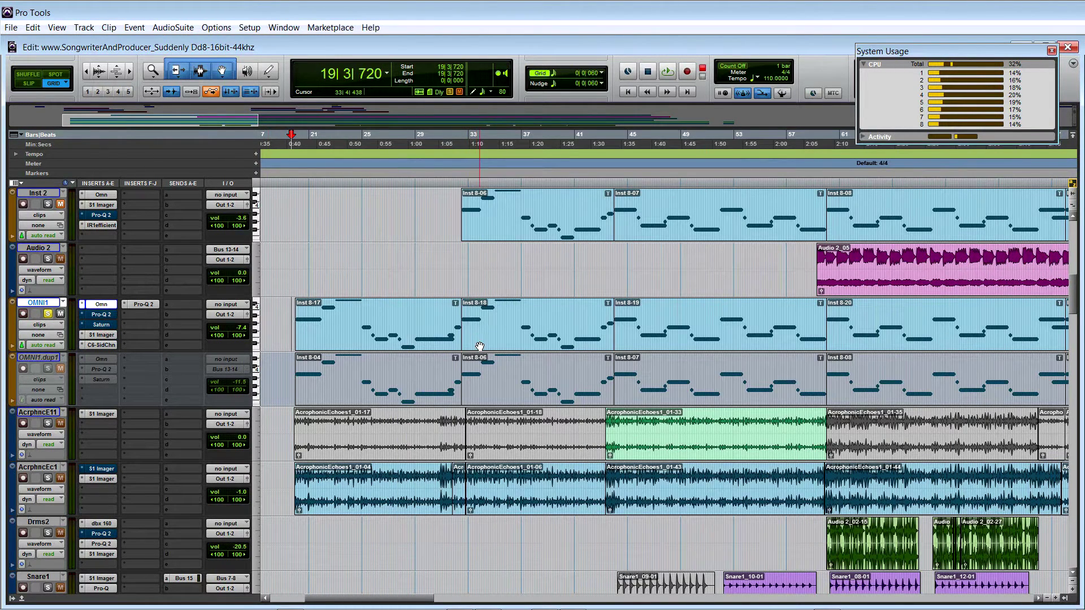
scroll(477, 342, "down", 1)
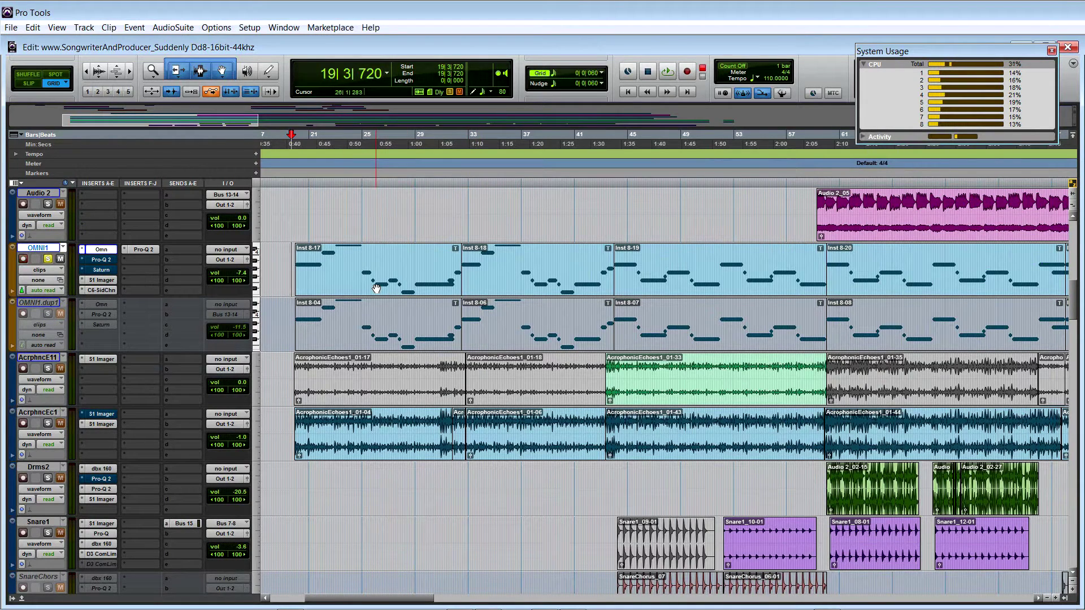
scroll(384, 300, "down", 4)
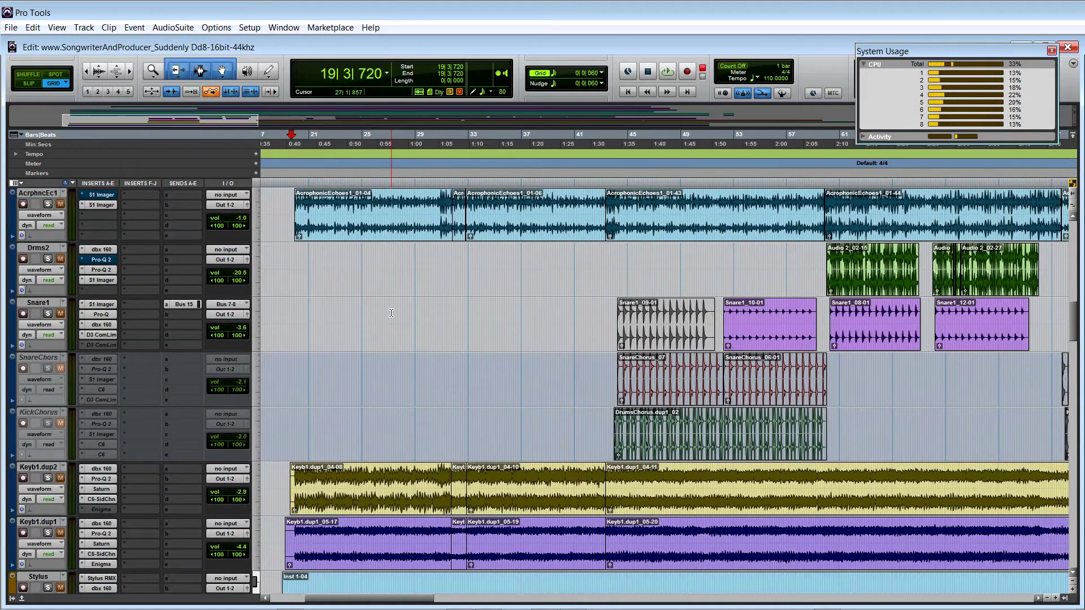
scroll(348, 475, "down", 2)
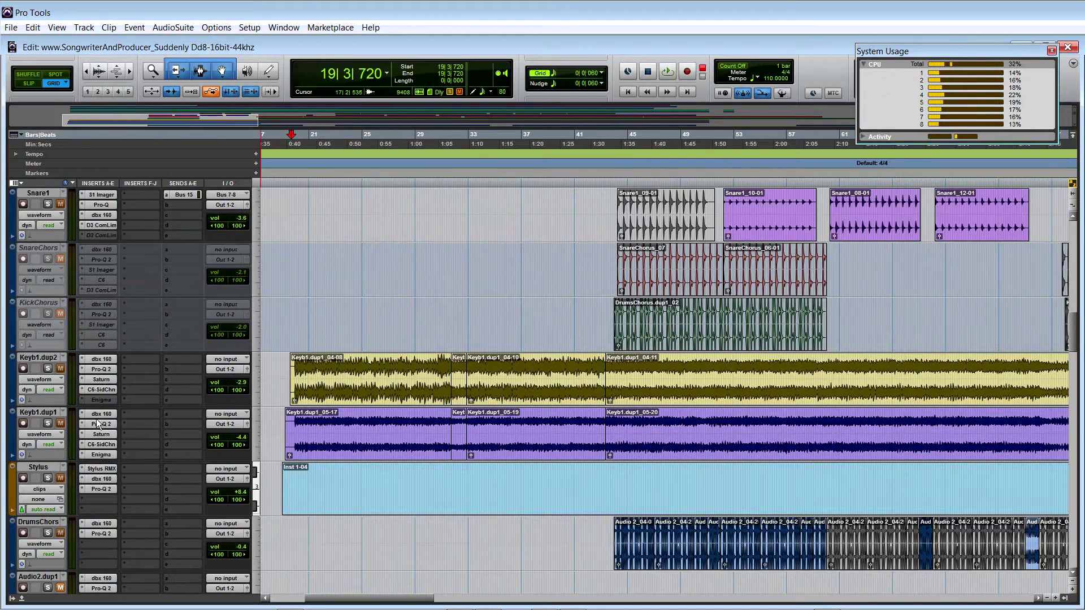
scroll(407, 346, "up", 7)
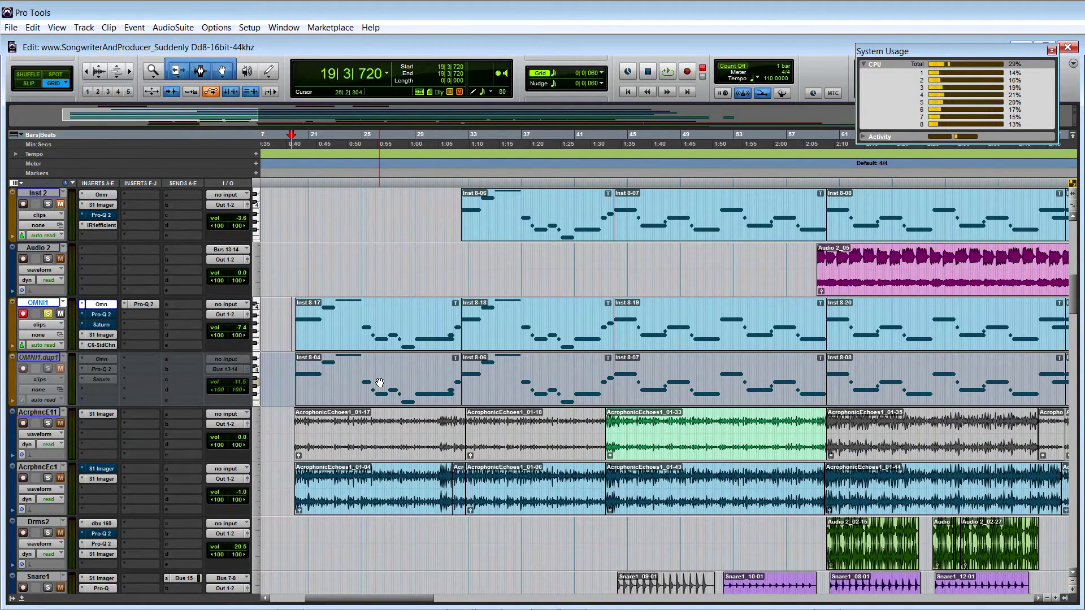
Bring back the Omnisphere window, listen to the soloed OMNI1 track from bar 19, and move the window out of view again.
left_click_drag(1084, 80, 576, 77)
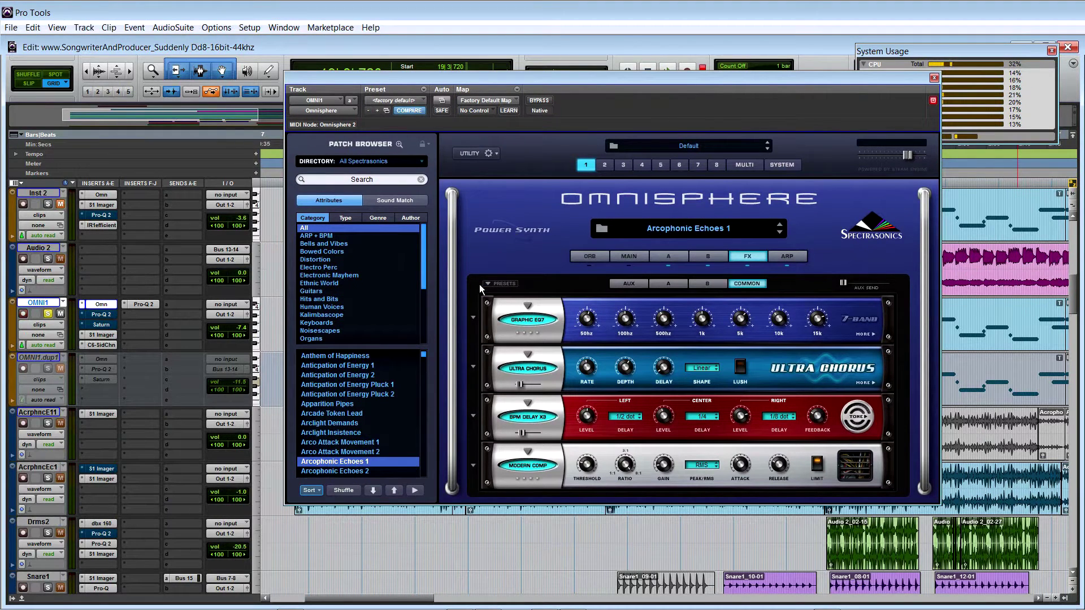
key("space")
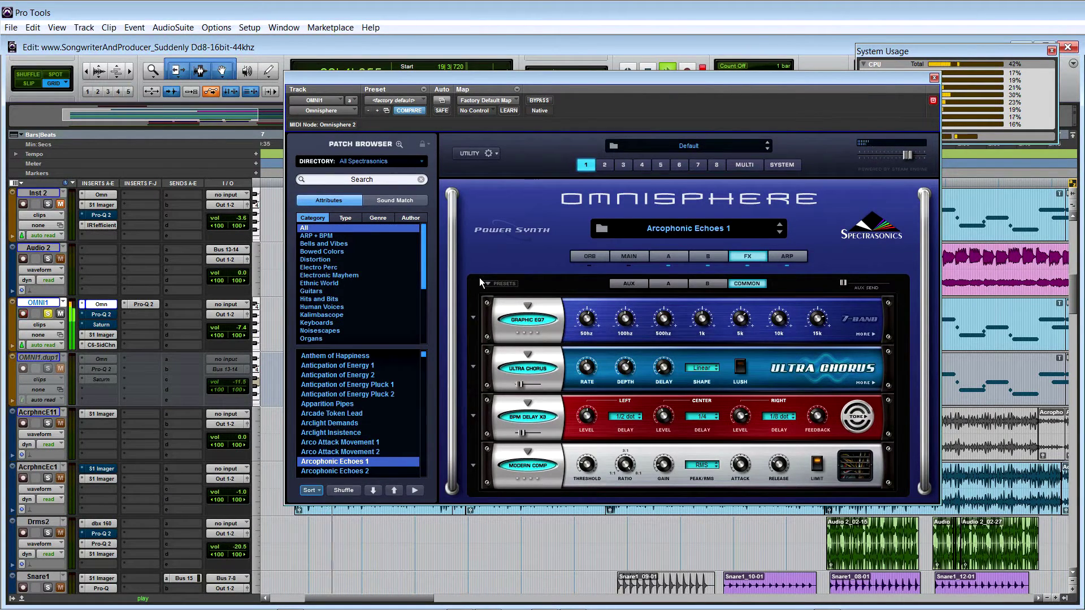
left_click_drag(826, 106, 1084, 141)
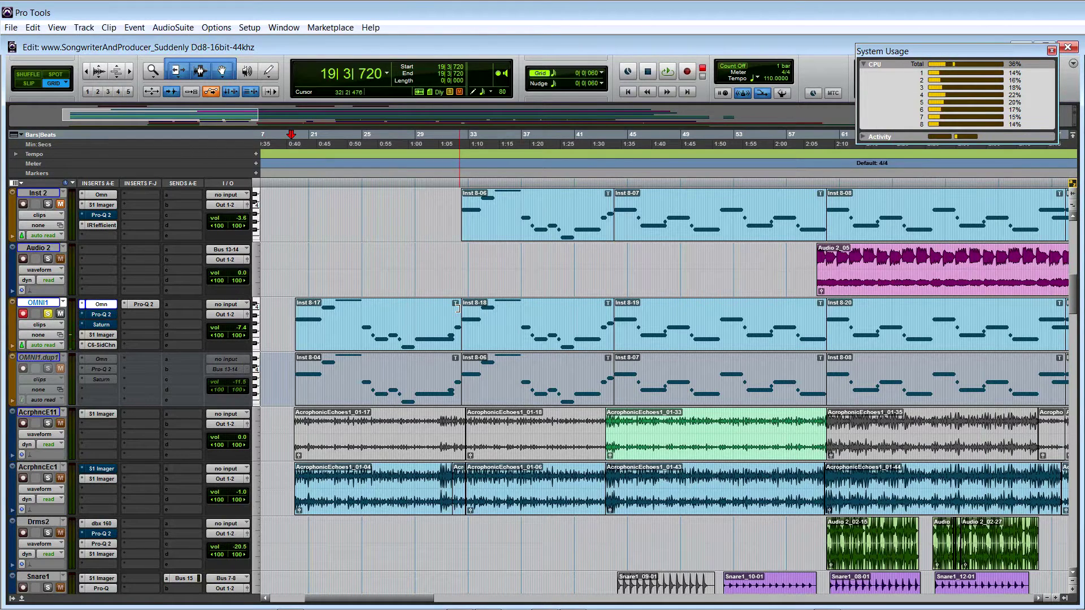
Open the second Pro-Q 2 on the OMNI1 track, clear its window off the inserts, and listen to the soloed track from bar 19.
left_click(139, 306)
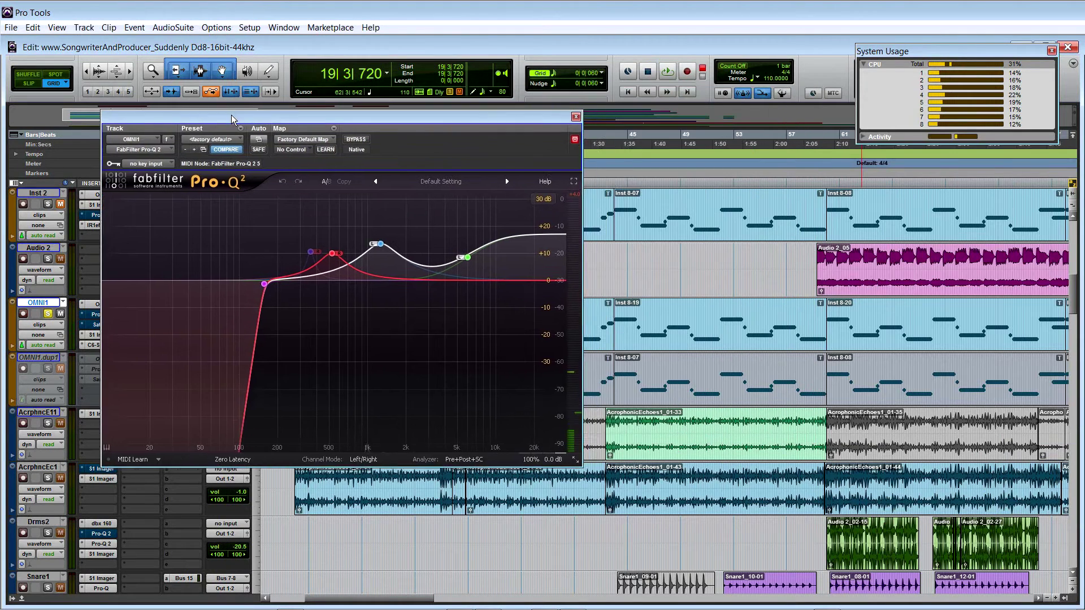
left_click_drag(231, 118, 368, 122)
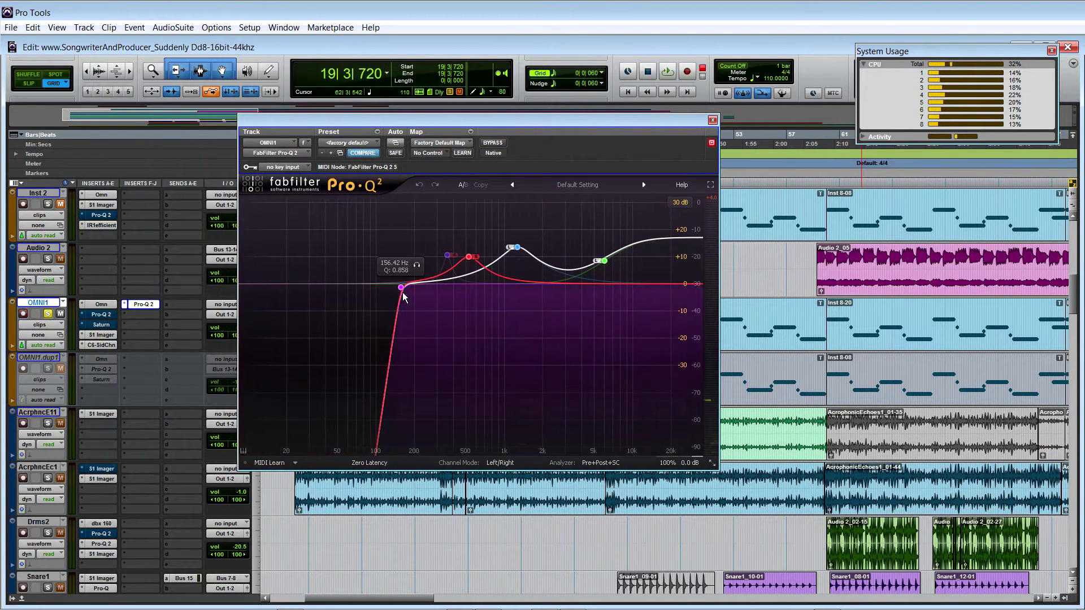
key("space")
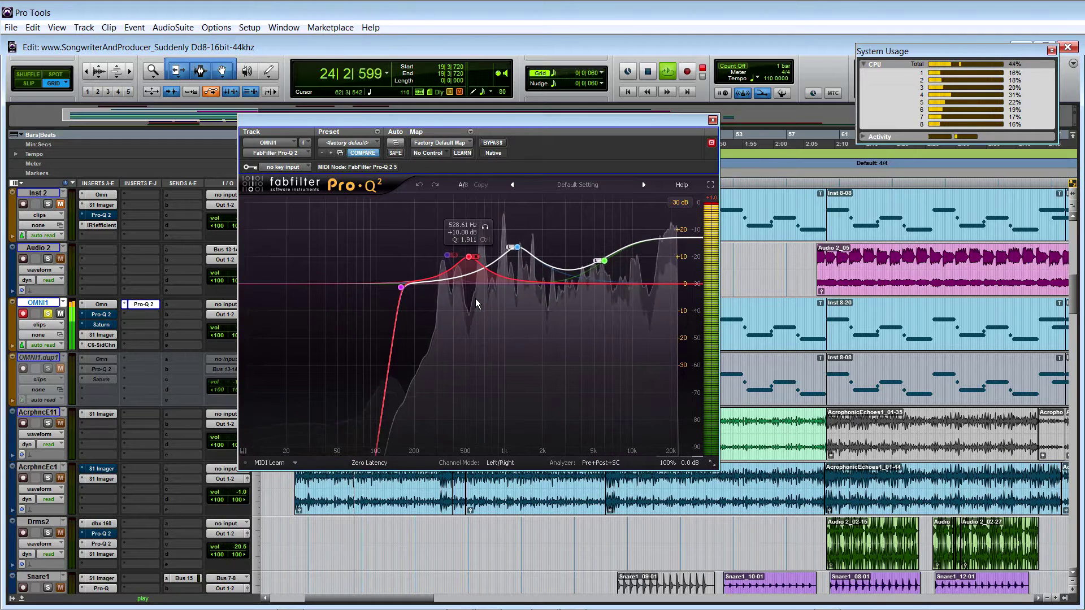
key("space")
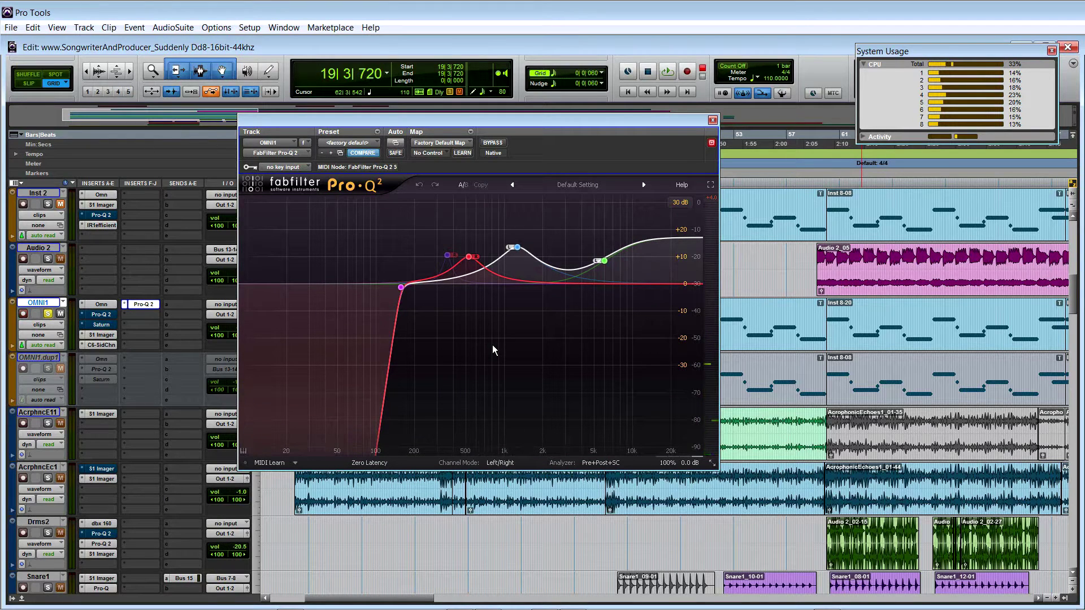
Examine the low-cut, bell and high-shelf bands of the Pro-Q 2 while replaying the soloed OMNI1 track.
mouse_move(598, 262)
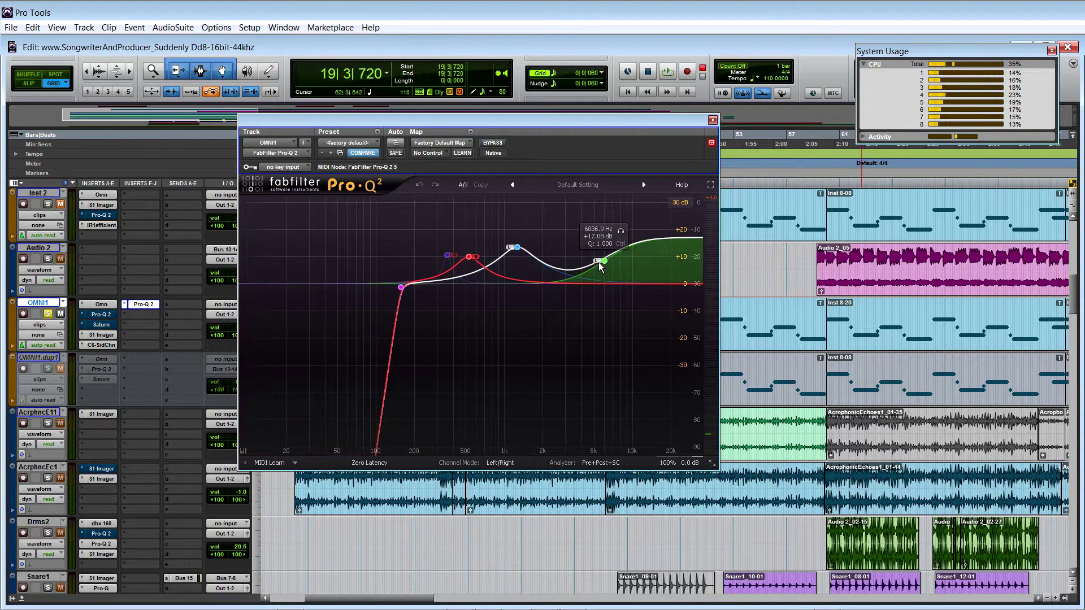
mouse_move(401, 289)
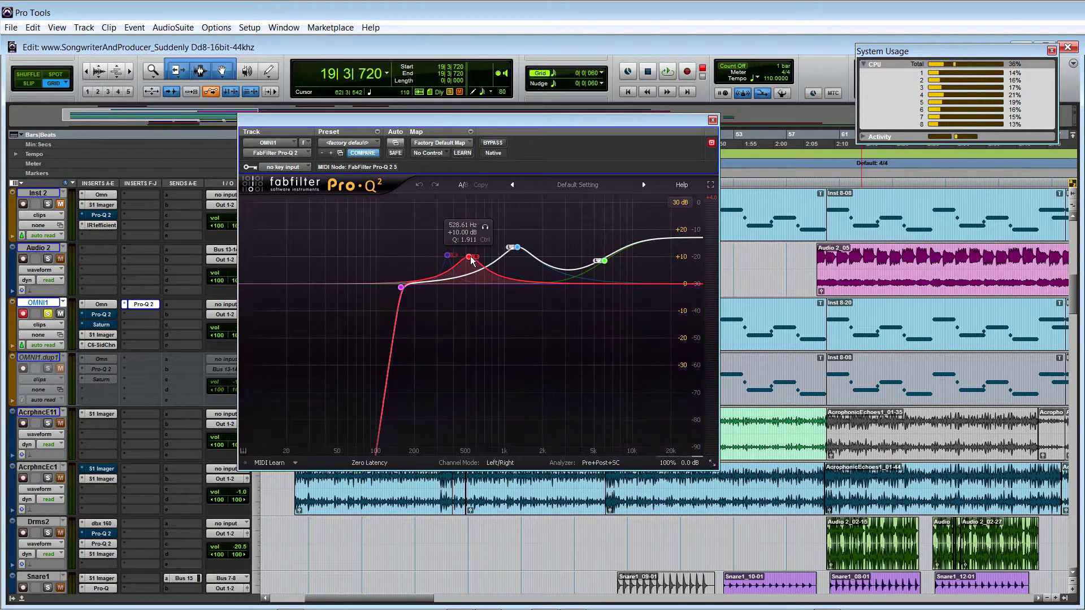
mouse_move(519, 251)
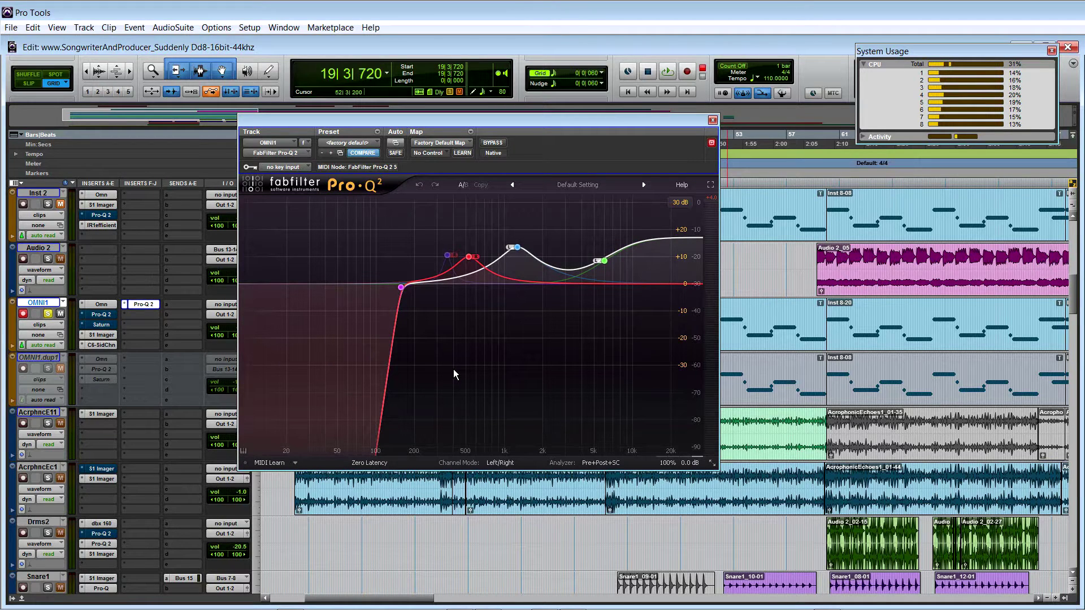
key("space")
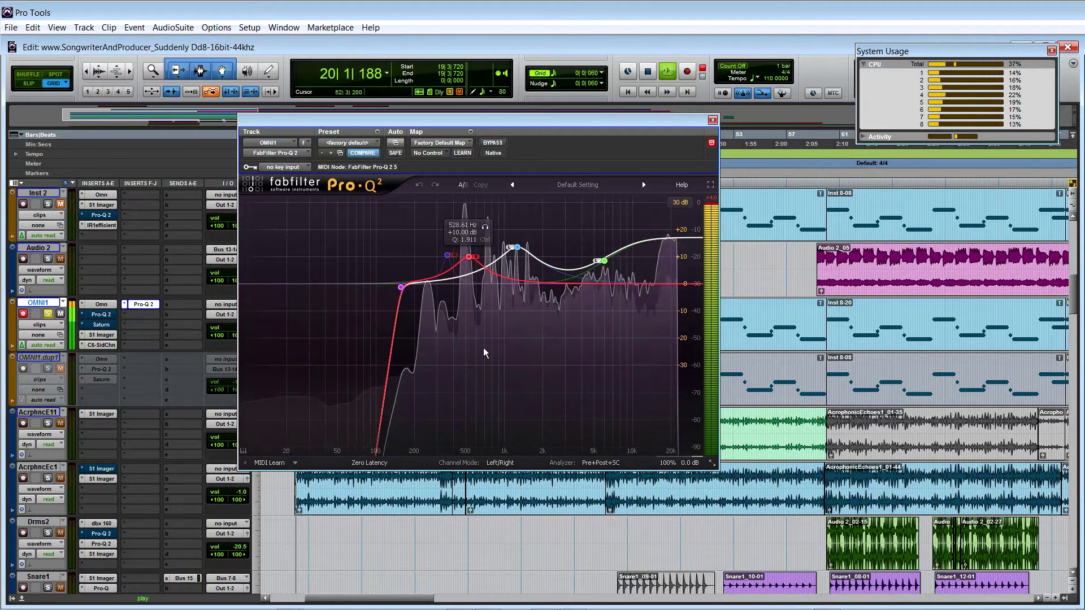
key("space")
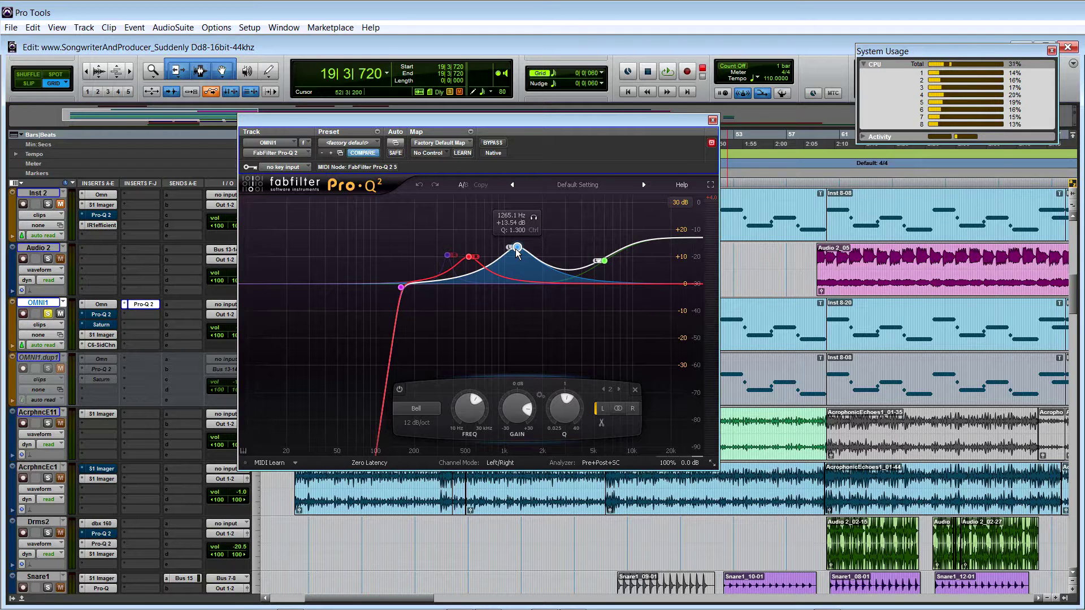
left_click_drag(452, 116, 503, 113)
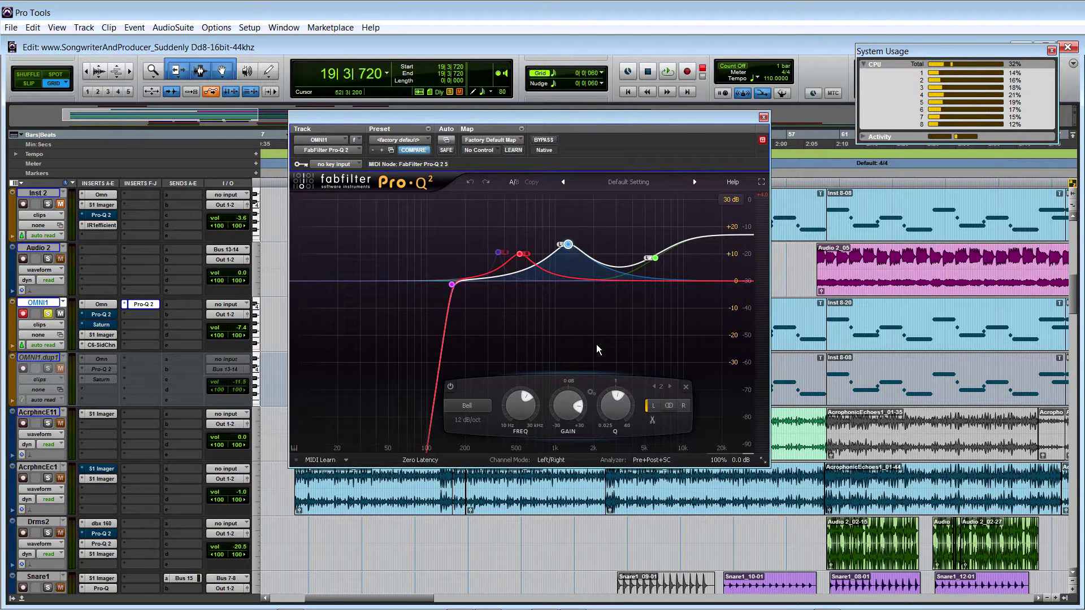
mouse_move(566, 265)
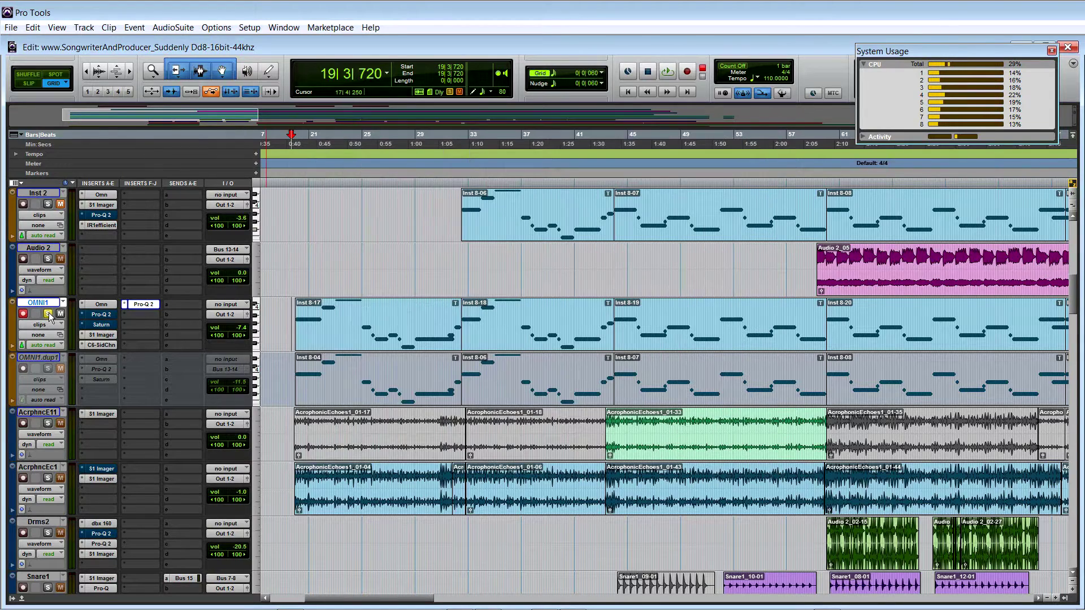
Switch the solo from OMNI1 to AcrphncEc1, disarm OMNI1 for recording, and place the edit cursor at bar 19.
left_click(49, 314)
left_click(24, 314)
scroll(299, 396, "down", 3)
scroll(296, 441, "up", 2)
left_click(294, 469)
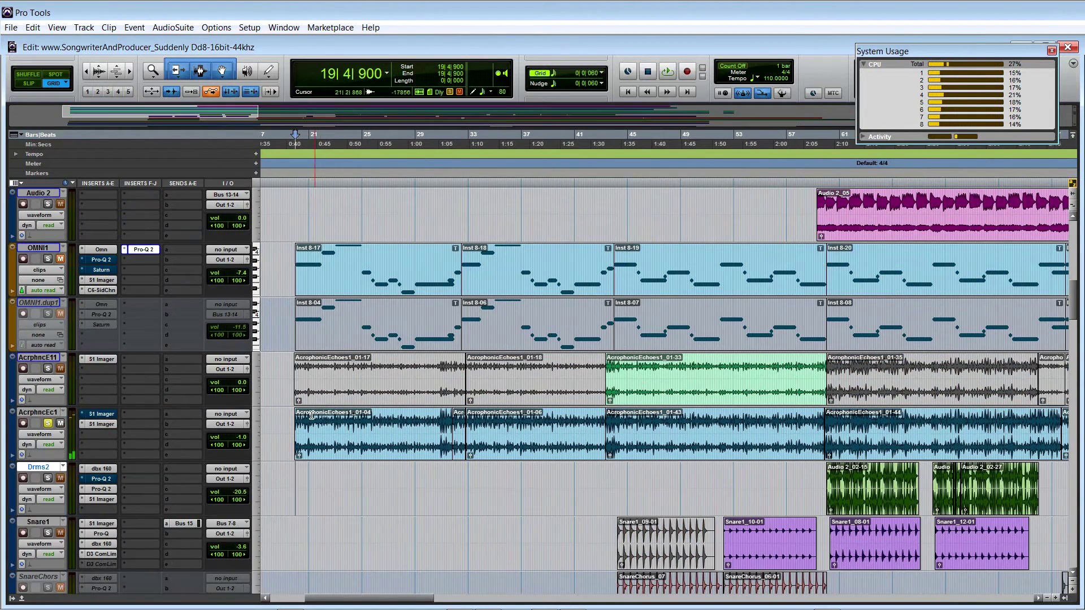
left_click(294, 470)
left_click(37, 415)
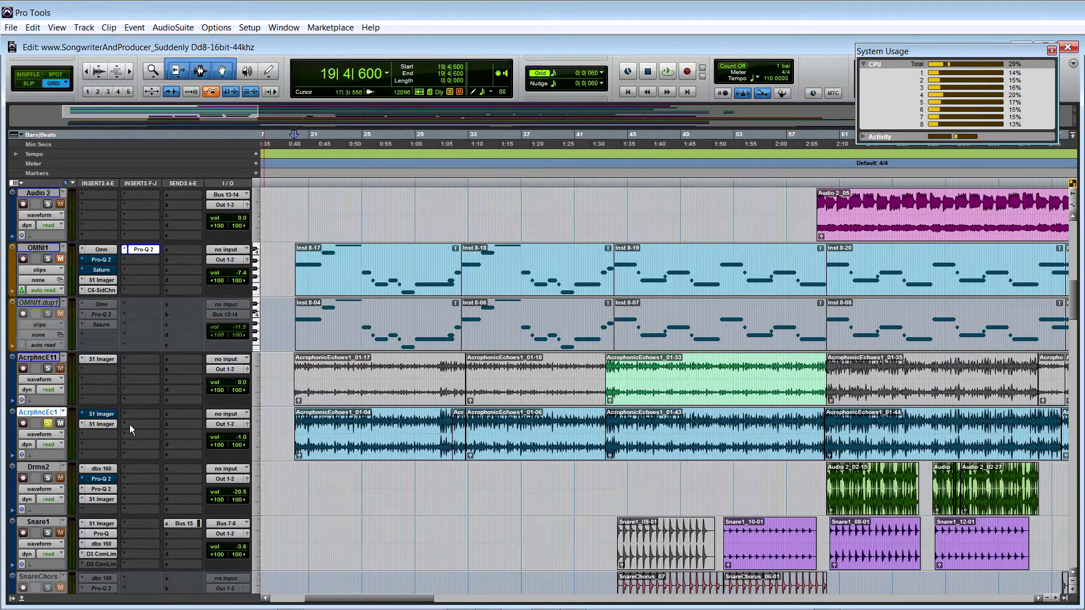
Open the second S1 Imager on AcrphncEc1 and display the track's Master Bypass automation for S1 Imager (fx a), followed by (fx b).
left_click(106, 425)
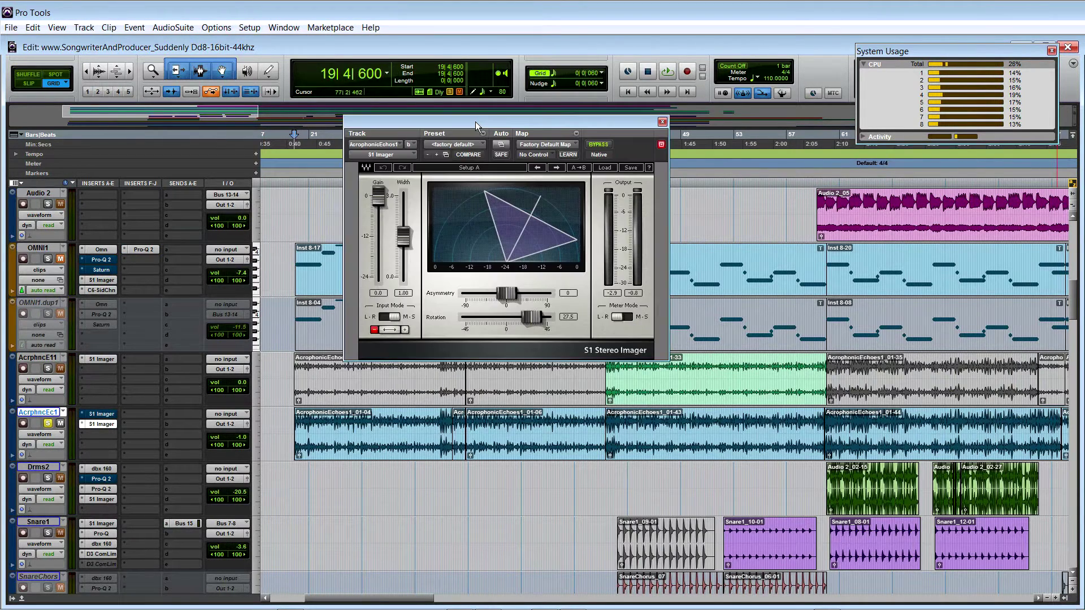
left_click(39, 434)
mouse_move(130, 575)
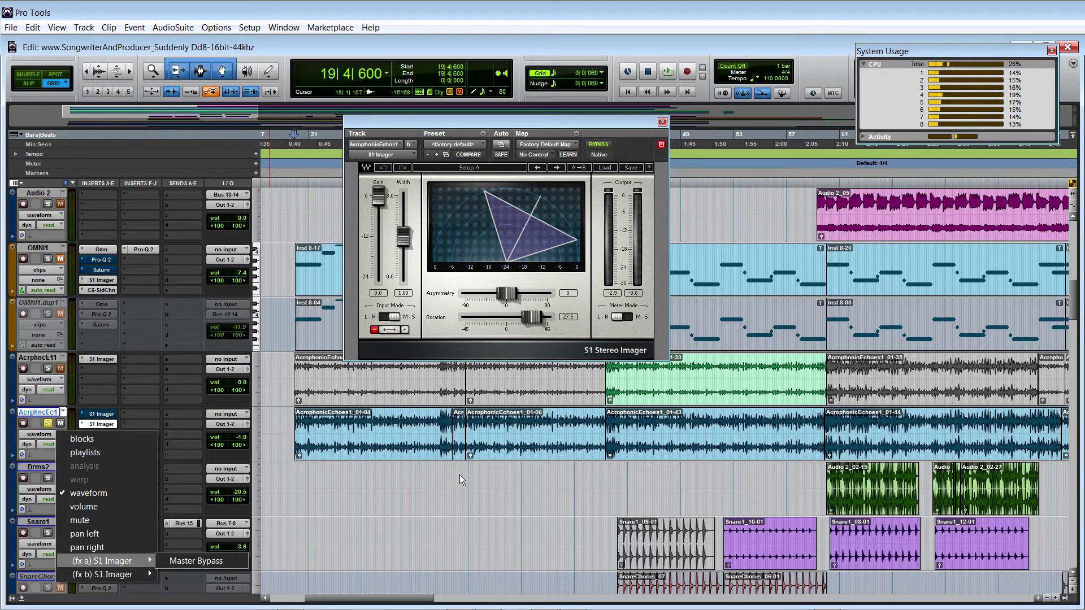
left_click(290, 470)
left_click(30, 434)
left_click(169, 561)
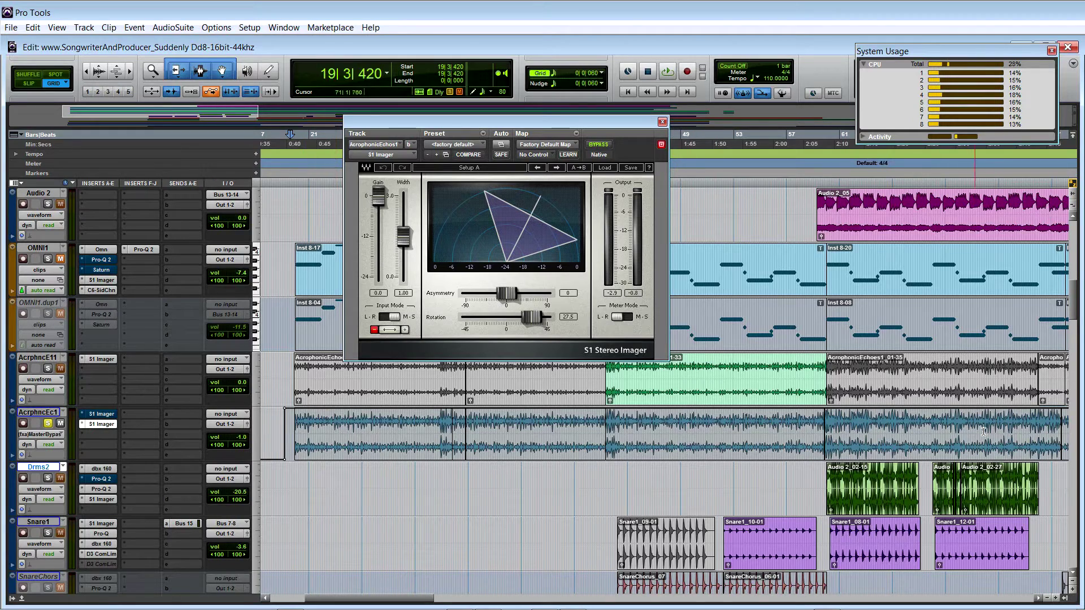
left_click(50, 436)
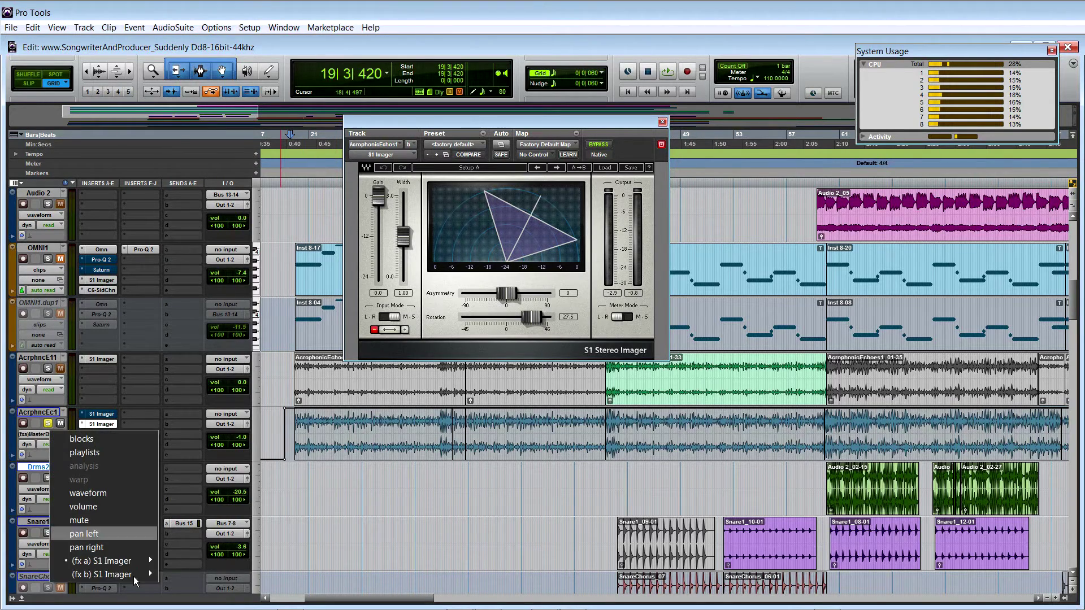
left_click(179, 572)
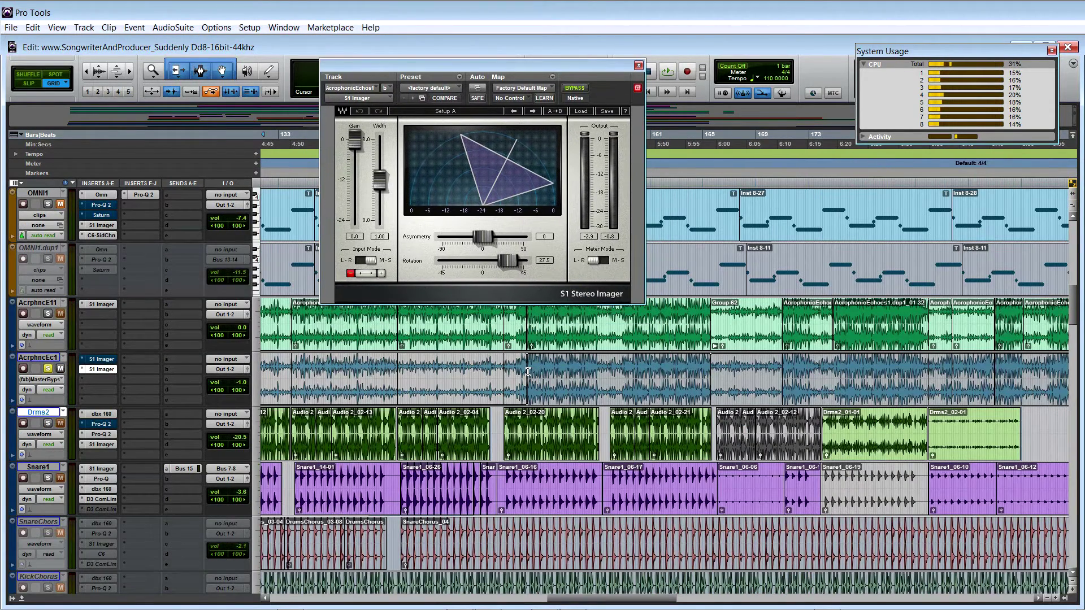
Place the edit cursor at bar 19 on the Drms2 track and show the bypass automation across the whole song.
left_click(518, 373)
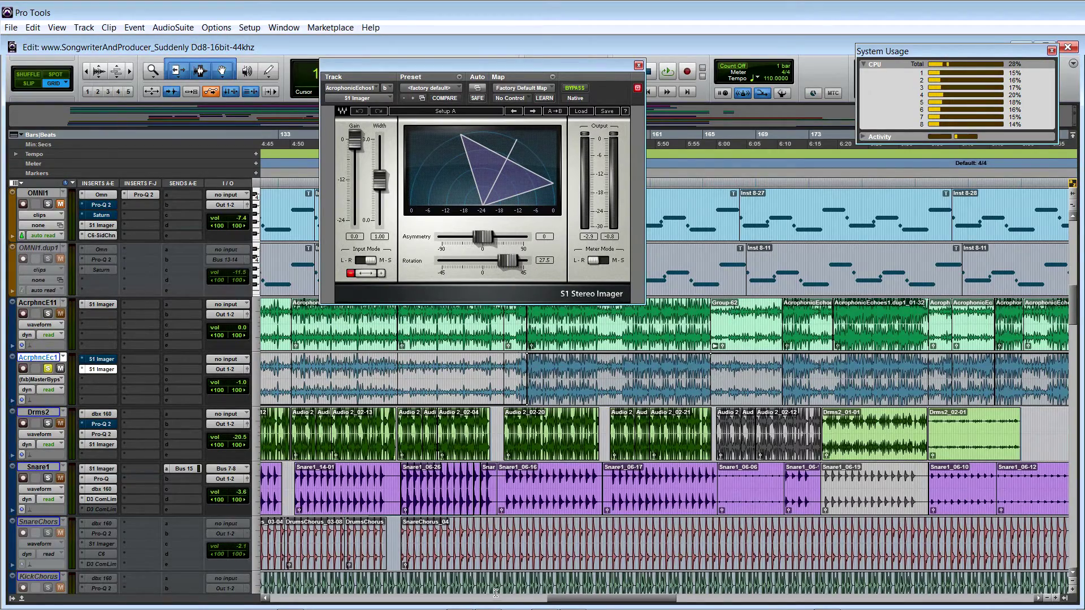
left_click_drag(556, 599, 278, 600)
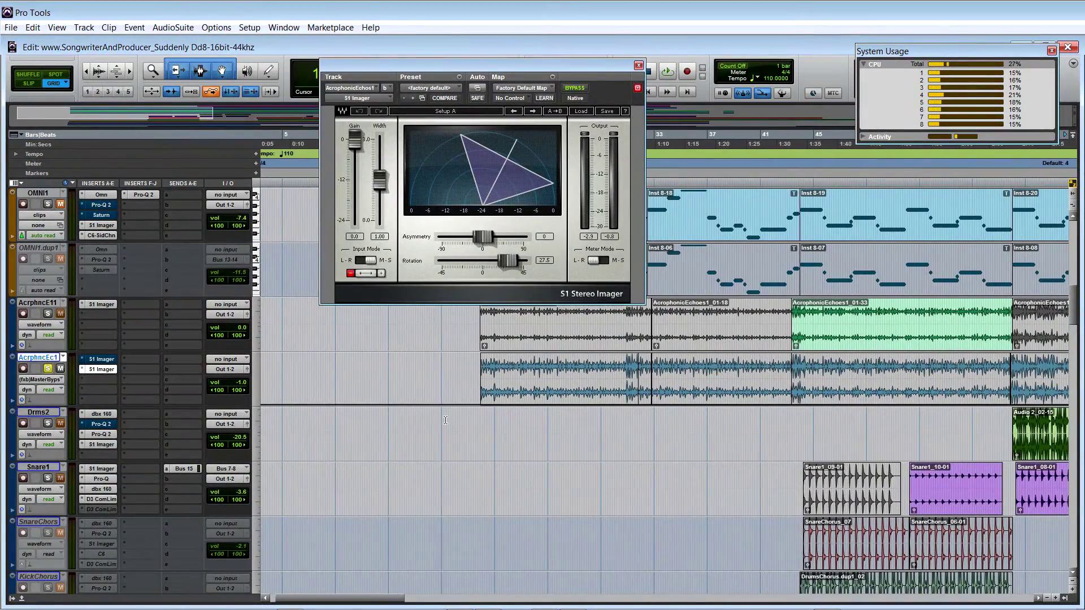
left_click(476, 418)
left_click(104, 359)
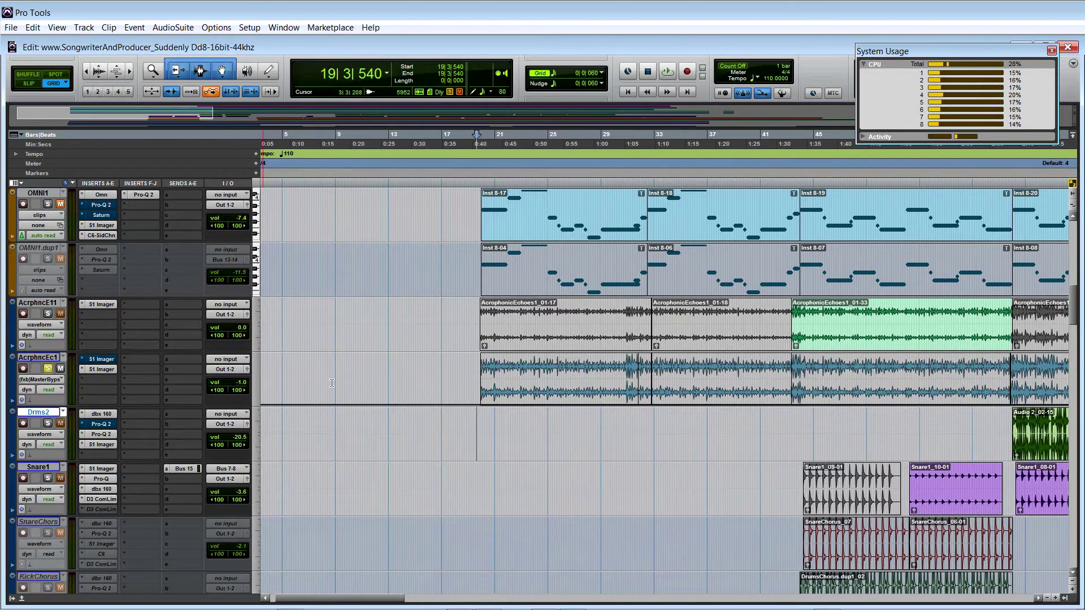
key("r")
key("r")
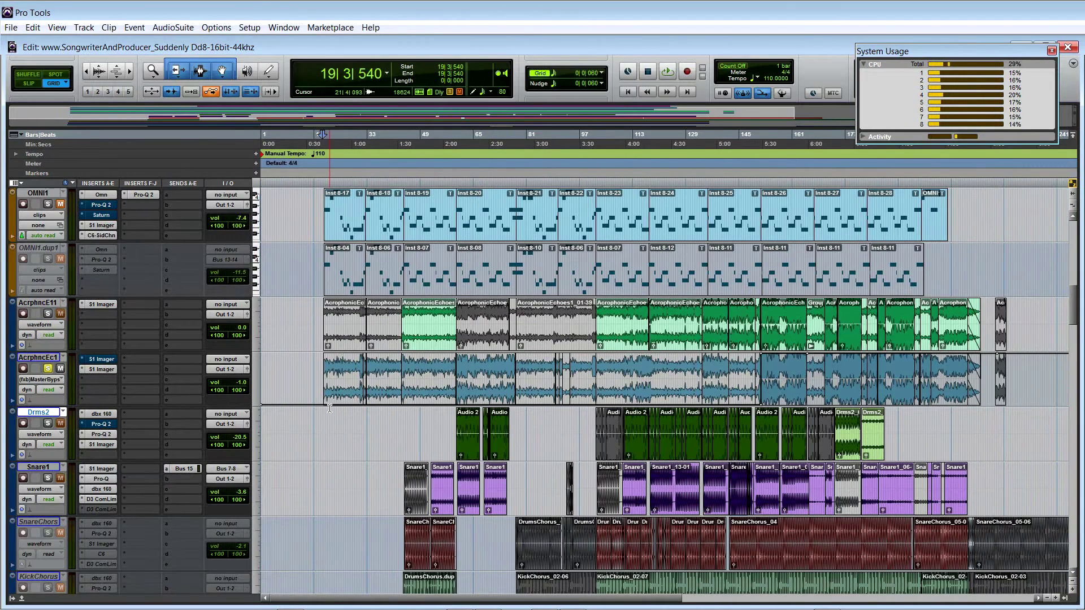
Open the first S1 Imager on AcrphncEc1 and place the edit cursor on Drms2 at the start of the first AcrphncEc1 clip.
left_click(103, 359)
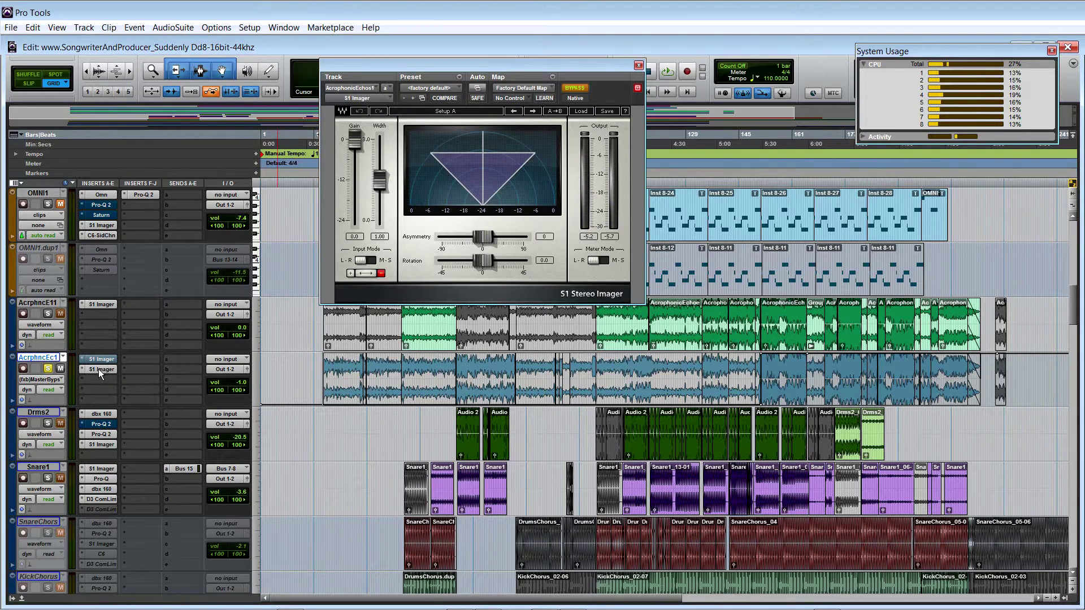
scroll(96, 386, "up", 1)
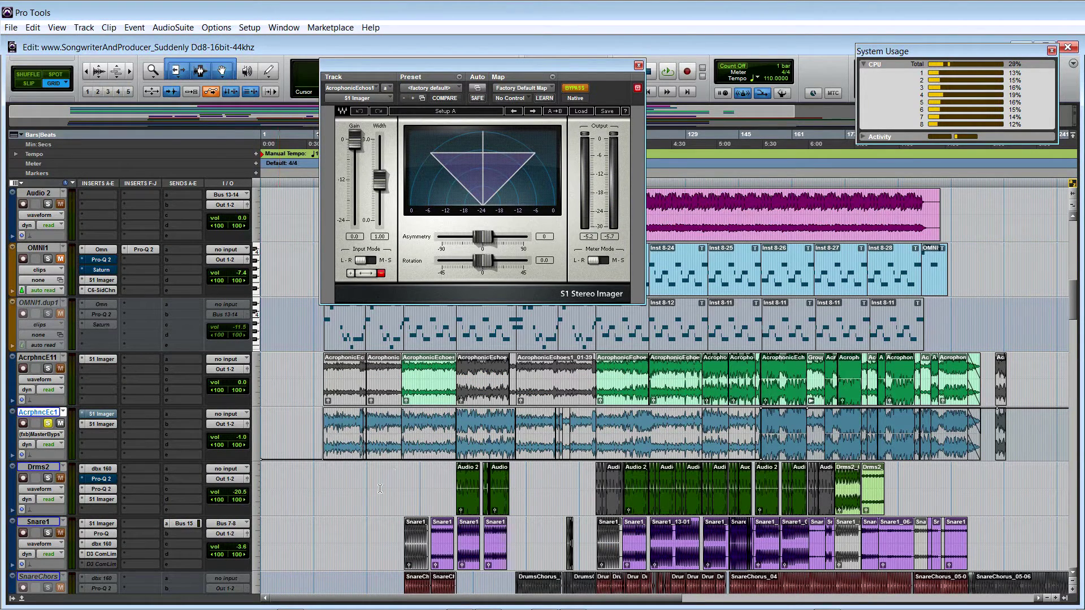
left_click(322, 476)
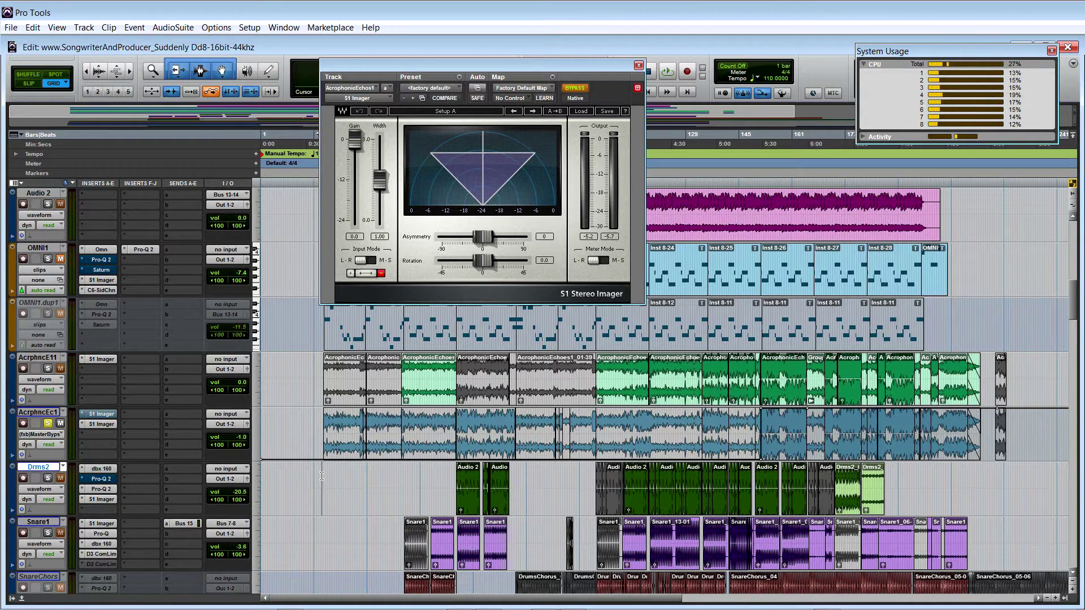
scroll(321, 476, "down", 1)
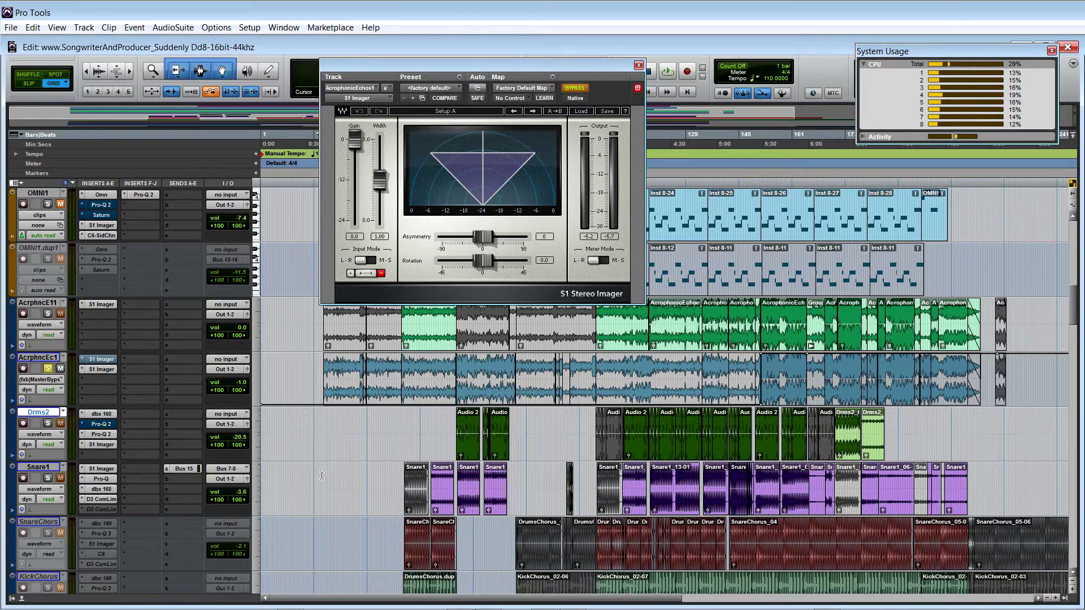
scroll(321, 476, "up", 1)
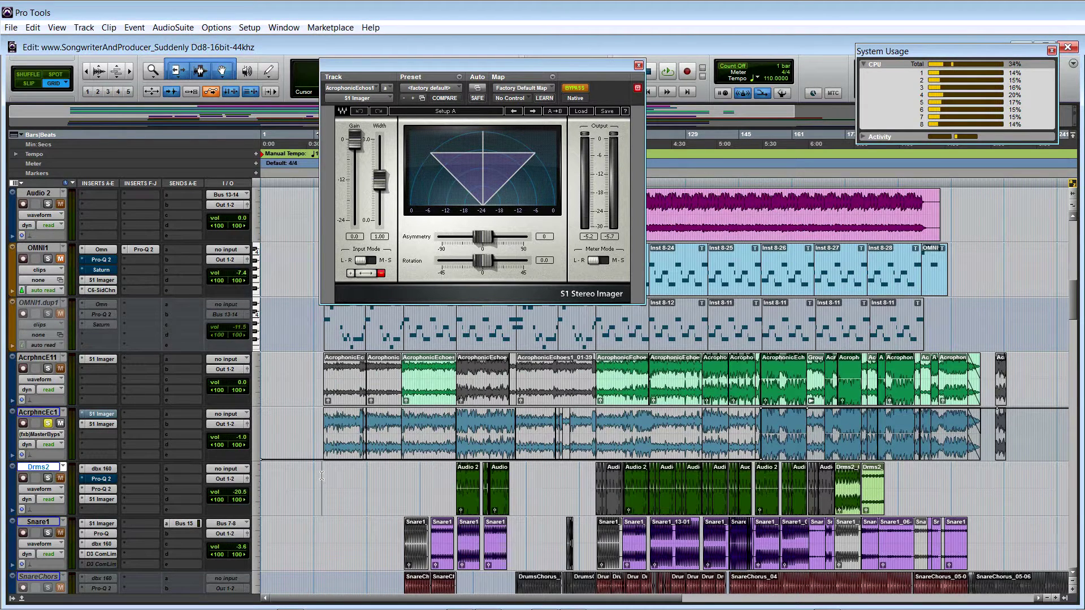
Return the AcrphncEc1 track to waveform view and start playback with it soloed.
left_click(60, 435)
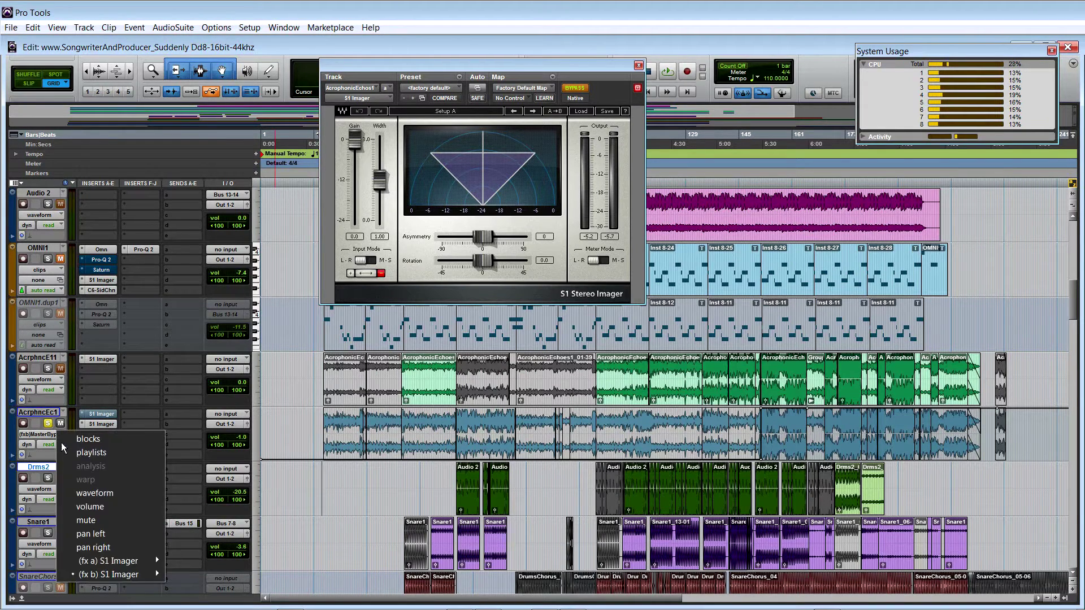
left_click(95, 493)
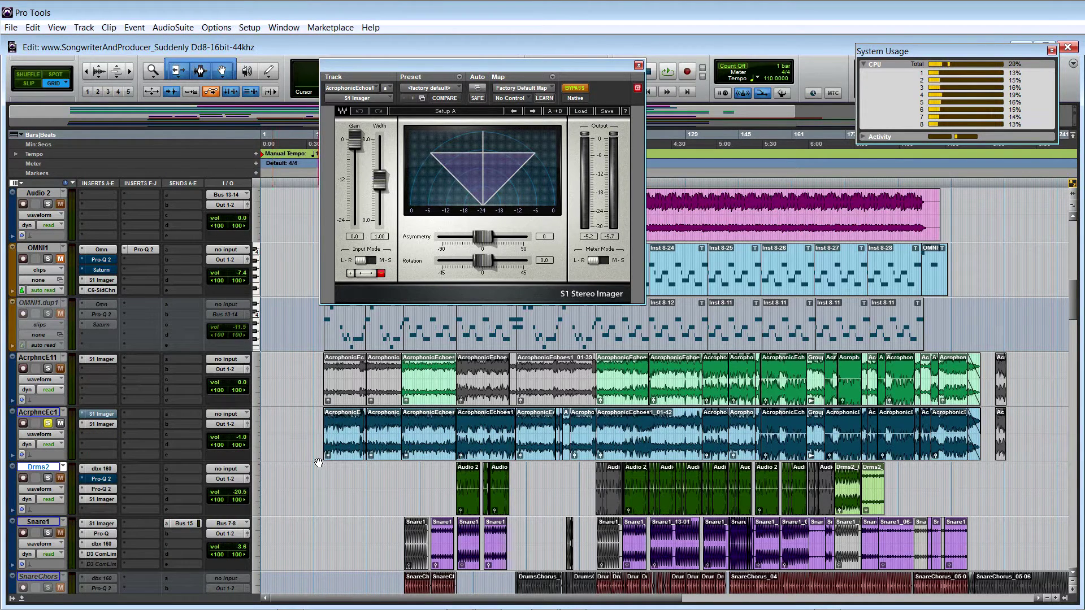
key("space")
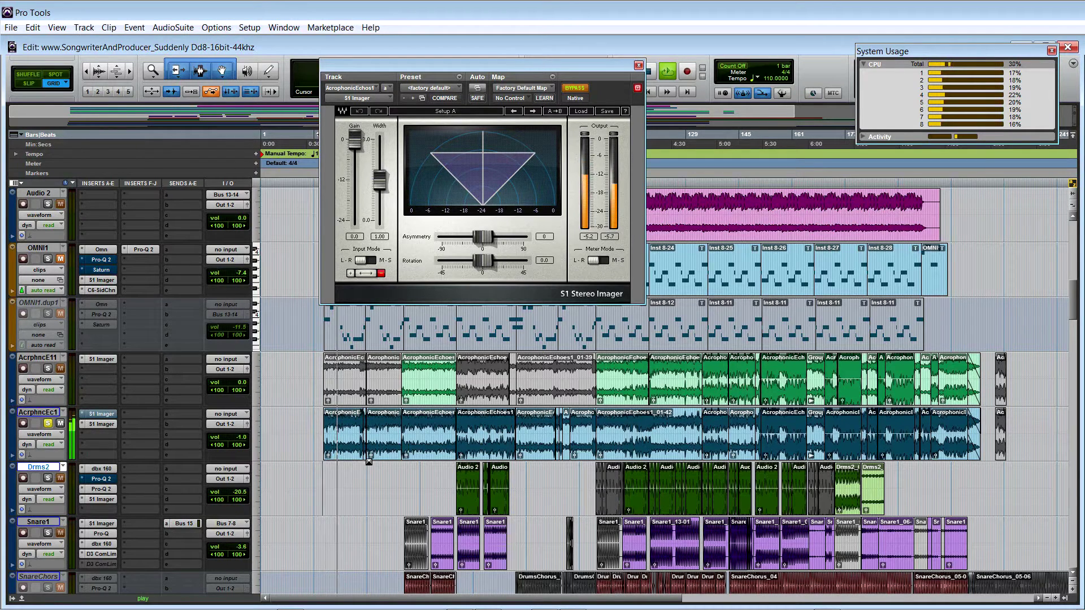
Check the clip gain on several AcrphncEc1 clips during playback and take a closer look at the opening clips.
left_click(372, 456)
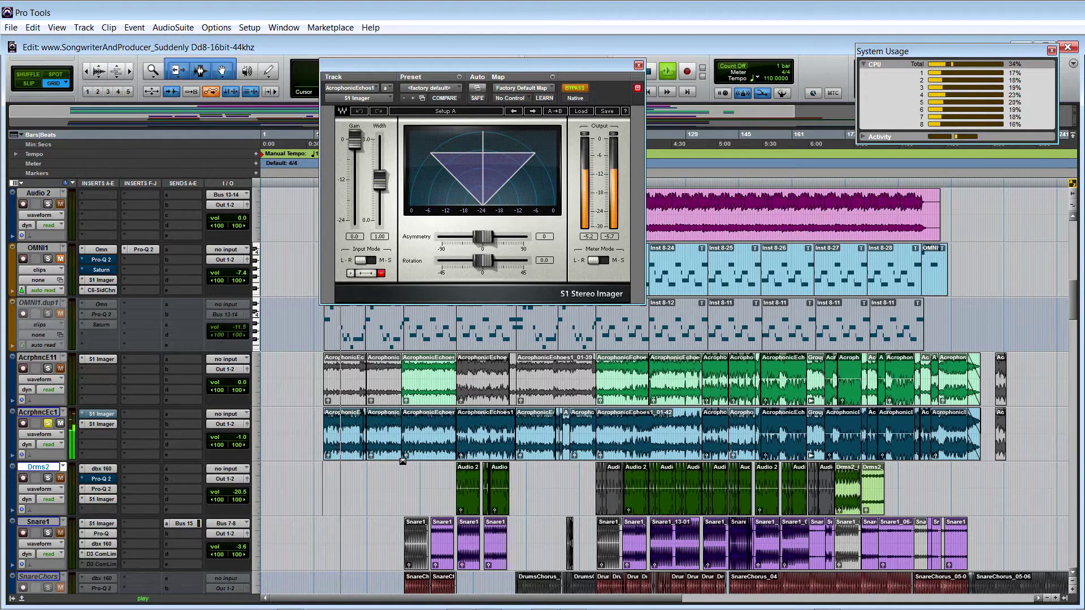
left_click(406, 456)
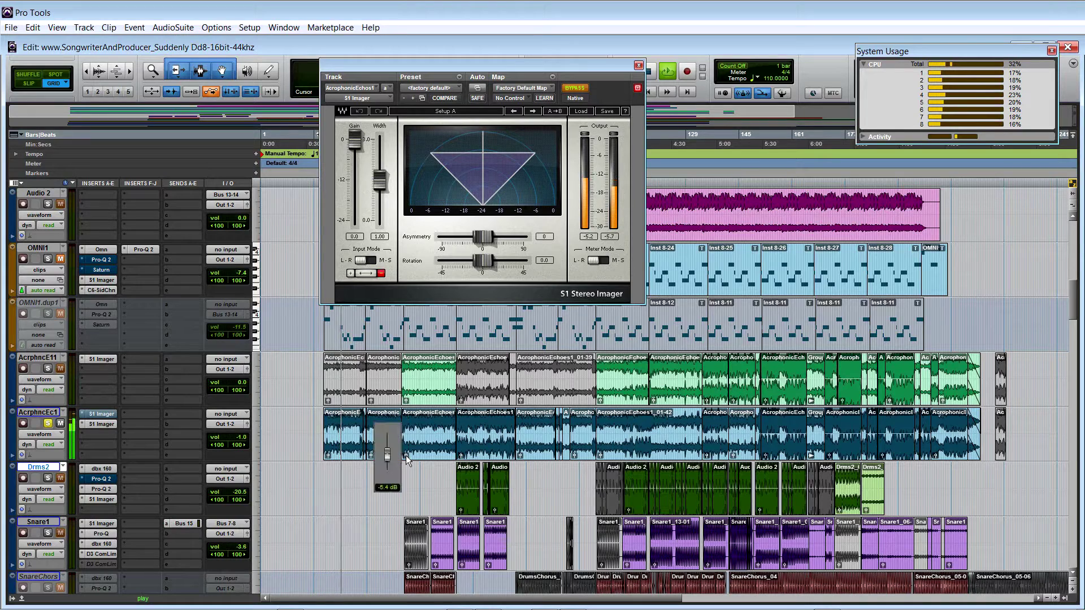
left_click(461, 456)
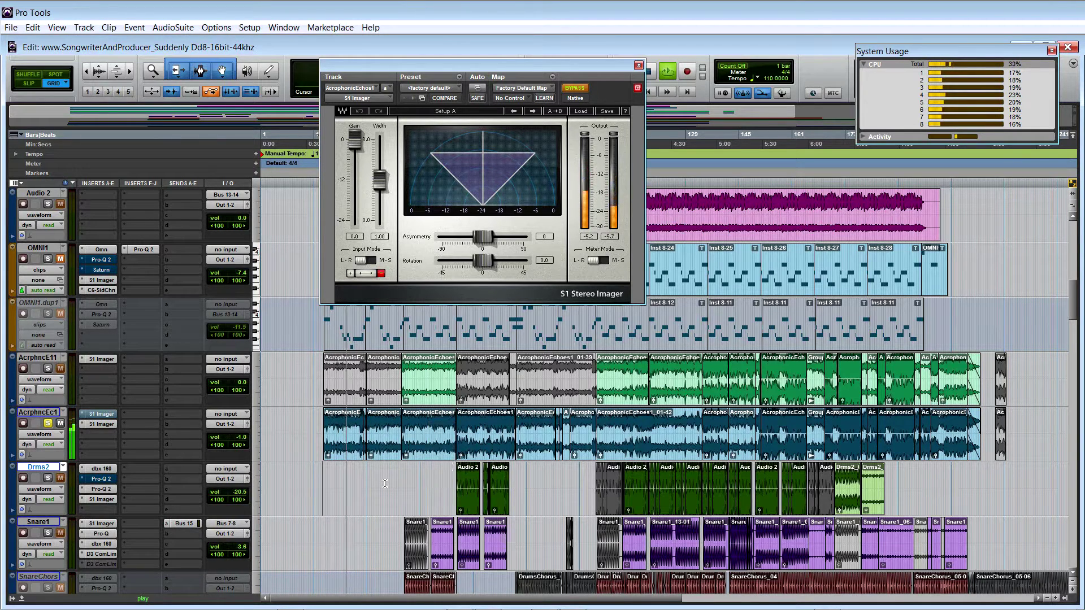
key("t")
key("t")
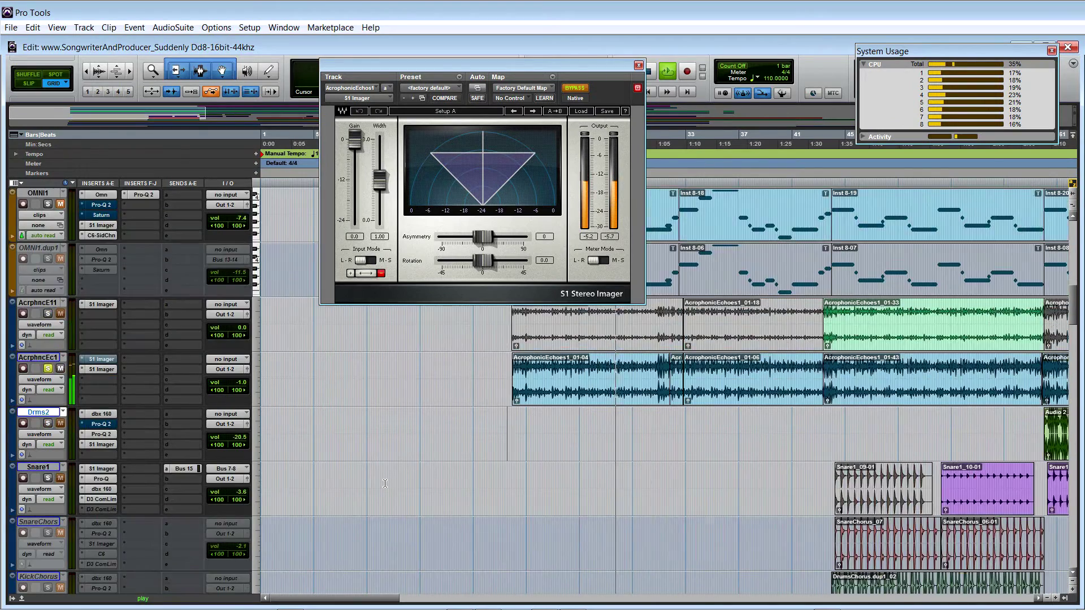
scroll(385, 484, "down", 1)
scroll(385, 484, "up", 1)
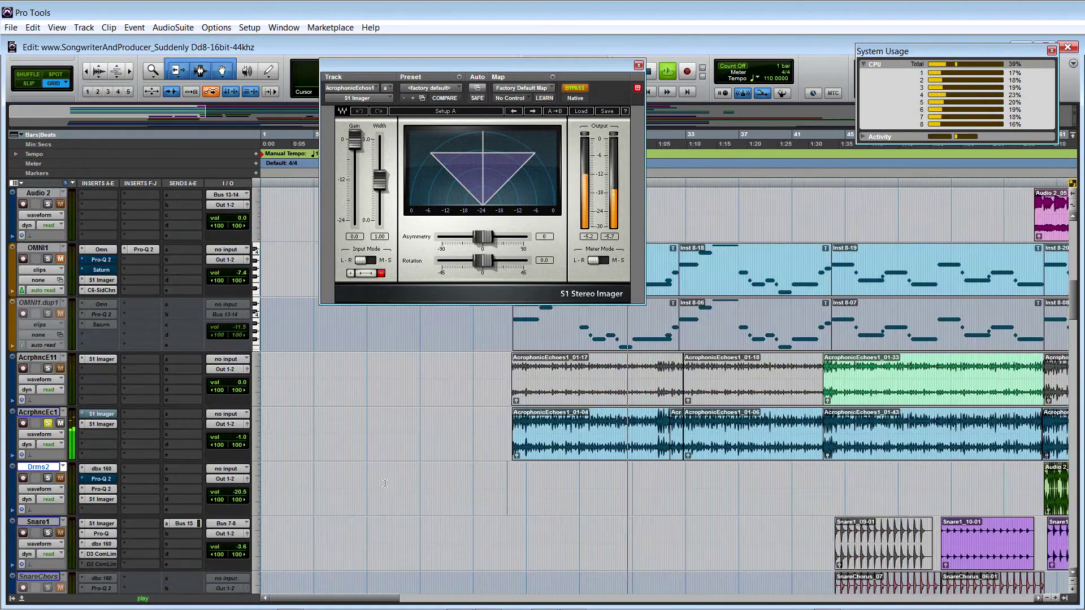
Highlight the loud passage near the end of the first AcrphncEc1 clip and take a closer look at its waveform.
scroll(384, 484, "right", 2)
scroll(385, 484, "right", 3)
scroll(384, 484, "left", 1)
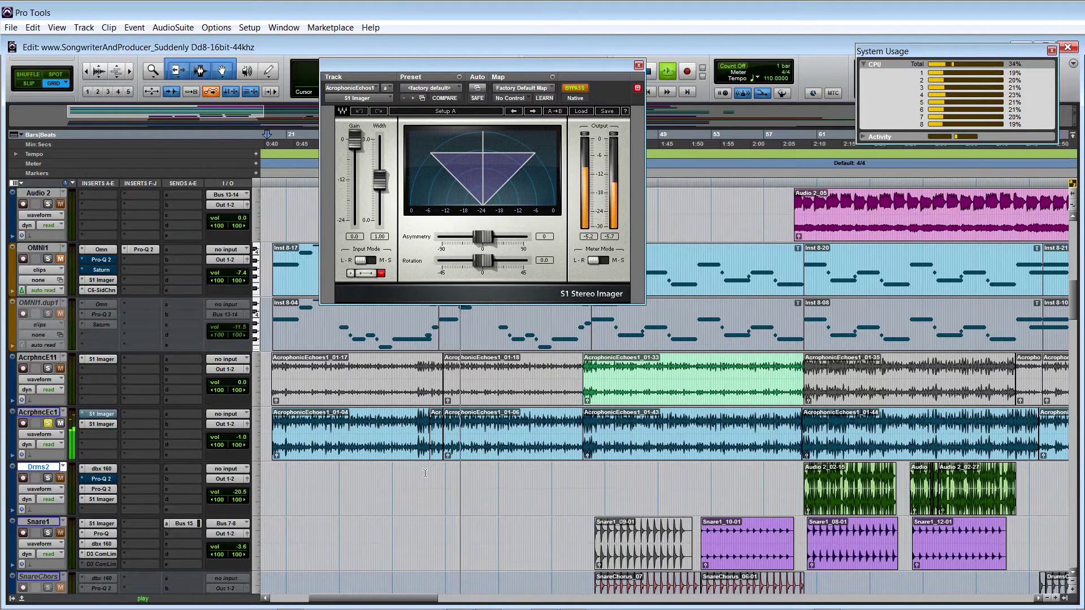
left_click_drag(408, 432, 429, 459)
key("t")
key("t")
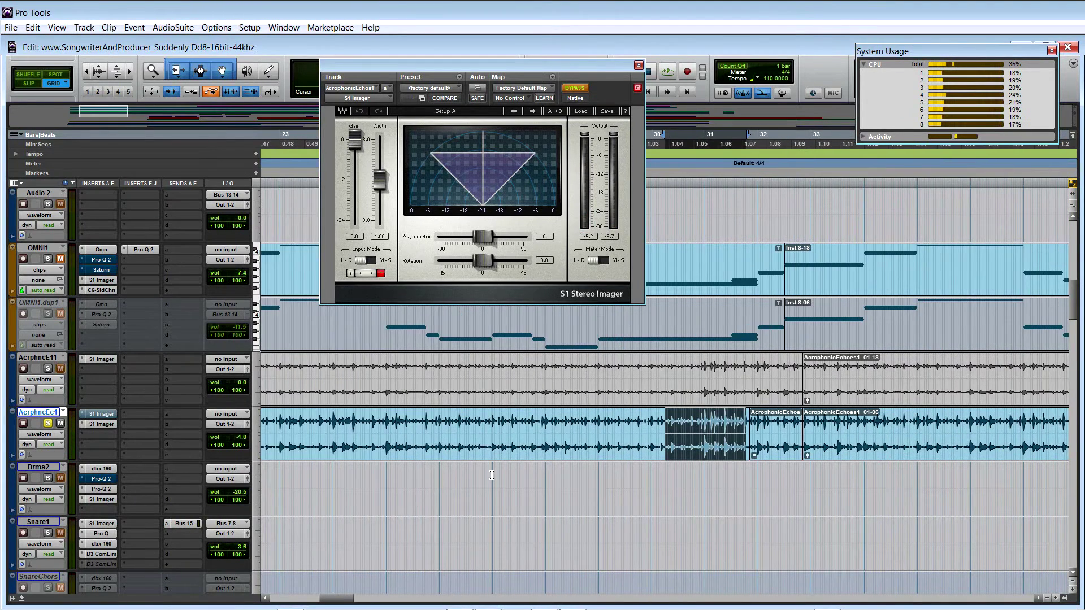
key("r")
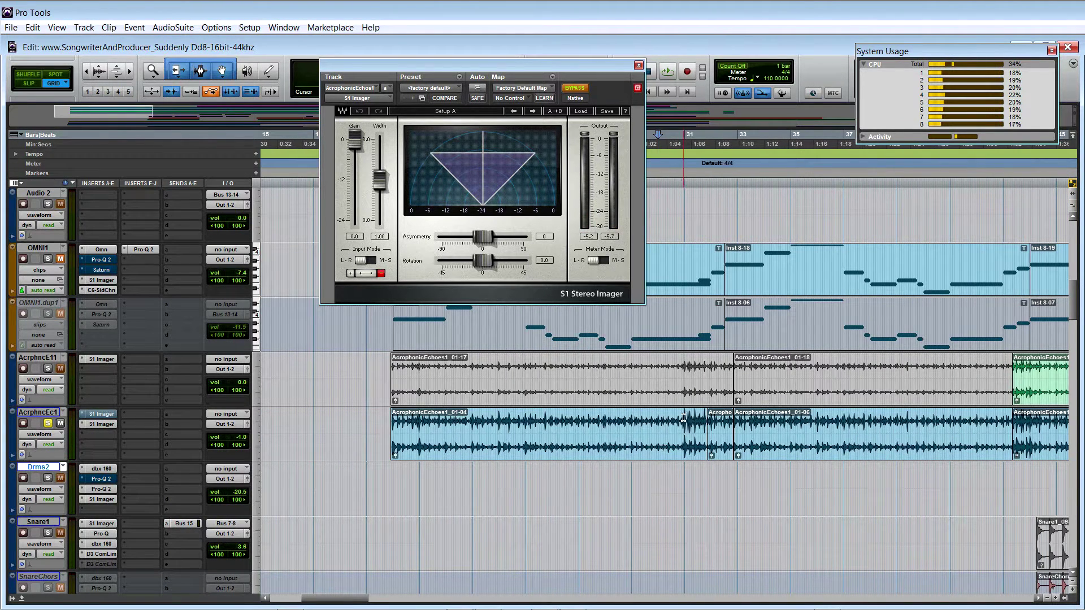
Compare the loud passage near bar 31 with the opening of the first AcrphncEc1 clip by highlighting each one.
left_click_drag(683, 417, 706, 435)
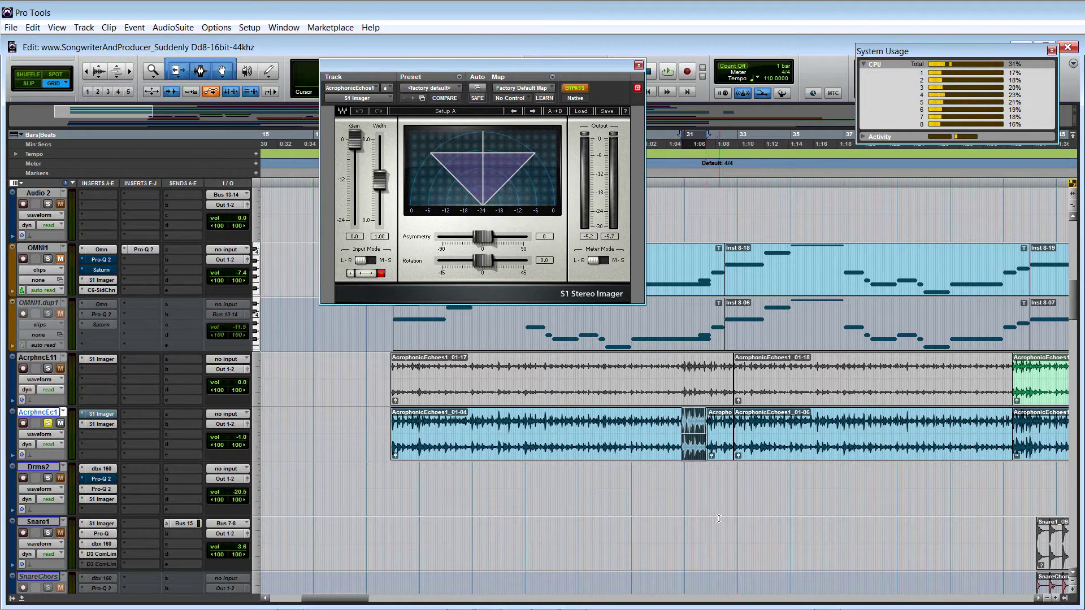
left_click(679, 478)
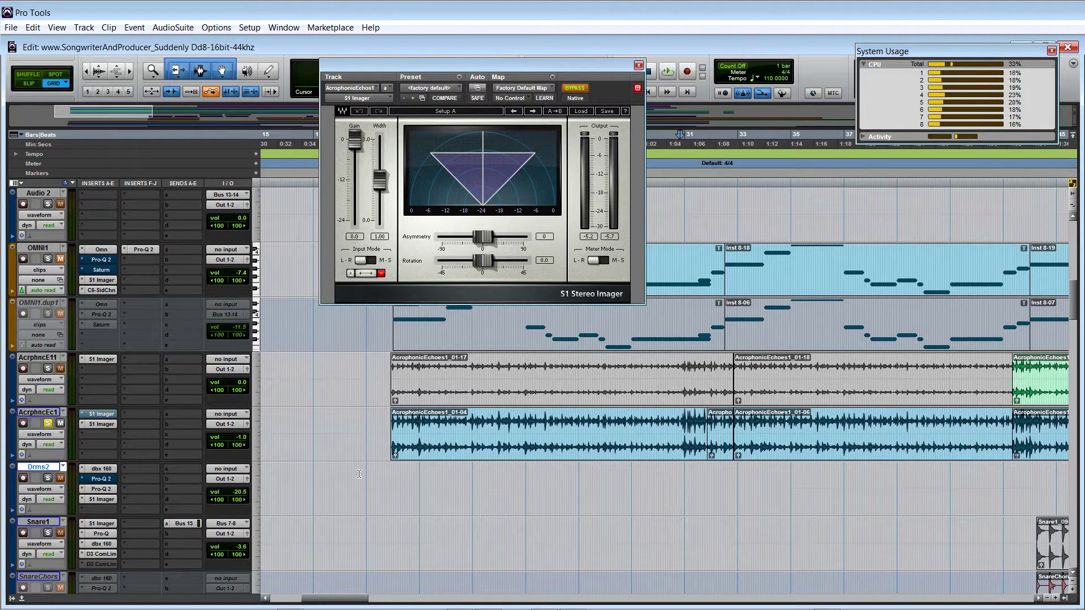
left_click_drag(424, 422, 392, 421)
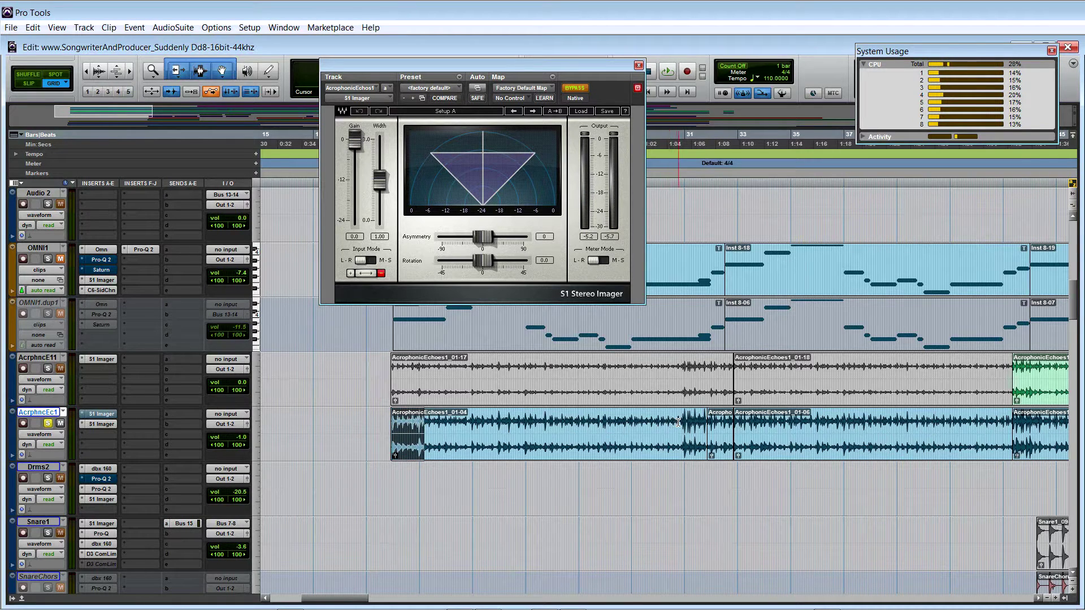
left_click_drag(678, 423, 696, 424)
left_click(399, 470)
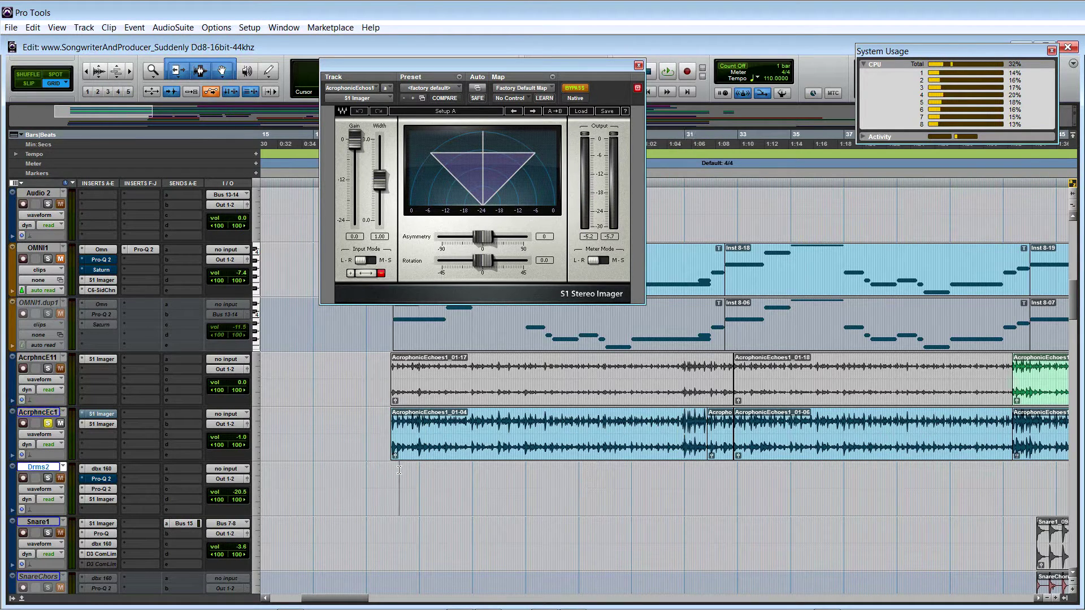
Open the C6-SideChain plug-in on the OMNI1 track, examine its settings and close it.
left_click(90, 291)
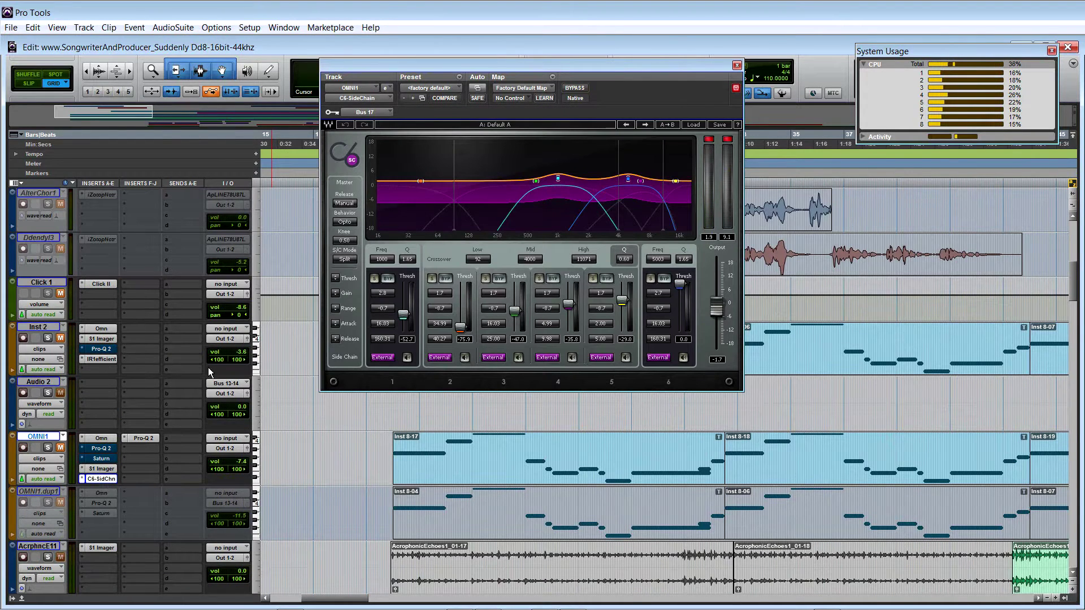
scroll(194, 445, "down", 4)
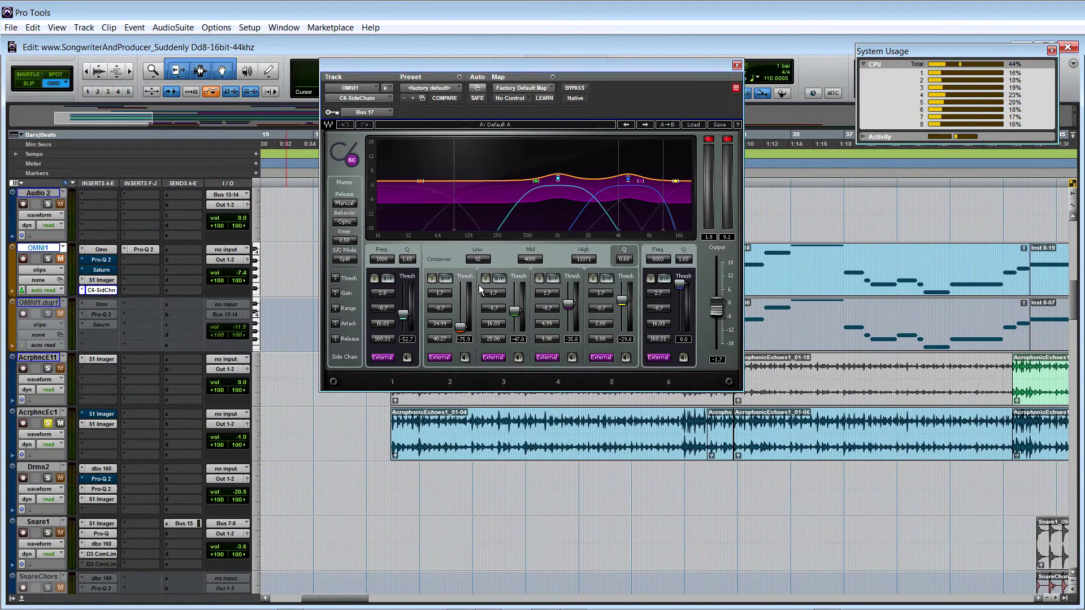
left_click(737, 65)
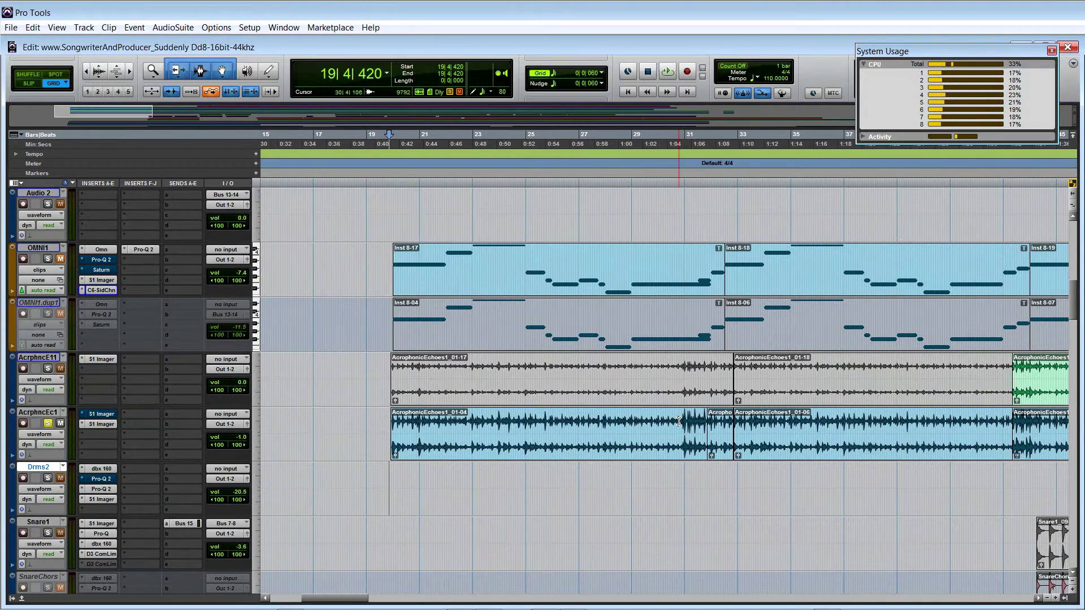
Highlight the AcrphncEc1 passage around bar 31 once more and look through the tracks further down the session.
mouse_move(681, 422)
left_mouse_down()
mouse_move(707, 423)
mouse_move(697, 423)
left_mouse_up()
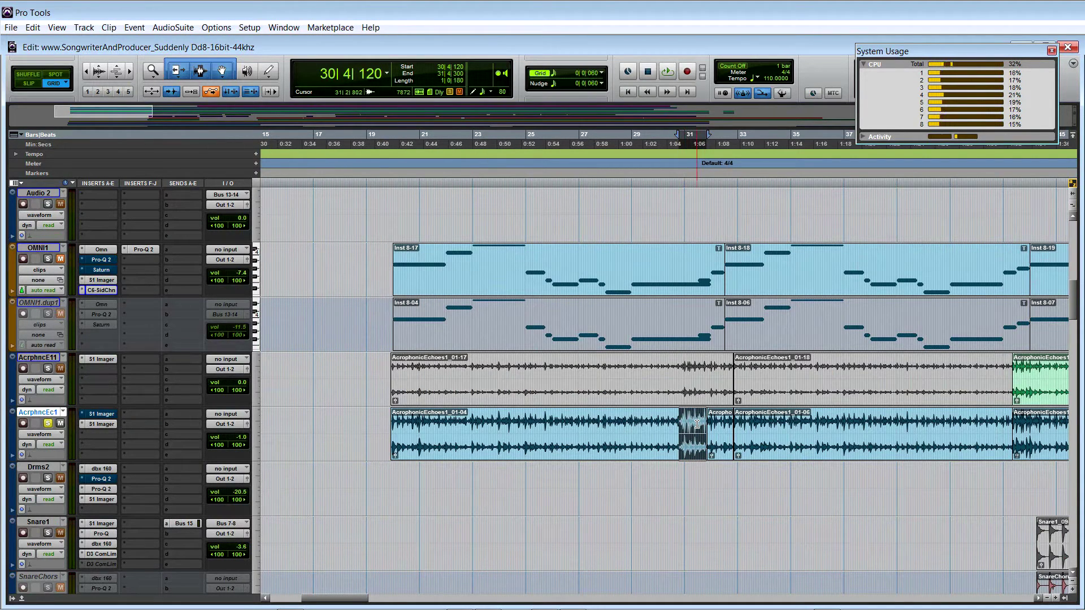
left_click(672, 469)
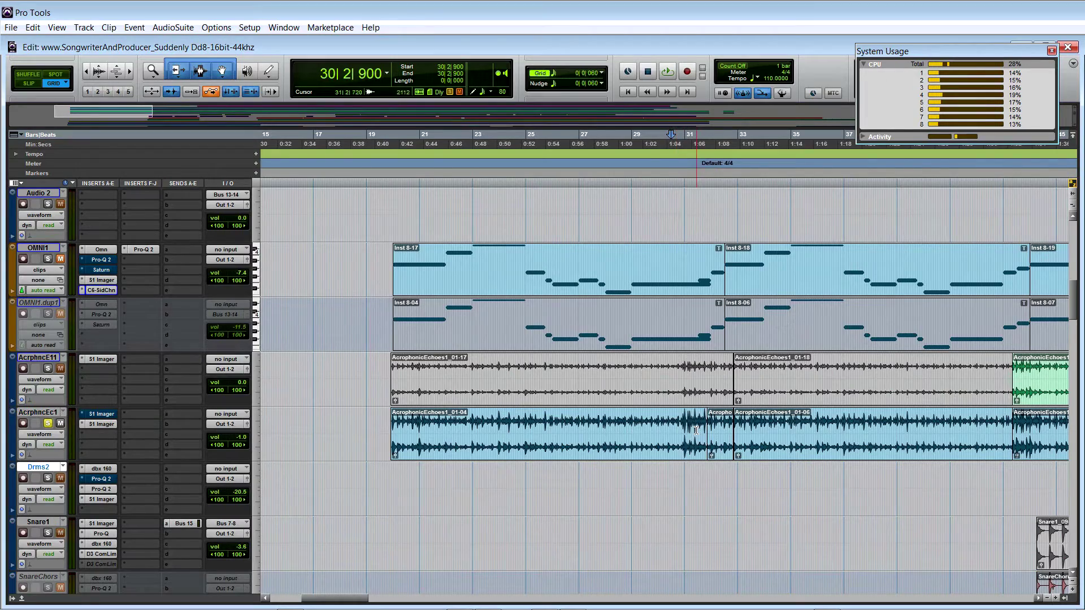
scroll(414, 452, "down", 10)
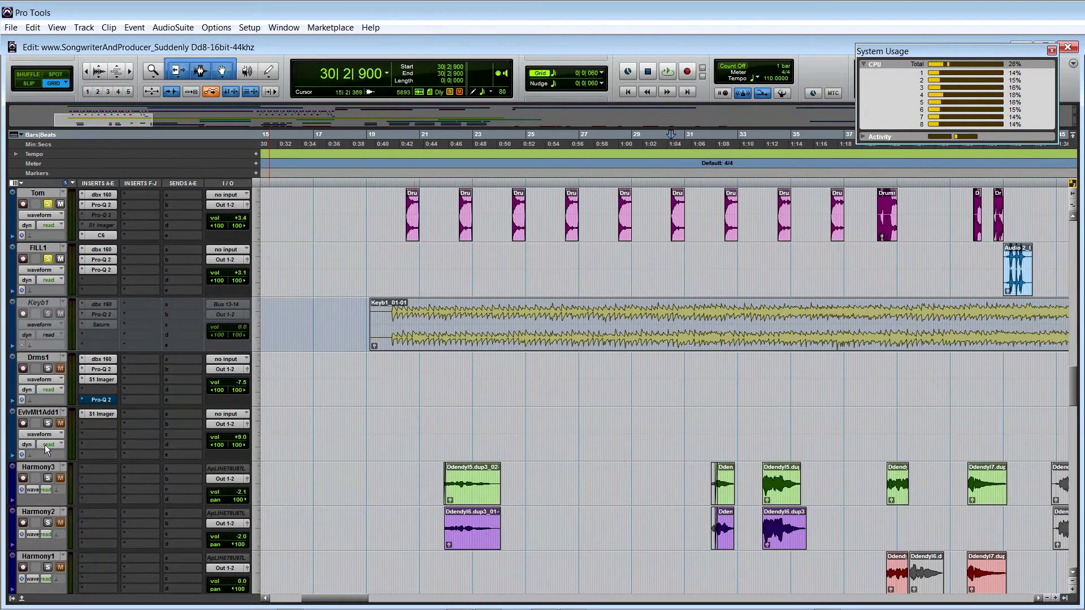
scroll(73, 486, "down", 5)
scroll(513, 426, "up", 10)
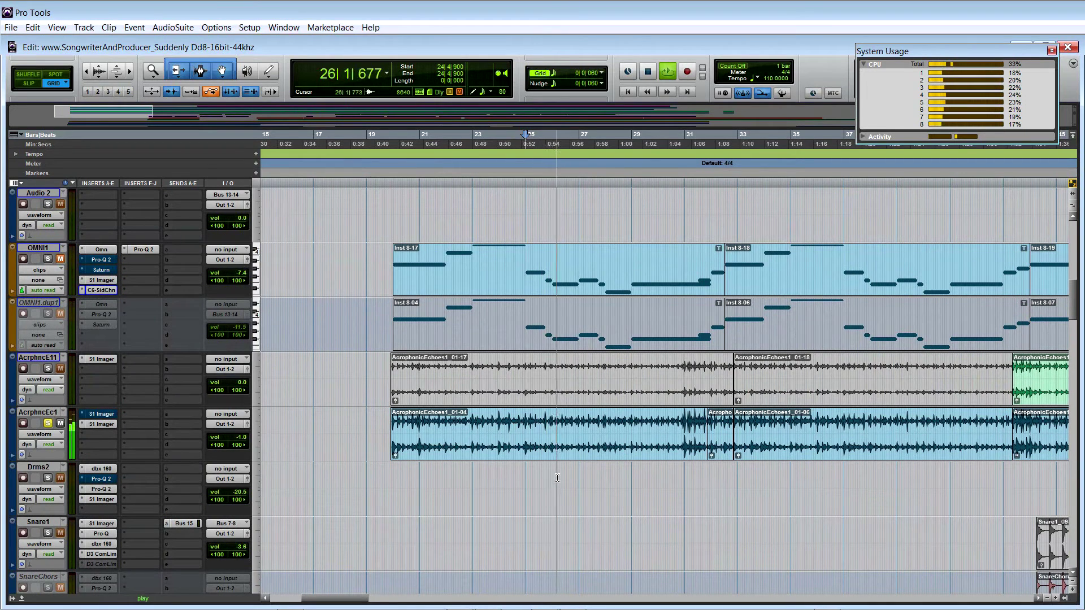
Highlight the end of the first AcrphncEc1 clip during playback and listen to it from bar 30.
left_click_drag(667, 423, 709, 424)
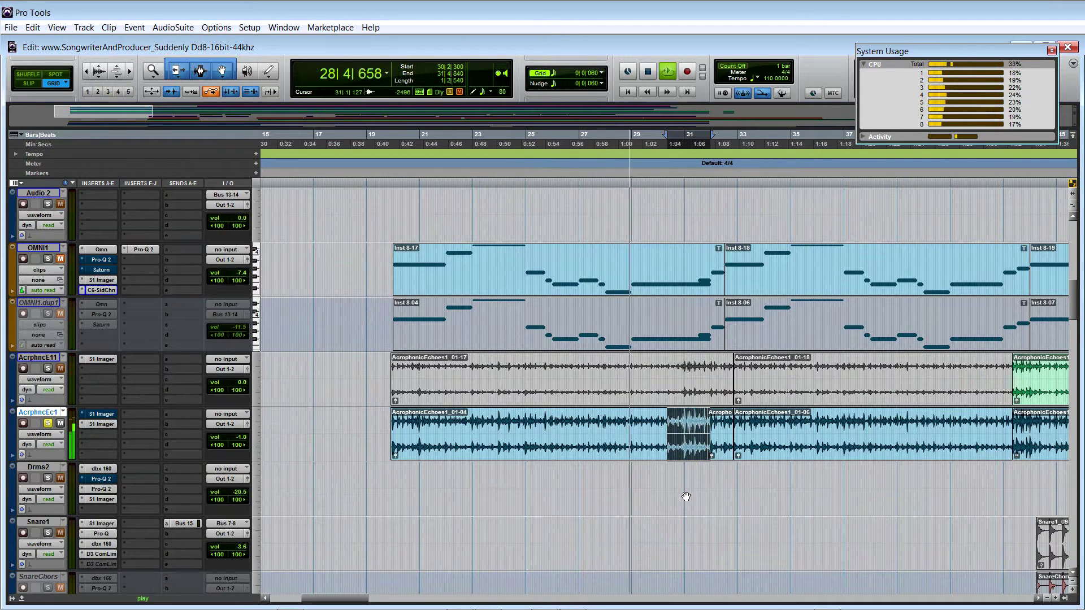
left_click(675, 468)
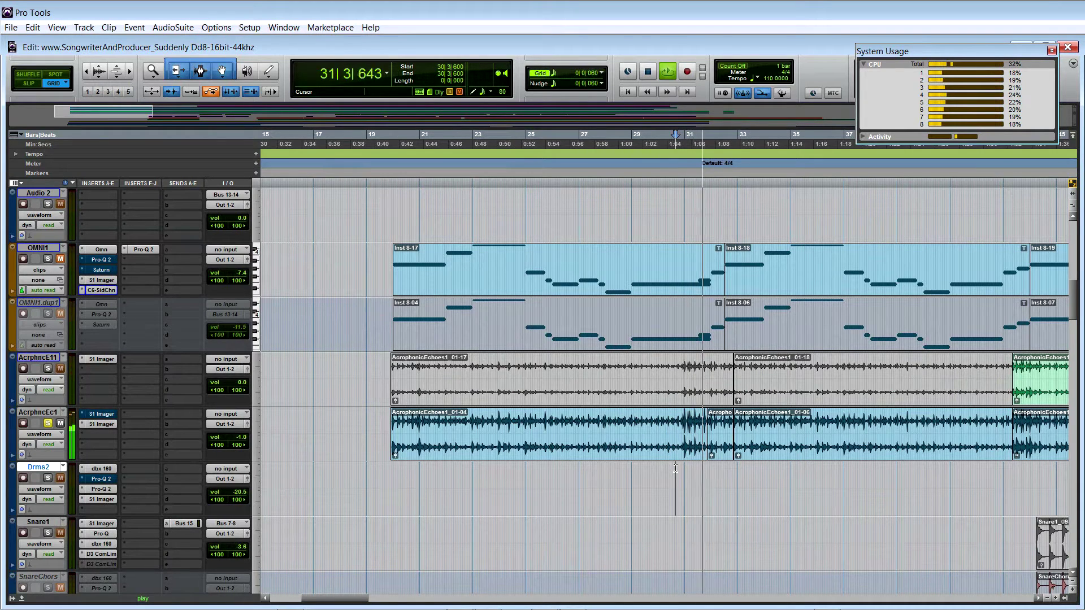
key("space")
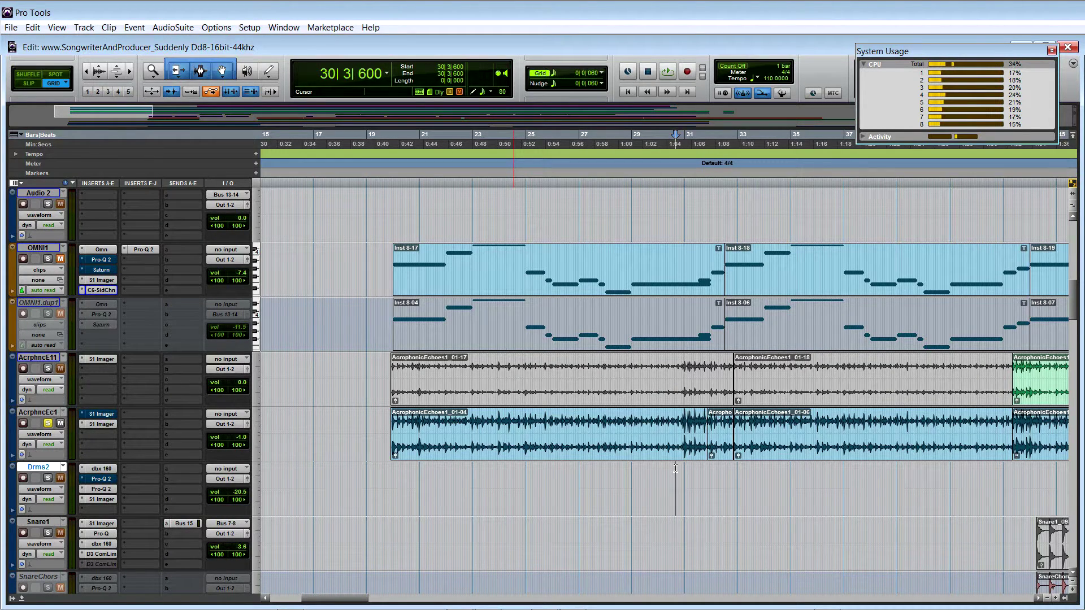
key("space")
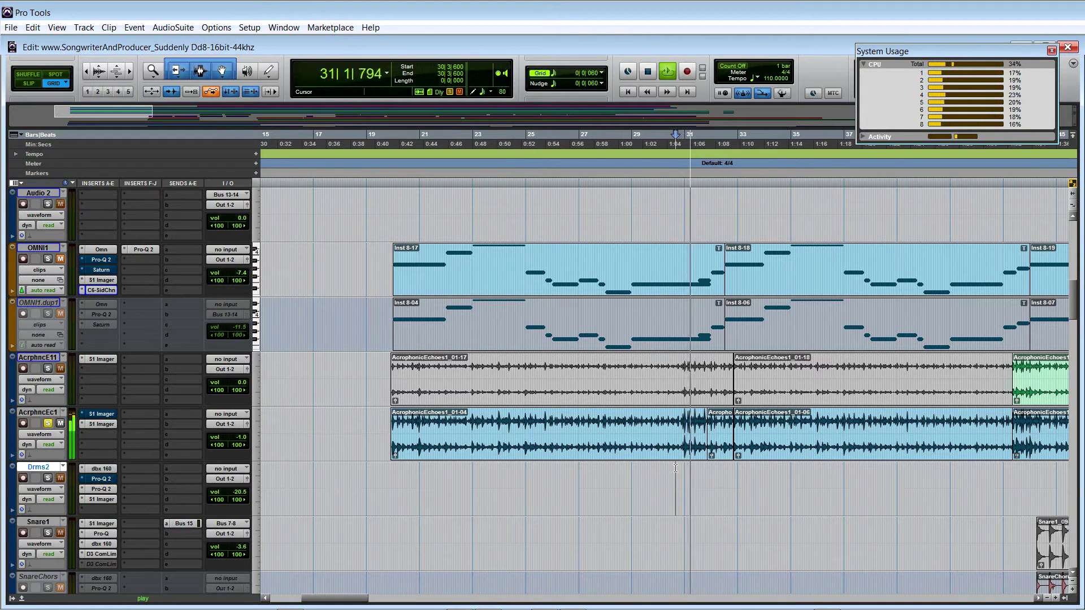
key("space")
Highlight the quieter AcrphncEc1 passage just before the loud one and play the track from bar 29.
left_click(651, 467)
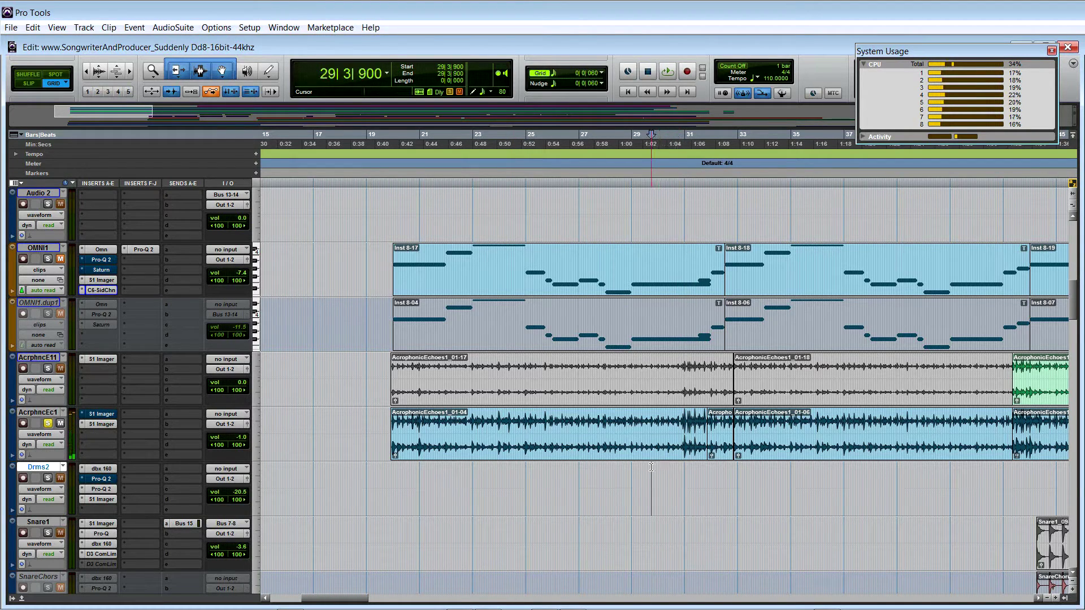
left_click_drag(647, 447, 677, 422)
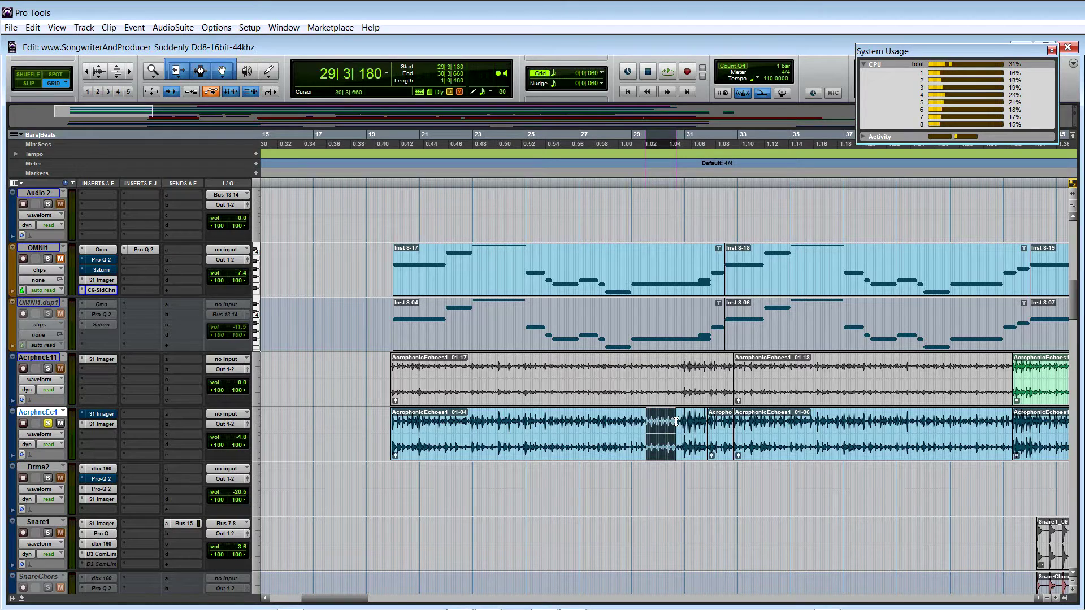
left_click(689, 472)
left_click_drag(679, 470, 729, 472)
left_click(708, 472)
key("space")
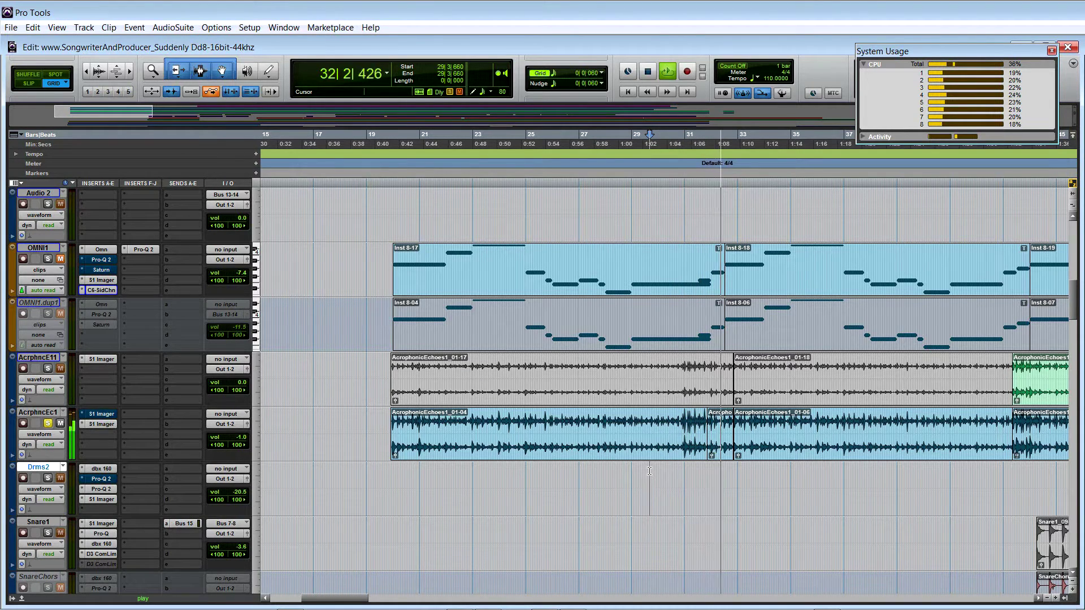
Stop playback and check the clip gain of the short AcrphncEc1 clip after bar 31 and of the first clip.
key("space")
left_click(711, 456)
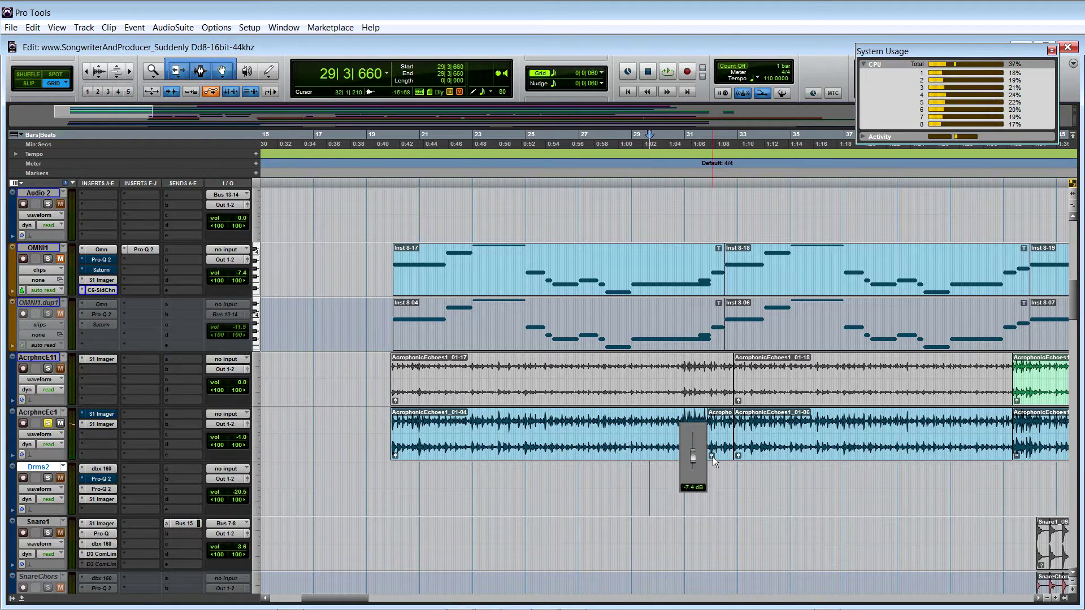
left_click(394, 458)
Show more of the song and play the soloed AcrphncEc1 track from bar 19.
key("r")
key("r")
left_click(384, 471)
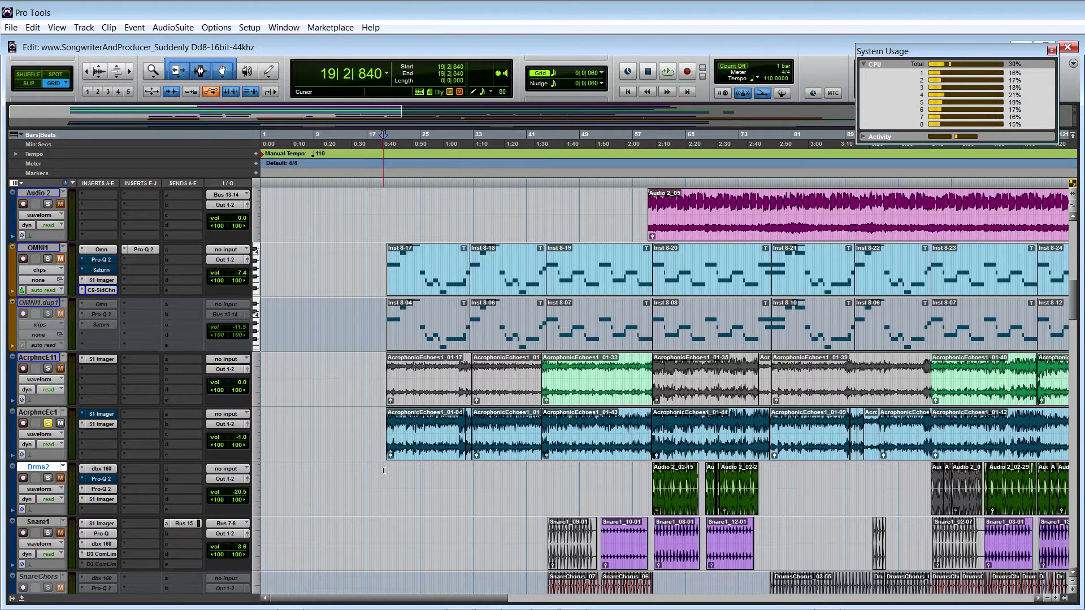
key("space")
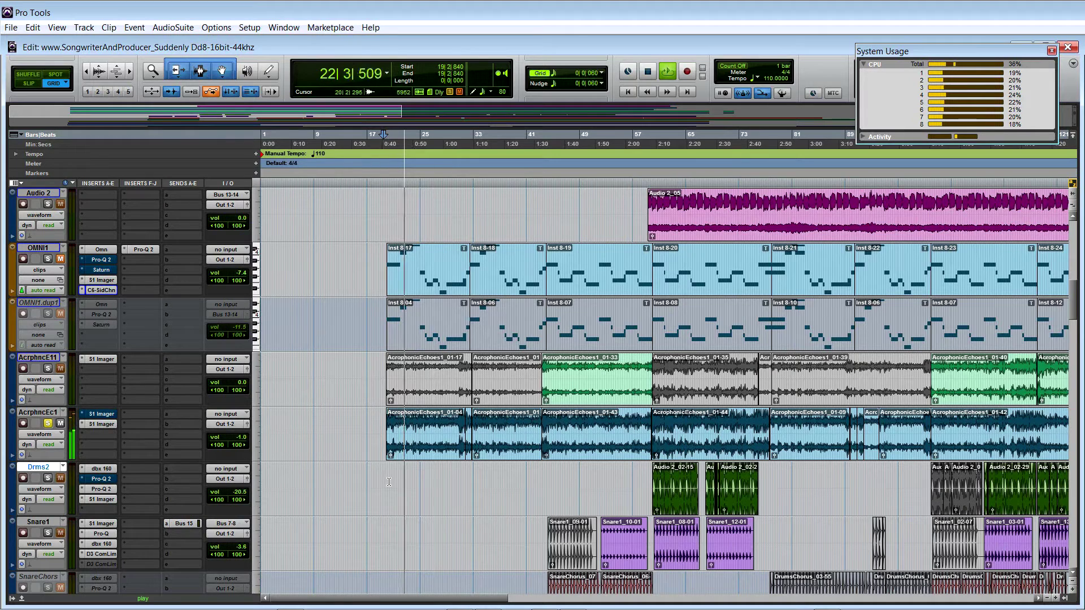
key("space")
Switch to YouTube in the browser and watch the Suddenly video in full screen from an earlier point.
key("alt+Tab")
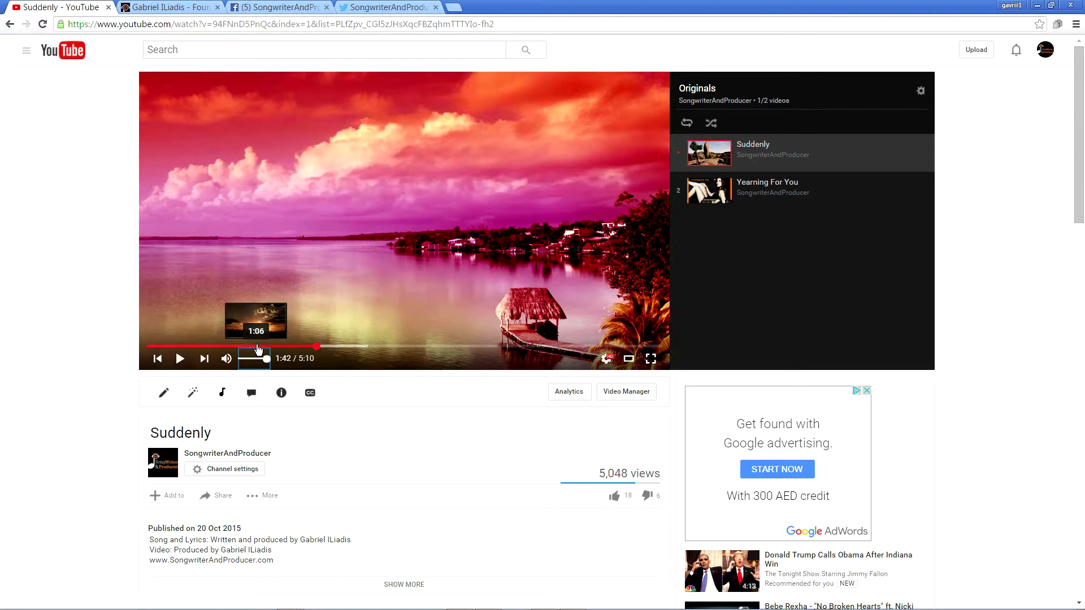
left_click(246, 347)
left_click(651, 359)
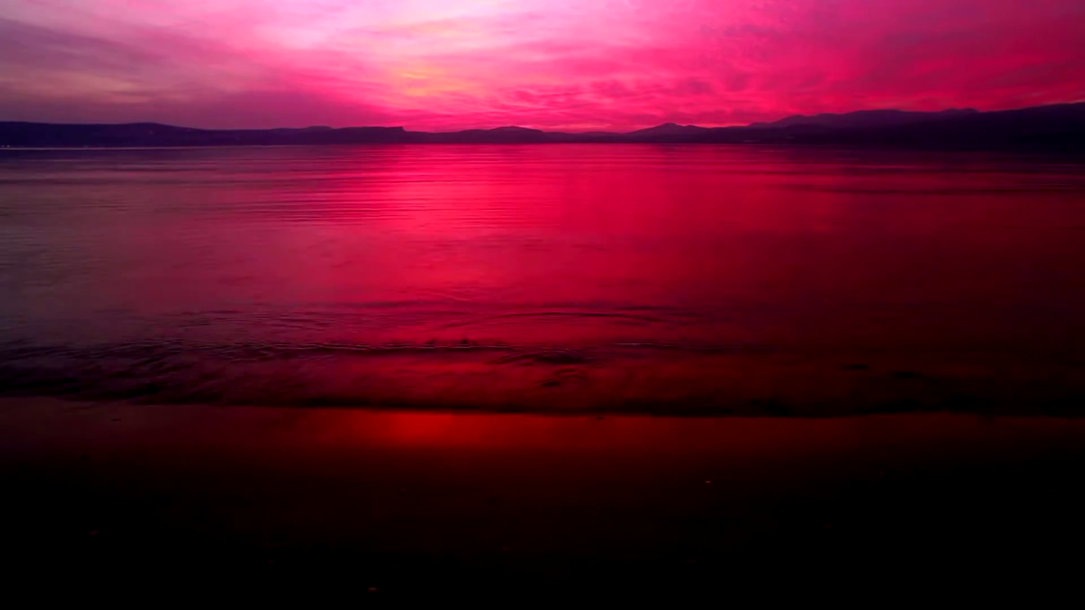
double_click(857, 301)
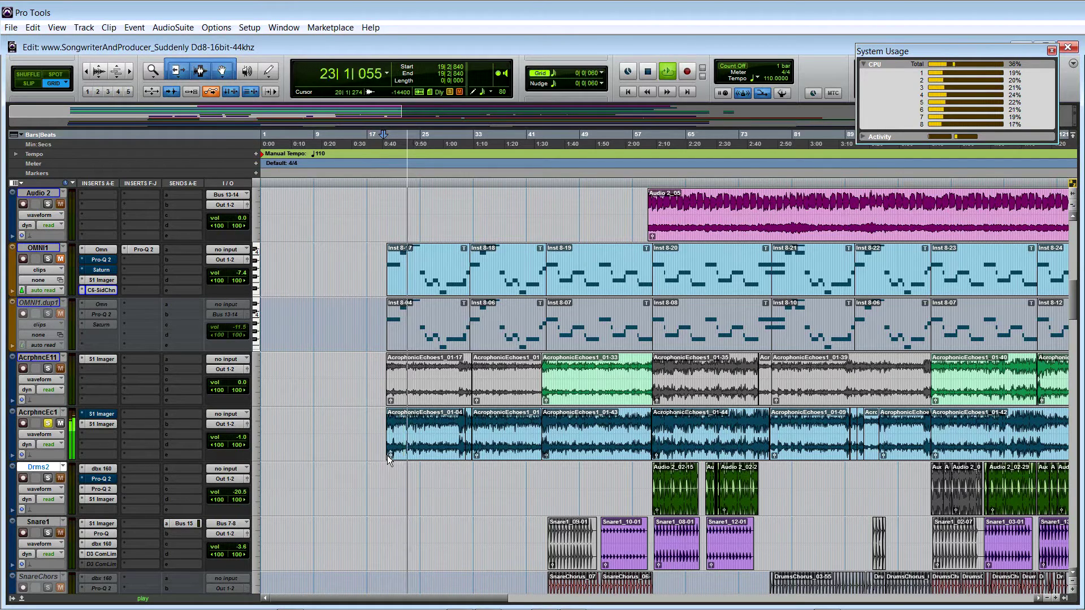
Back in Pro Tools, stop the song and briefly replay the soloed AcrphncEc1 track from bar 19.
key("space")
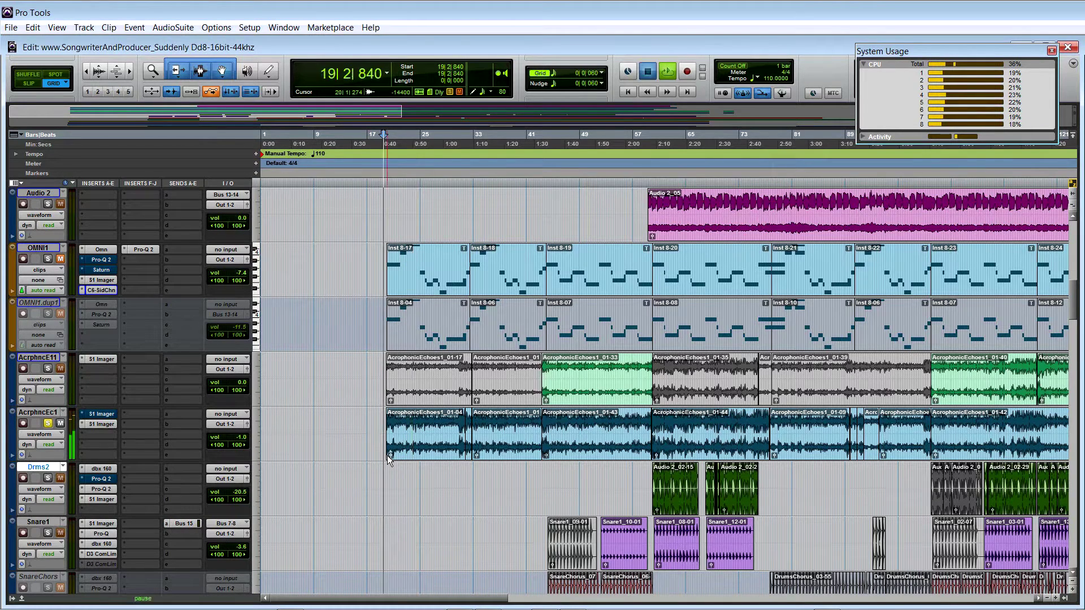
key("space")
key("space")
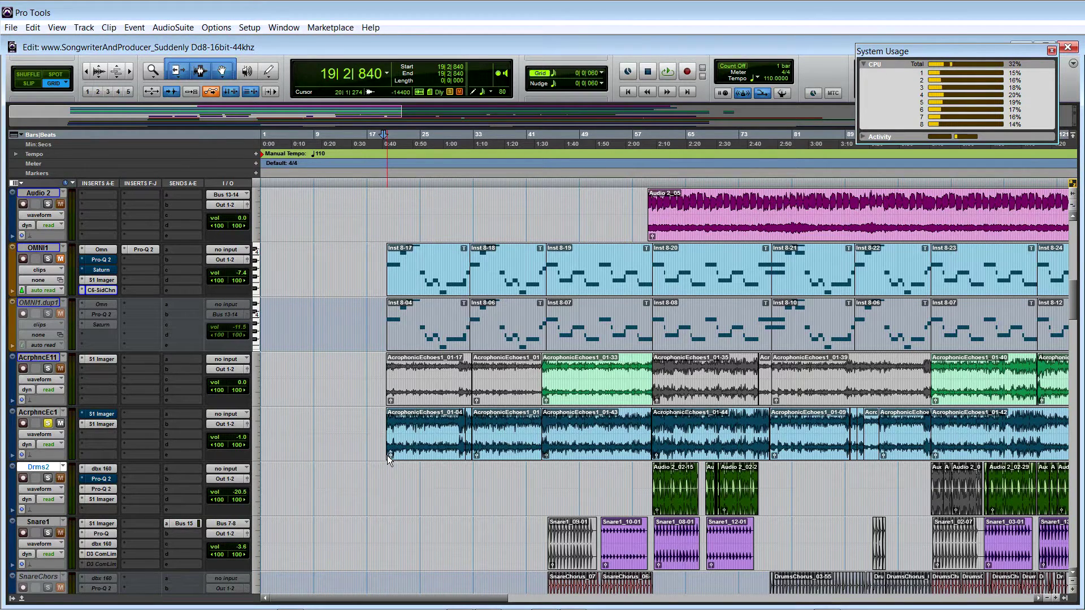
Look through the drum tracks and highlight the area around the second FILL1 clip, starting at bar 99.
scroll(388, 456, "down", 10)
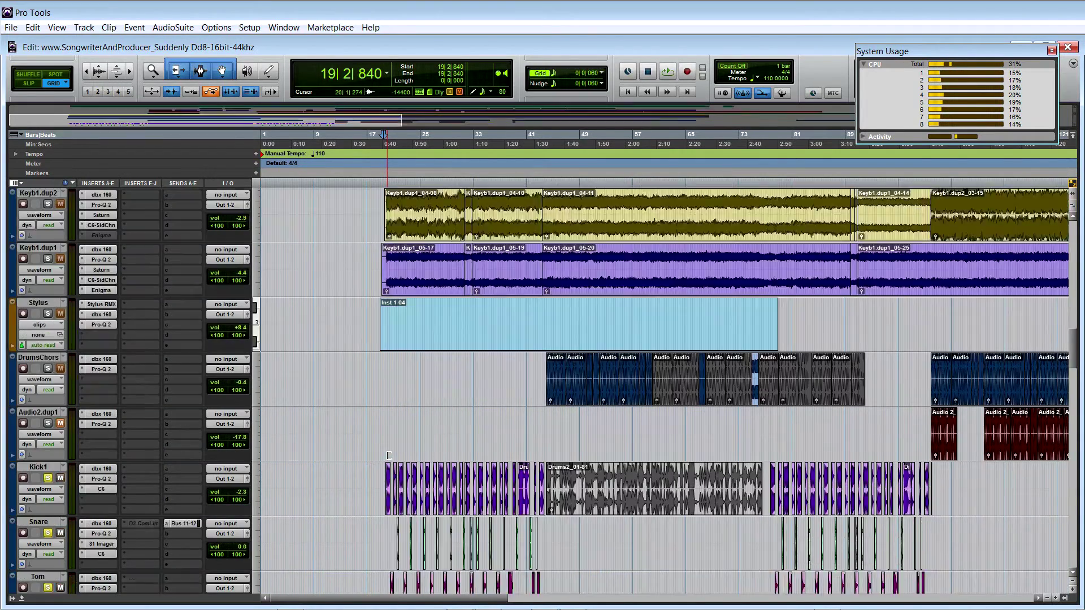
scroll(388, 456, "down", 2)
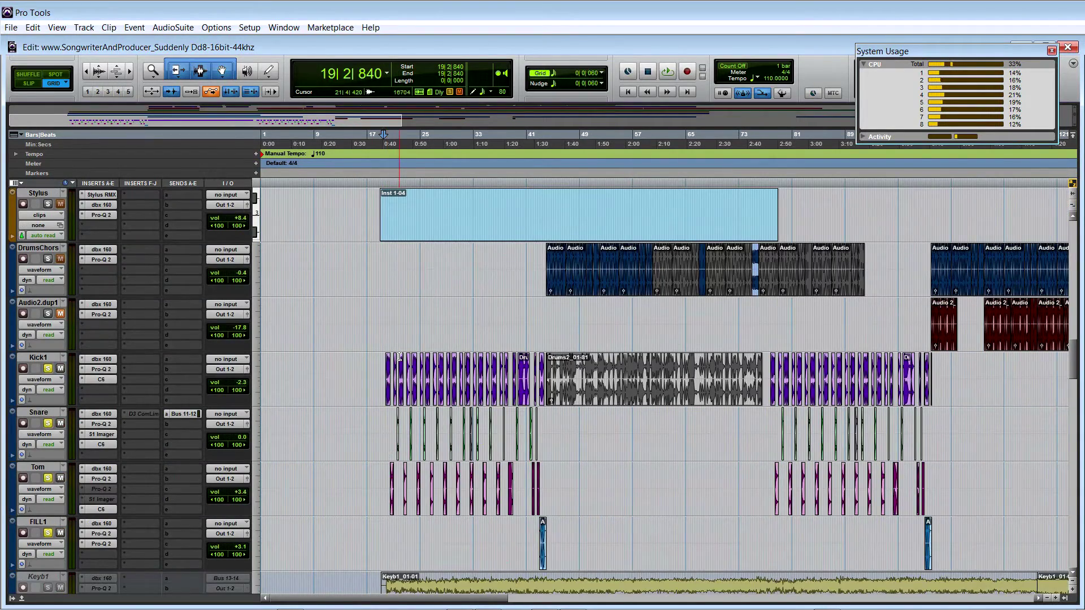
left_click_drag(911, 539, 940, 540)
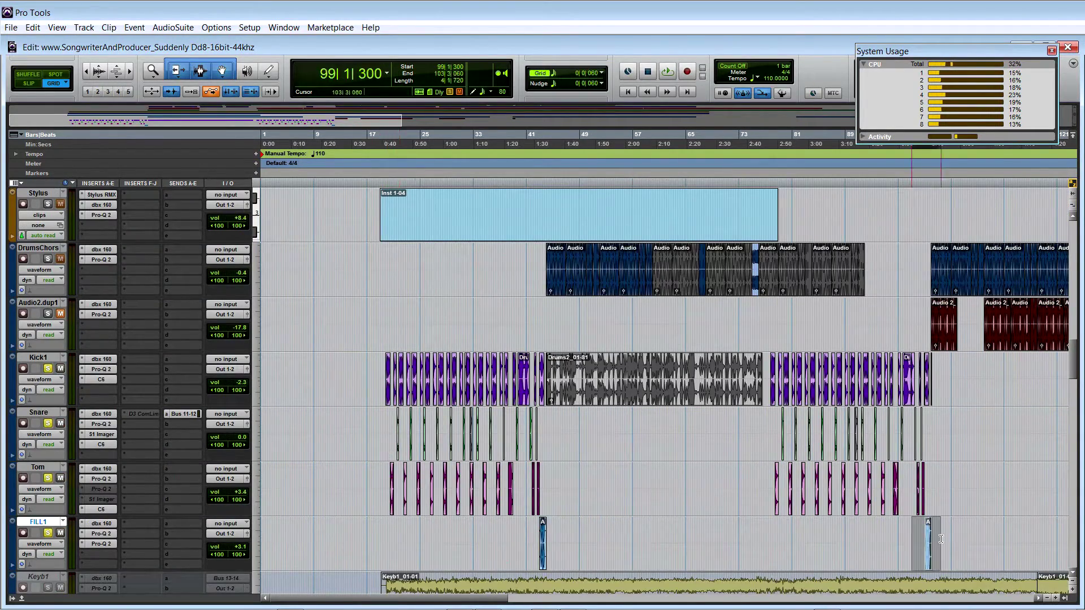
Clear the FILL1 selection and place the edit cursor on the Drms2 track at bar 19.
left_click(374, 329)
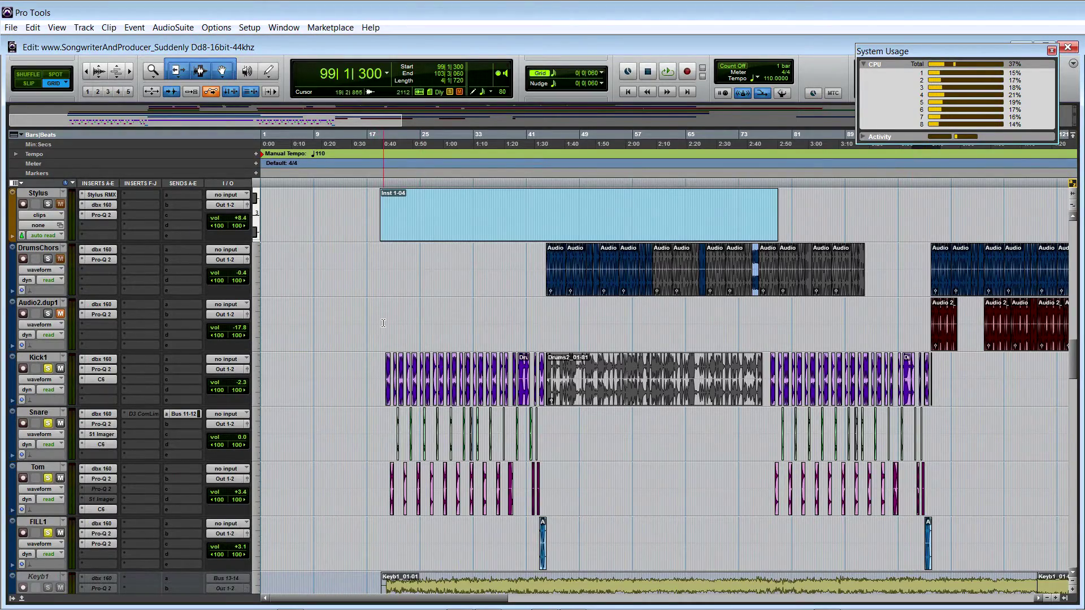
left_click(383, 324)
scroll(384, 339, "up", 10)
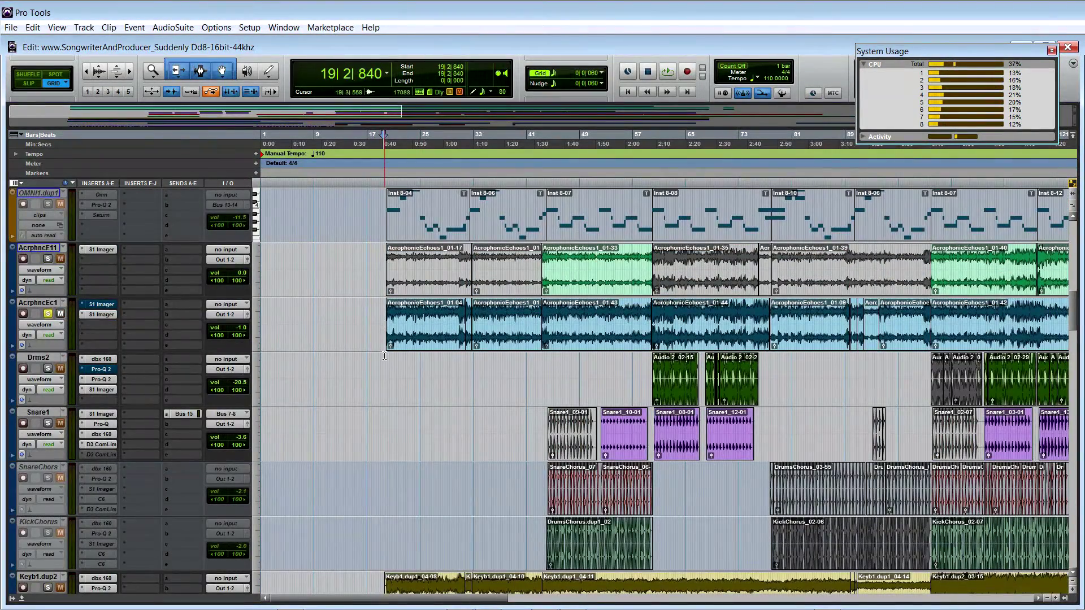
left_click(384, 357)
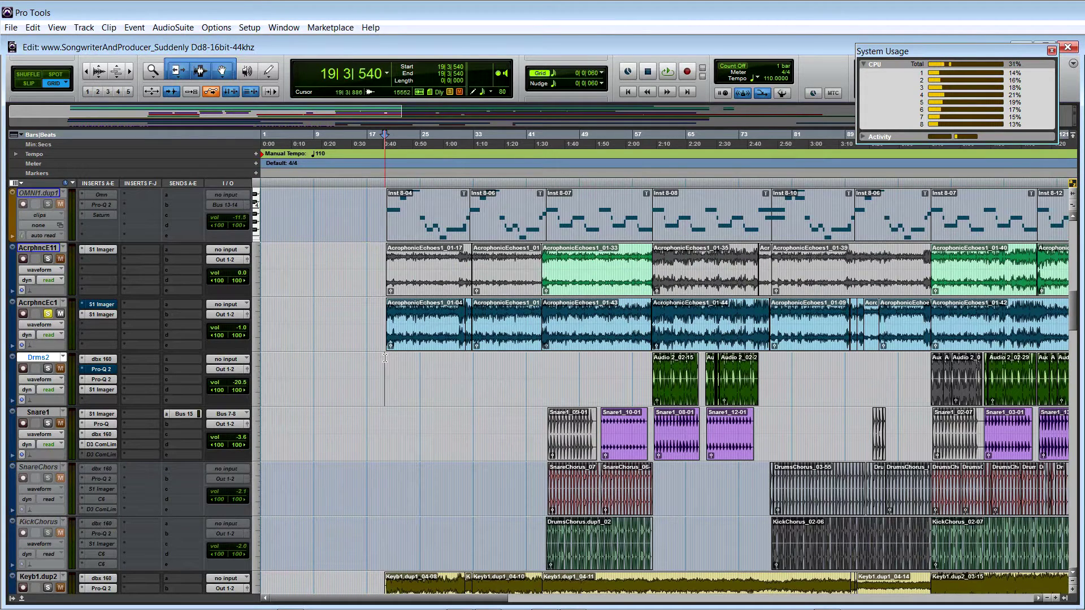
Briefly play the soloed AcrphncEc1 track from bar 19.
key("space")
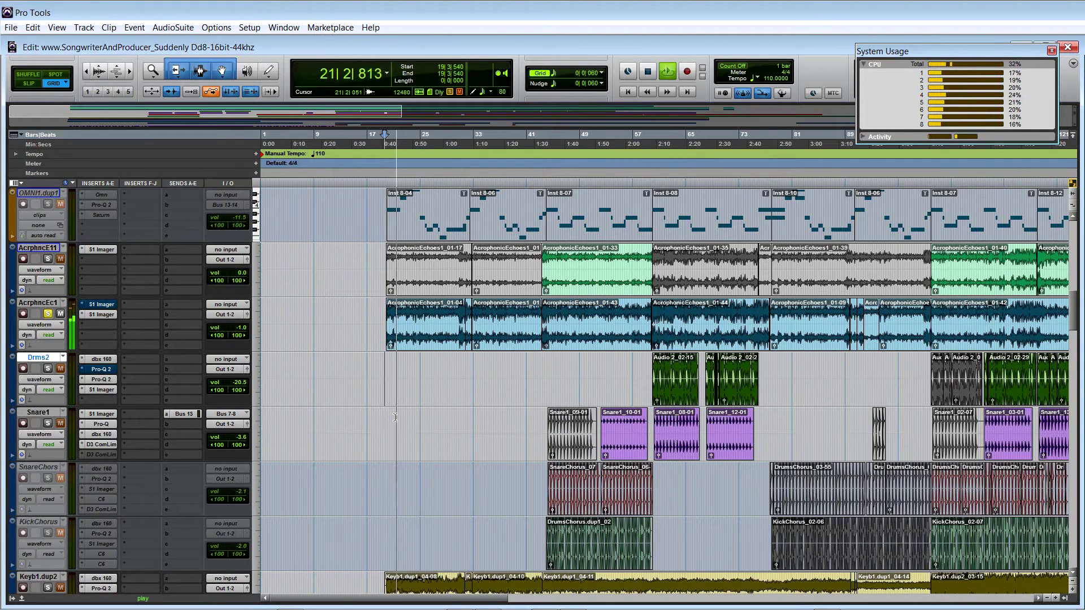
key("space")
Solo the Keyb1.dup2 track and place the edit cursor on it at bar 19, just before its first clip.
scroll(395, 417, "down", 4)
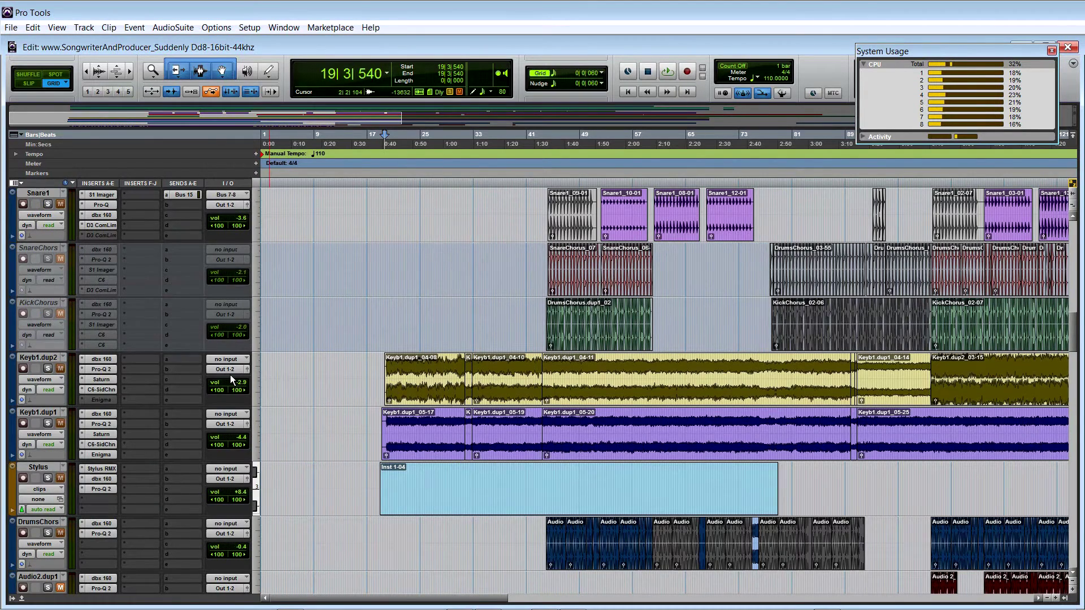
scroll(230, 375, "up", 2)
scroll(158, 379, "down", 1)
left_click(49, 423)
left_click(380, 434)
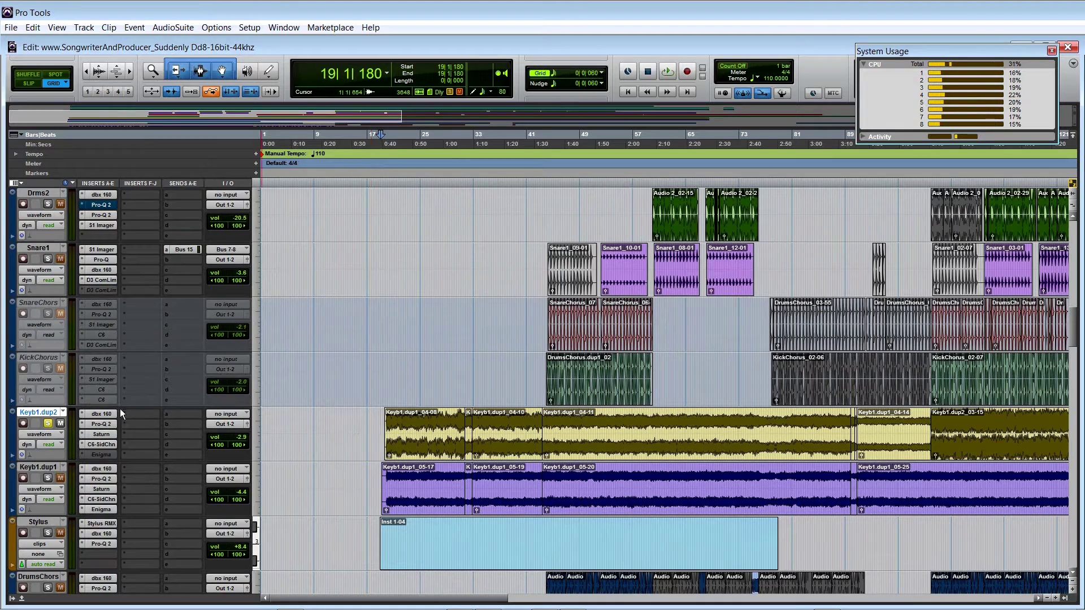
Take AcrphncEc1 out of solo and play the soloed Keyb1.dup2 track from bar 19.
scroll(324, 422, "up", 5)
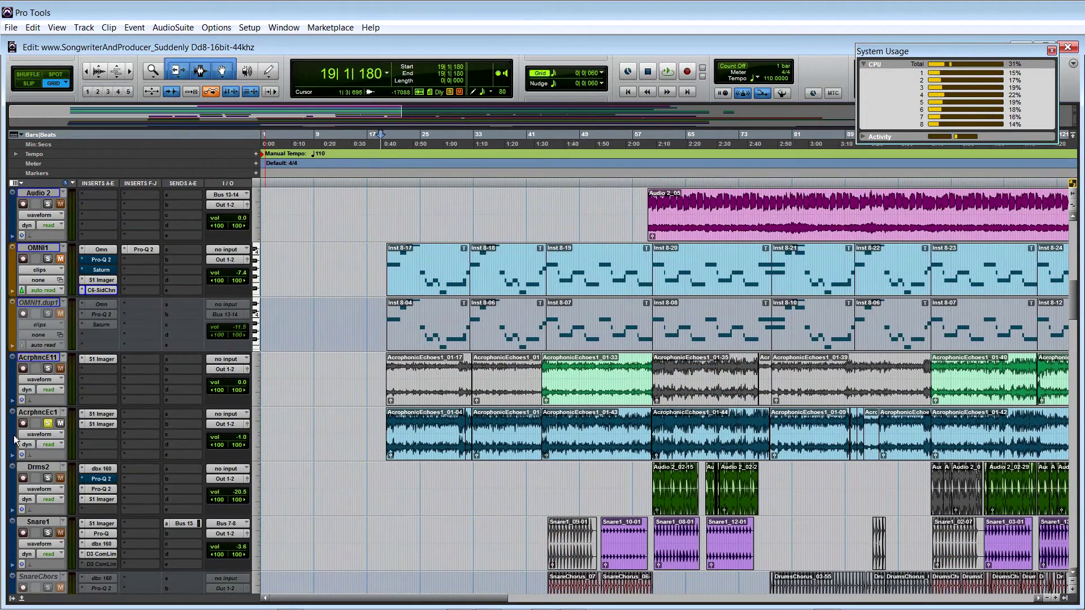
scroll(238, 457, "down", 10)
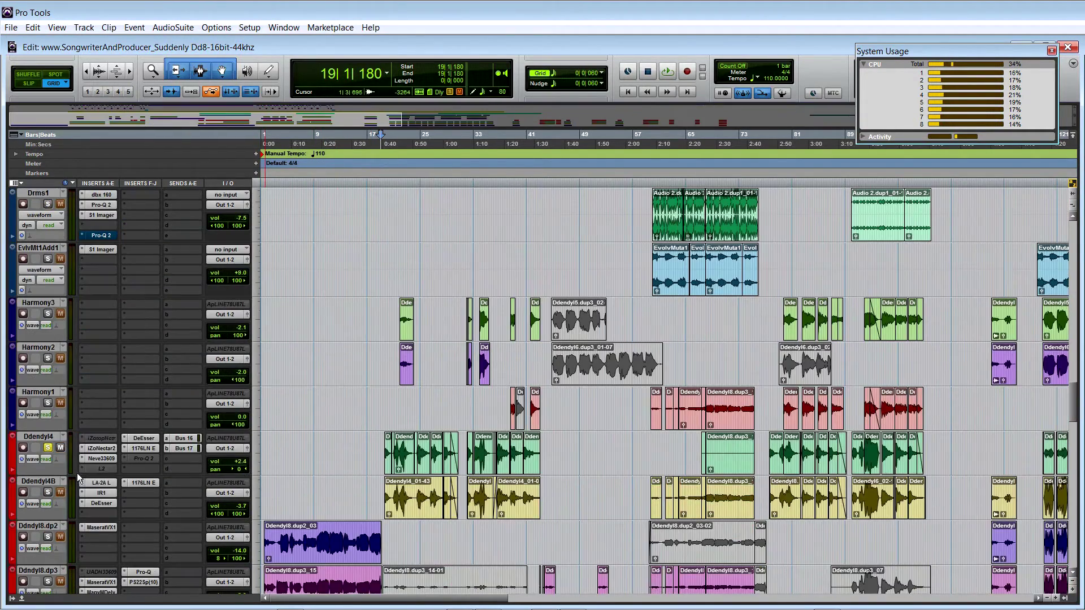
scroll(358, 449, "up", 8)
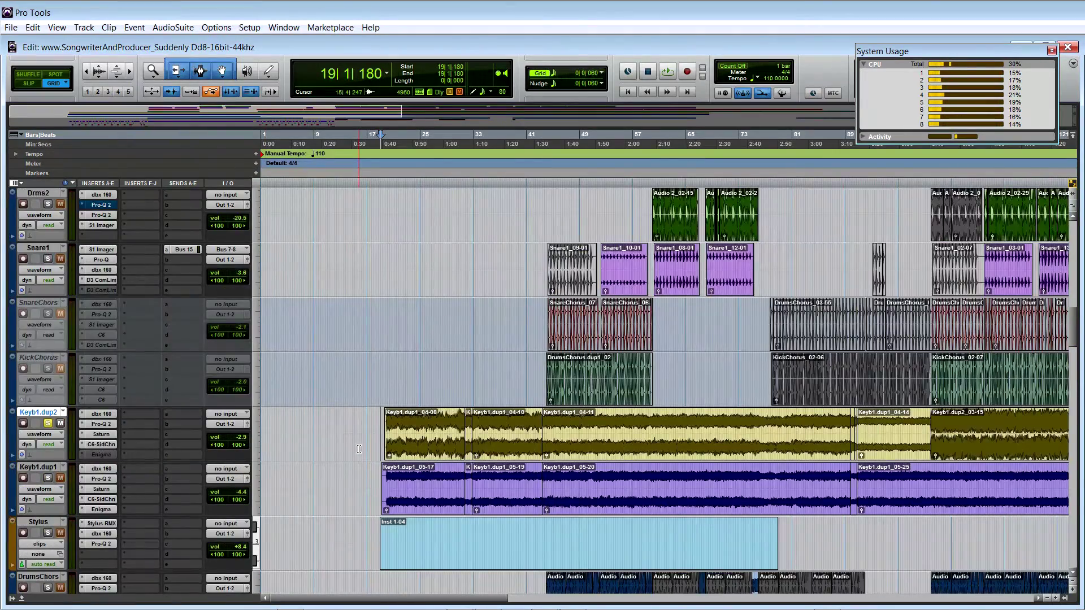
scroll(358, 449, "up", 6)
scroll(358, 450, "down", 5)
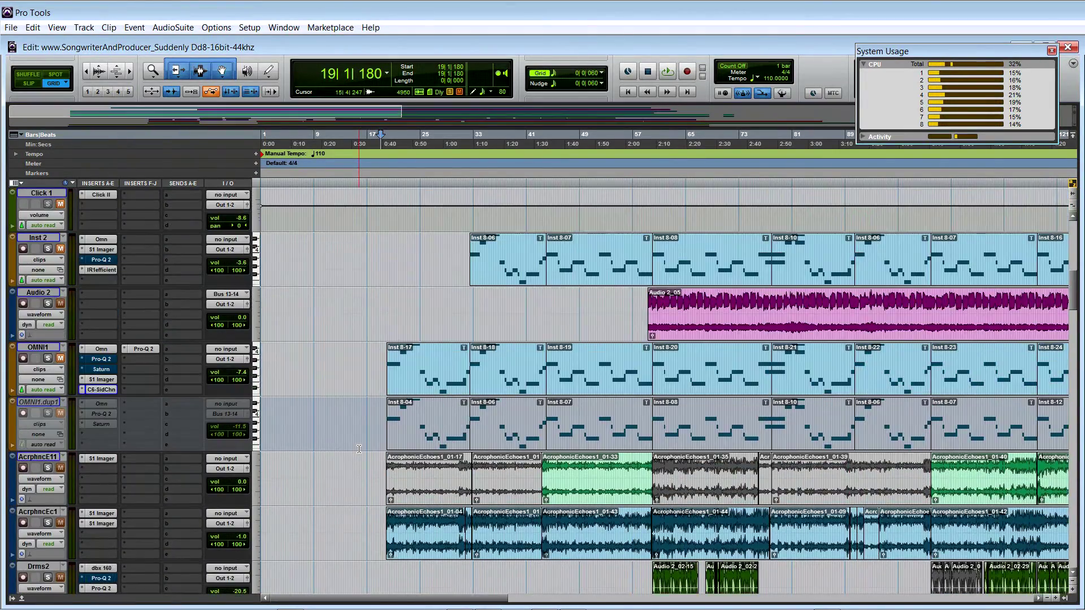
key("space")
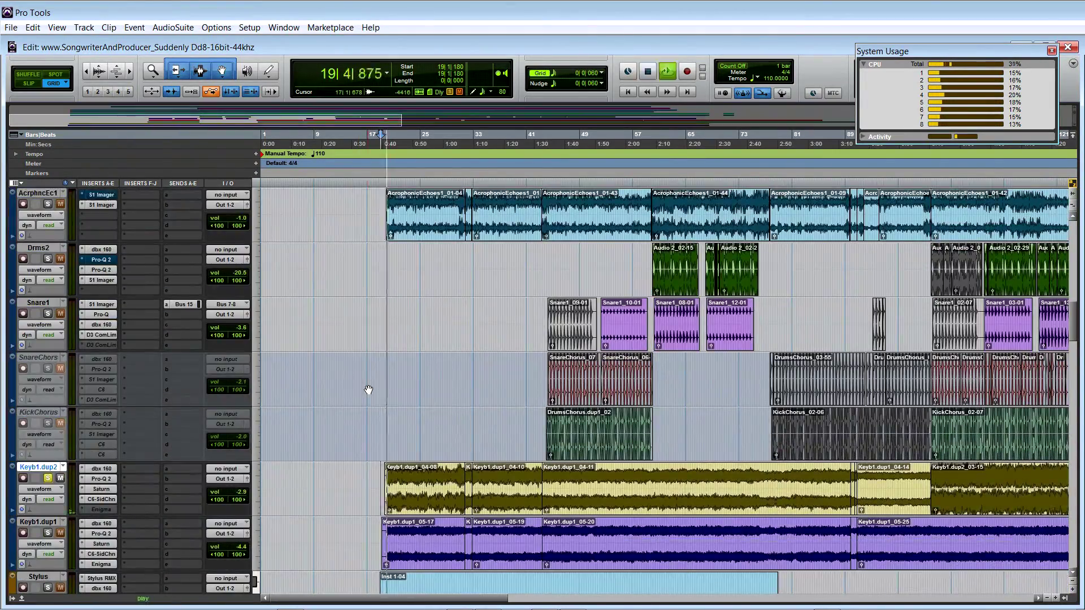
scroll(368, 390, "down", 3)
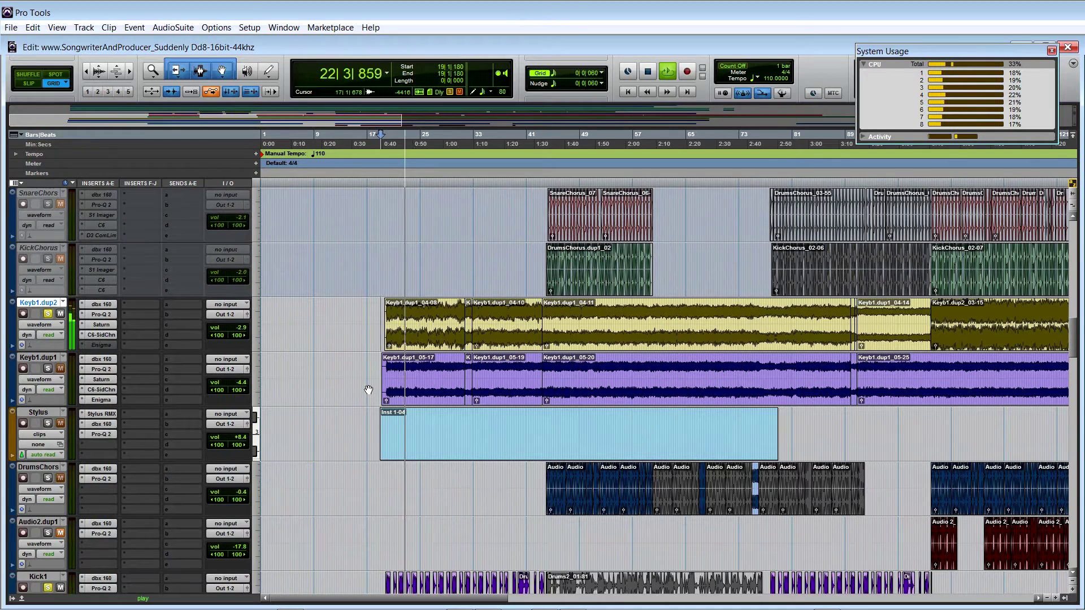
Show the Pro-Q 2 equalizer on Keyb1.dup2 during playback, then move the edit cursor to bar 31 and stop.
left_click(99, 314)
scroll(99, 314, "up", 3)
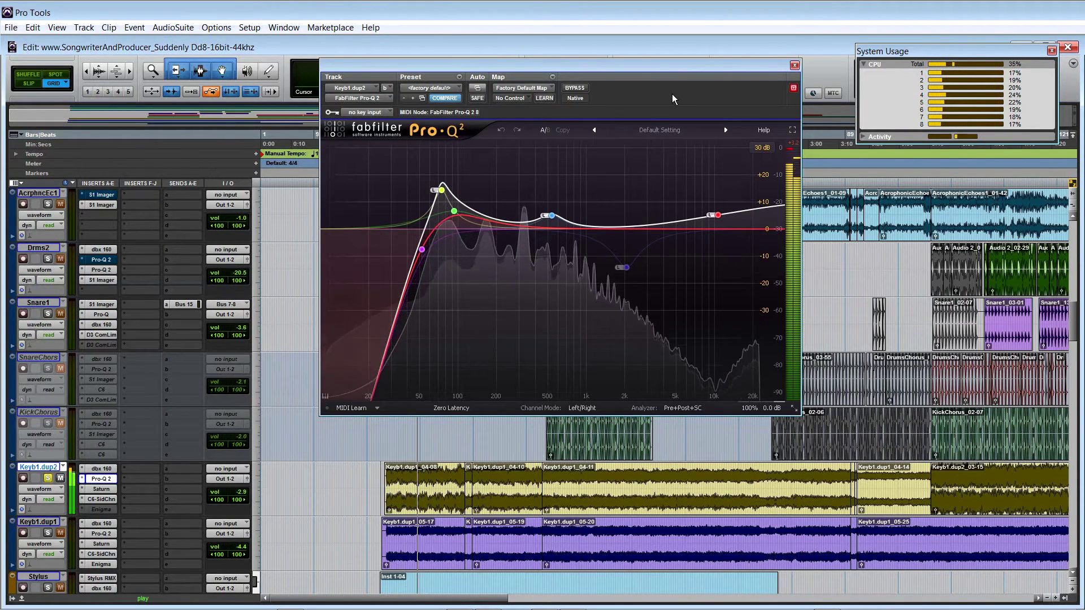
left_click_drag(639, 69, 845, 56)
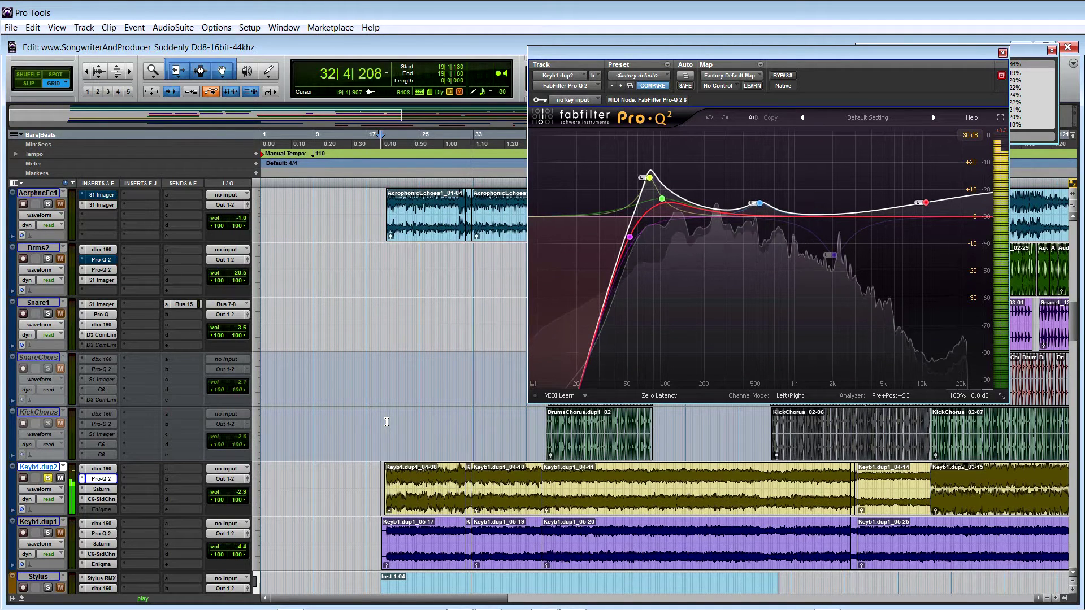
left_click(461, 430)
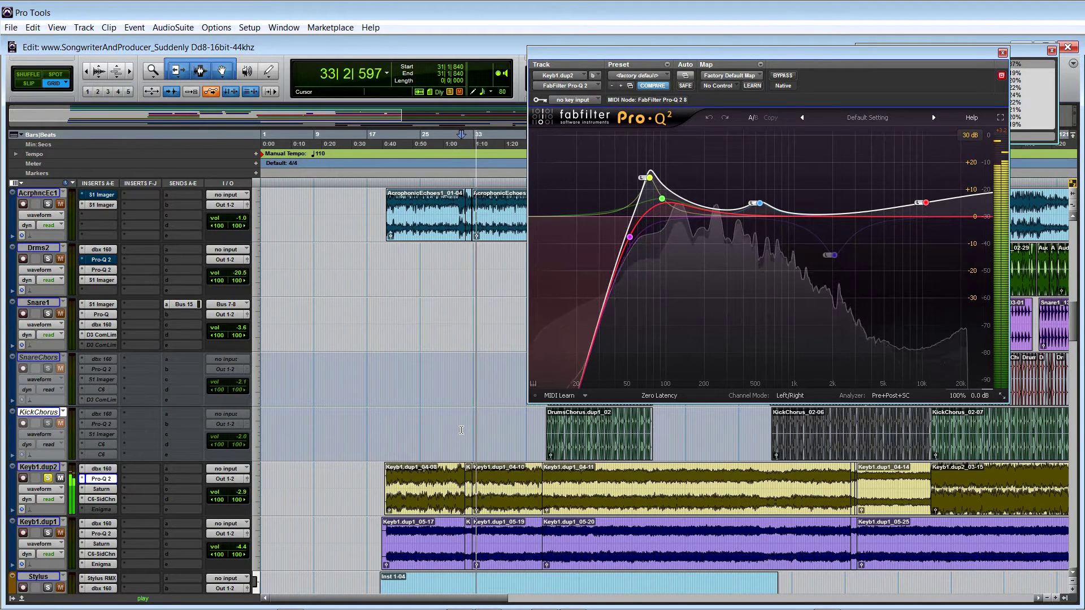
key("space")
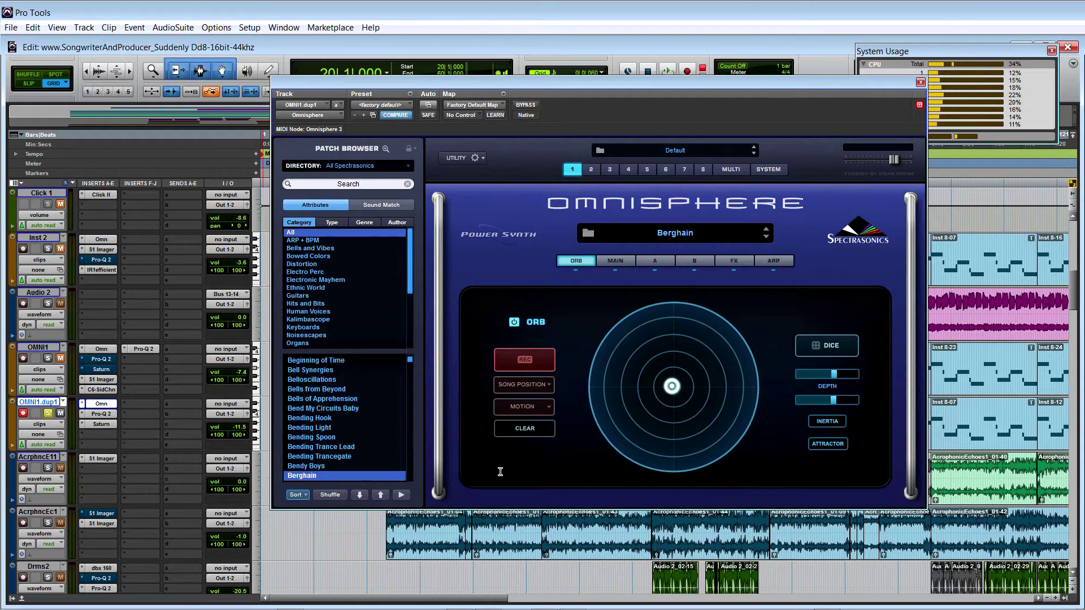
Play OMNI1.dup1 from bar 20 with the Omnisphere Berghain patch and set the track's volume to 0.0.
key("space")
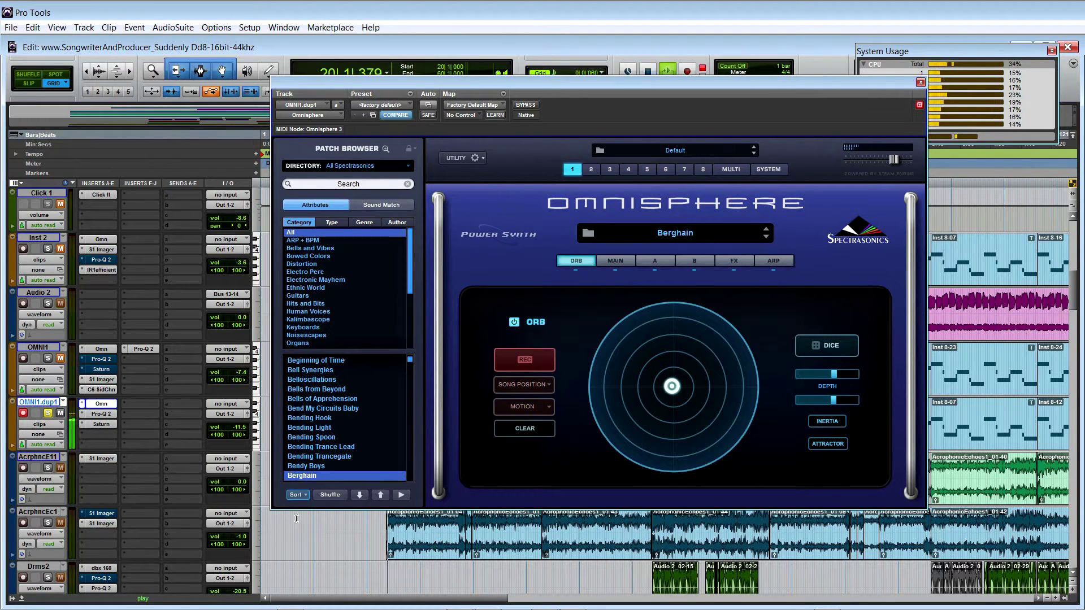
left_click_drag(217, 429, 218, 420)
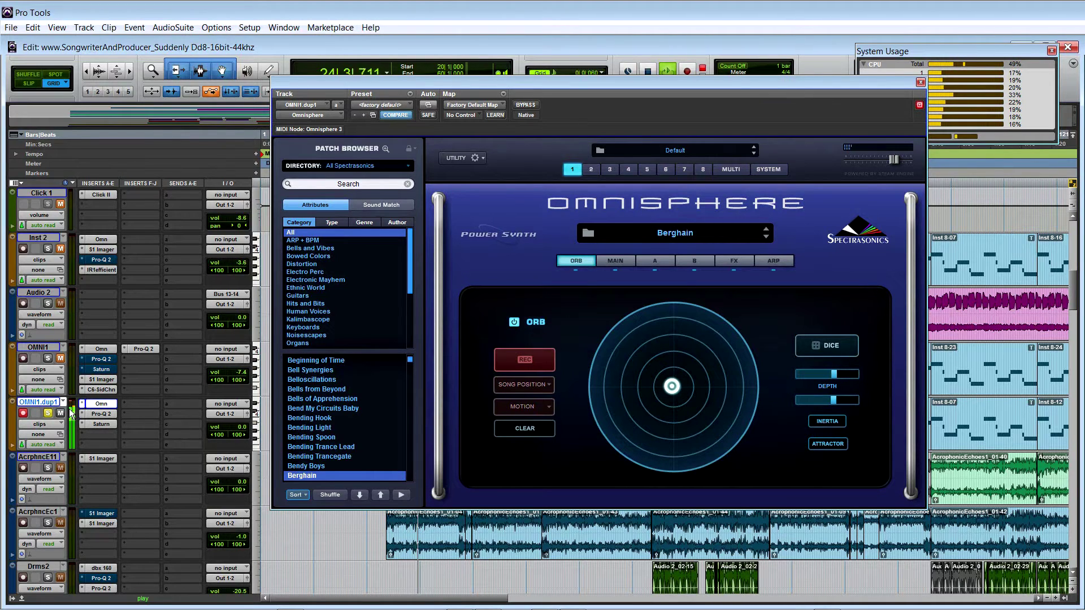
key("space")
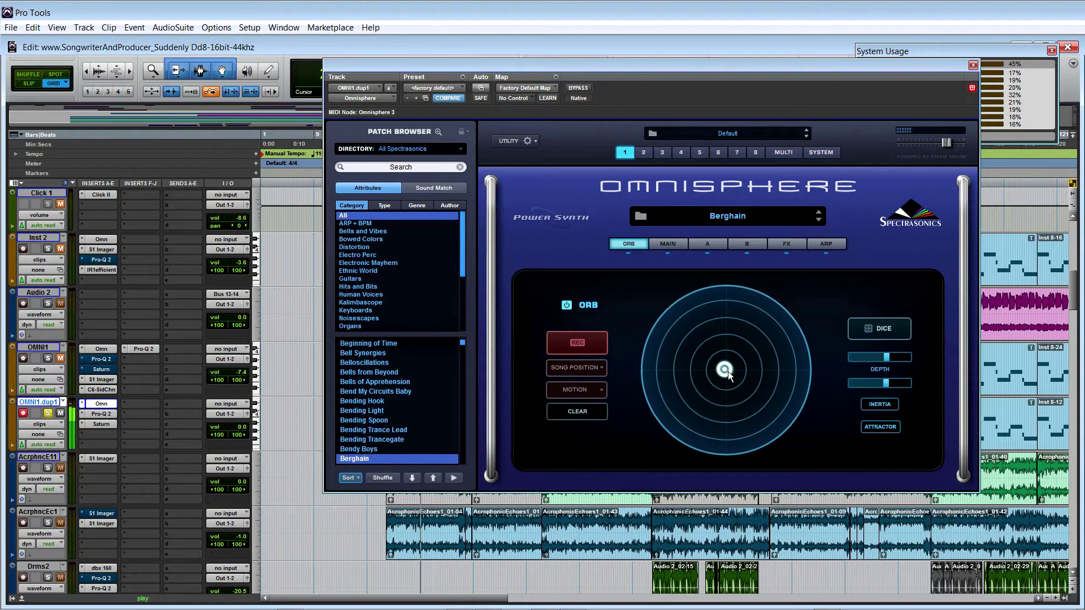
Move the Omnisphere Orb around its center during playback and place the edit cursor on Drms2 at bar 28.
mouse_move(730, 370)
left_mouse_down()
mouse_move(740, 348)
mouse_move(709, 348)
mouse_move(711, 373)
mouse_move(728, 371)
left_mouse_up()
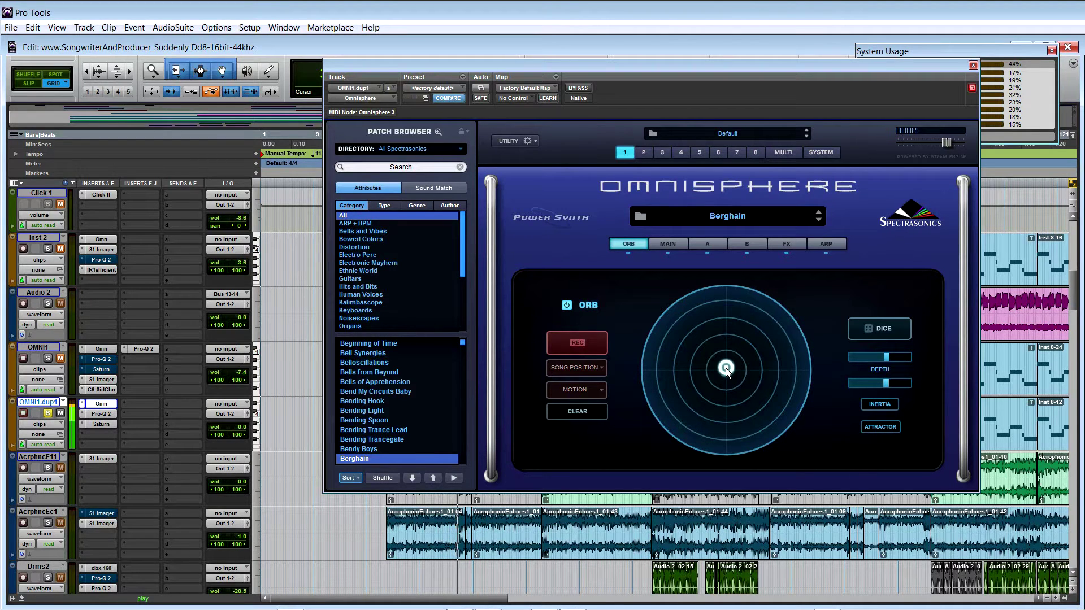
mouse_move(728, 372)
left_mouse_down()
mouse_move(680, 382)
mouse_move(759, 335)
mouse_move(727, 372)
left_mouse_up()
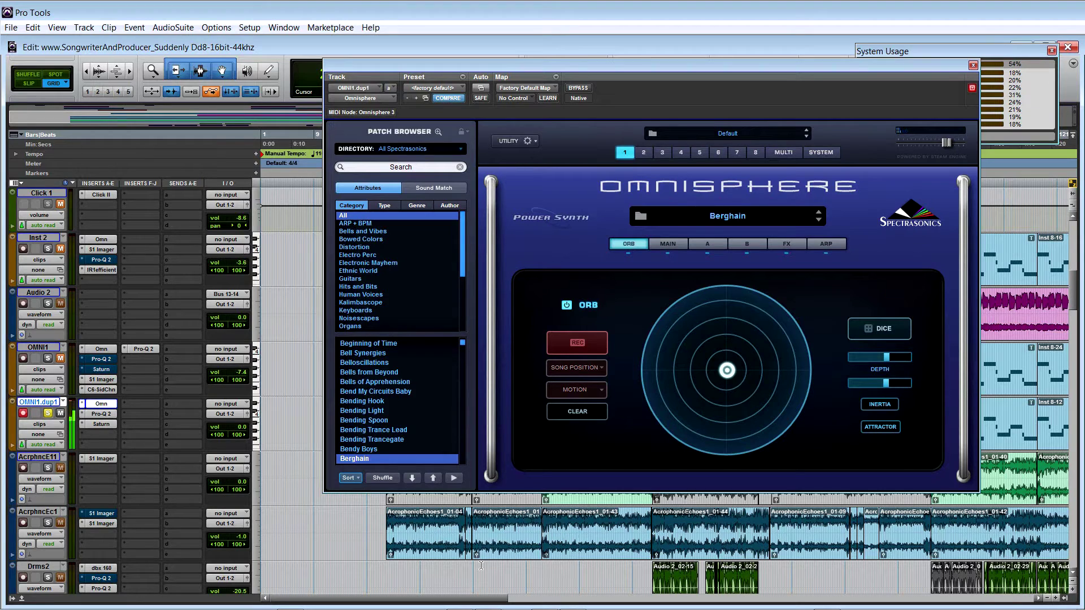
left_click(455, 567)
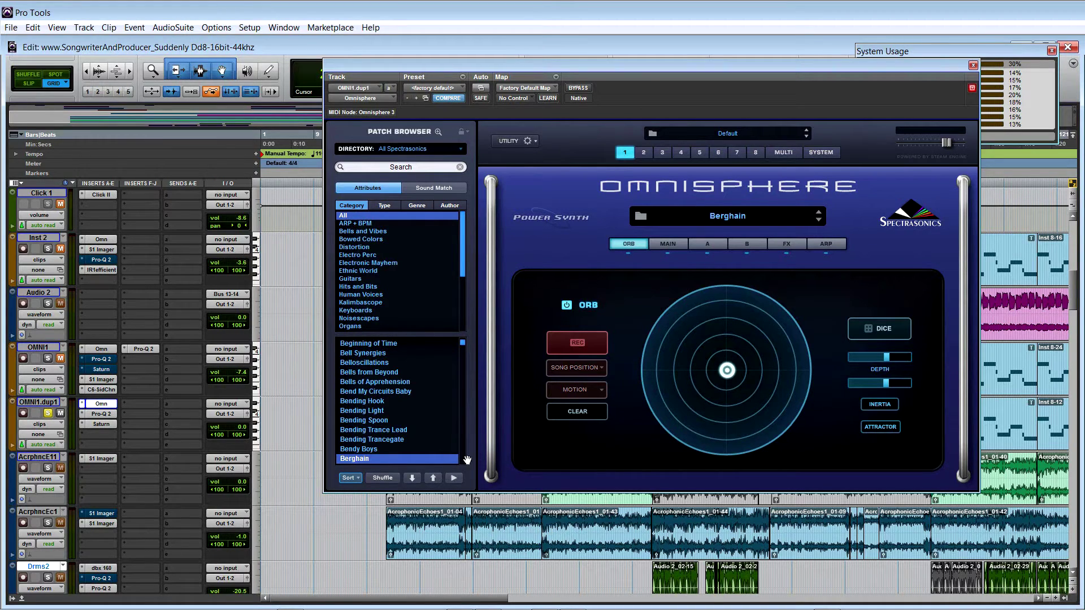
Replay OMNI1.dup1 from bar 28 while moving the Omnisphere Orb, and move the plug-in window out of view.
left_click_drag(631, 81, 1016, 81)
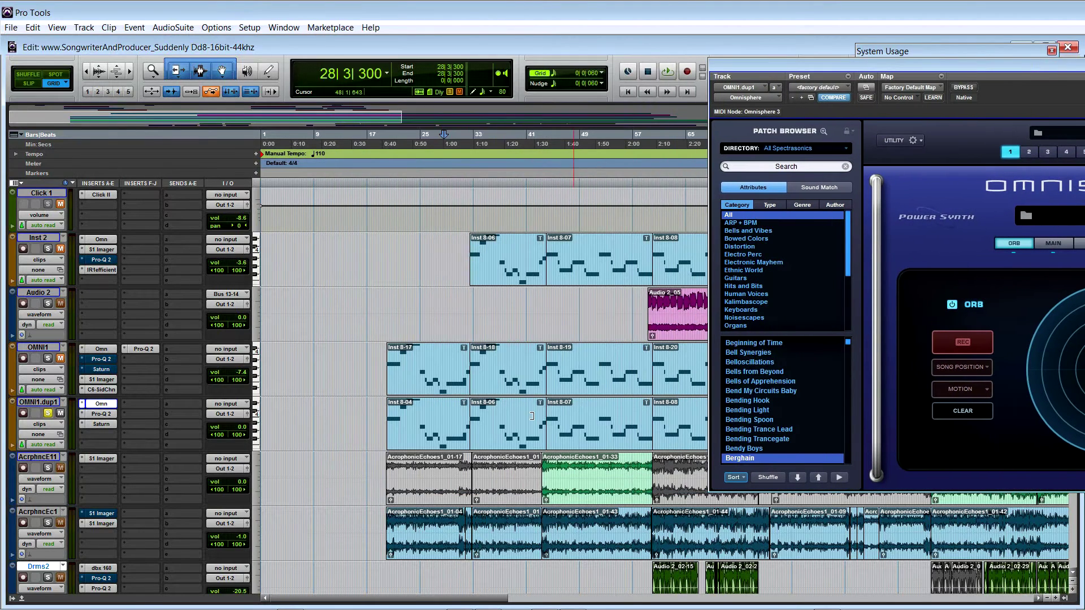
key("space")
left_click_drag(931, 78, 582, 71)
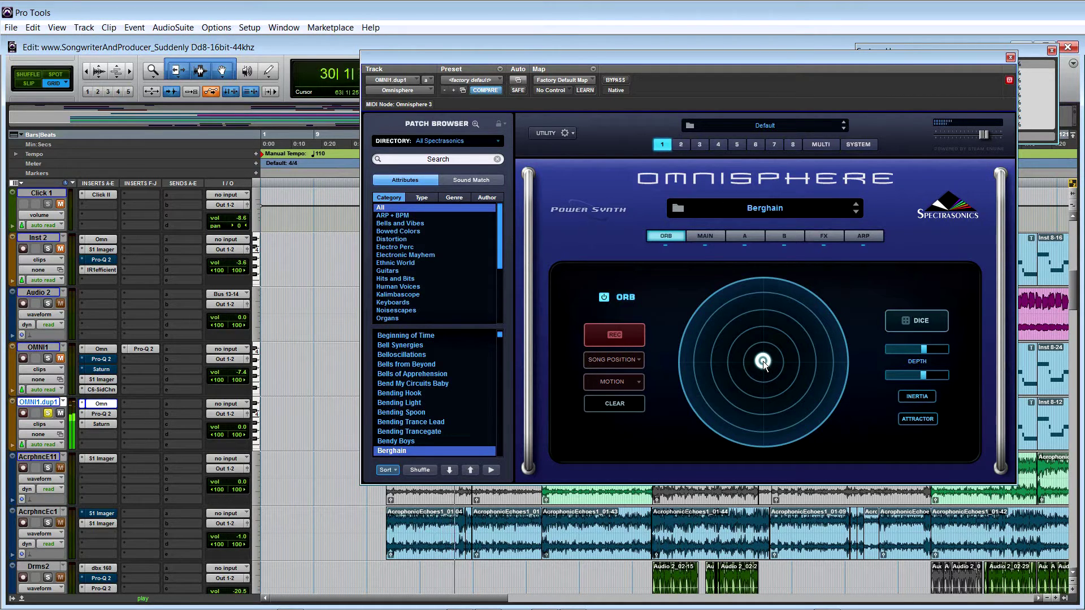
left_click_drag(762, 361, 790, 315)
left_click(421, 577)
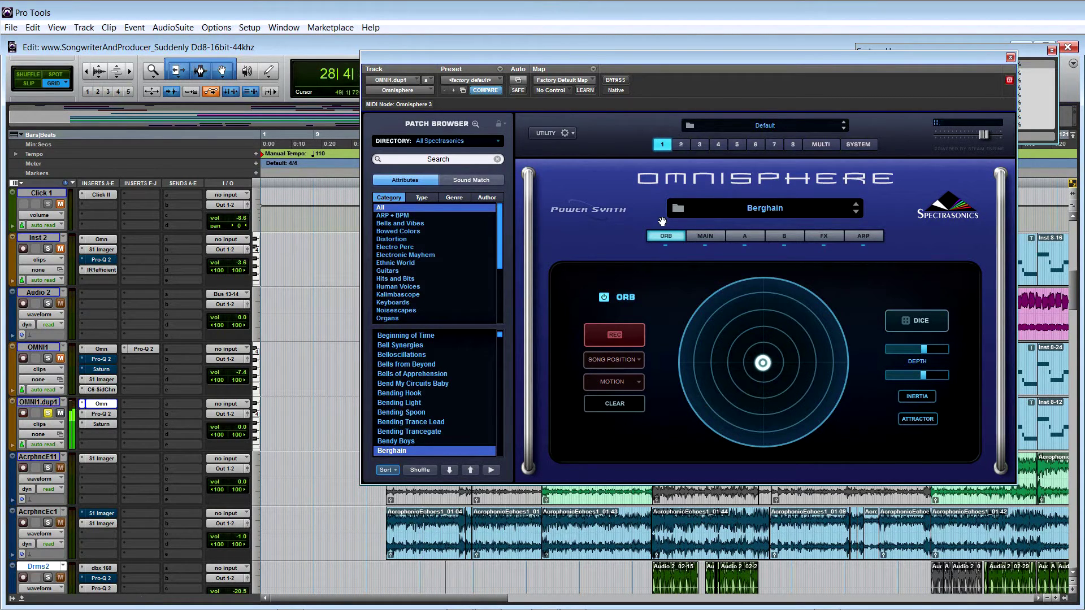
left_click_drag(657, 53, 1084, 75)
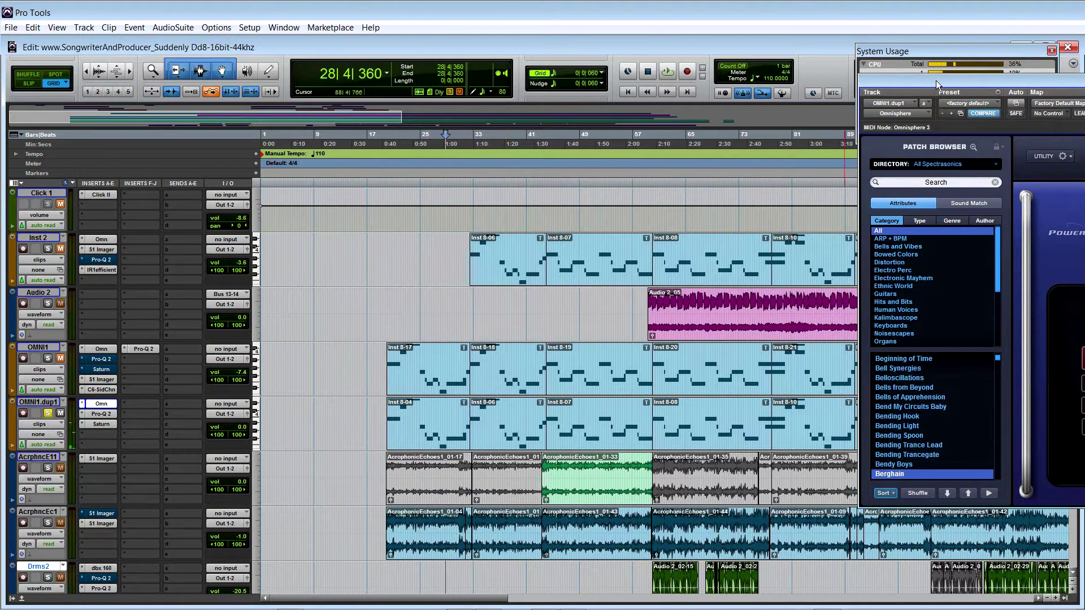
left_click_drag(935, 80, 1084, 89)
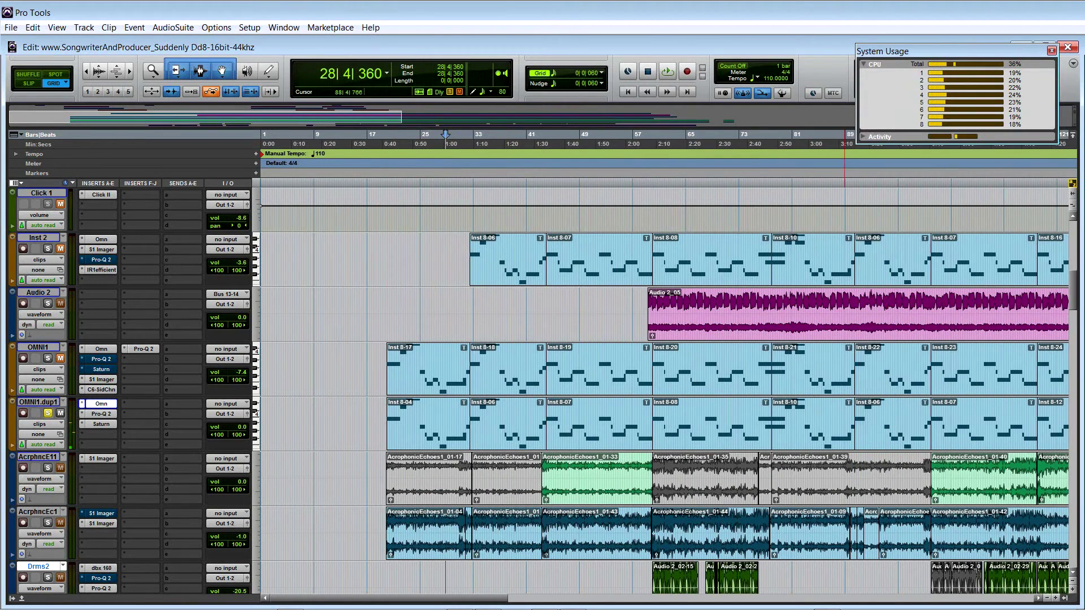
Switch the solo from OMNI1.dup1 to AcrphncEc1 and play it from about bar 28.
scroll(305, 451, "down", 3)
left_click(48, 423)
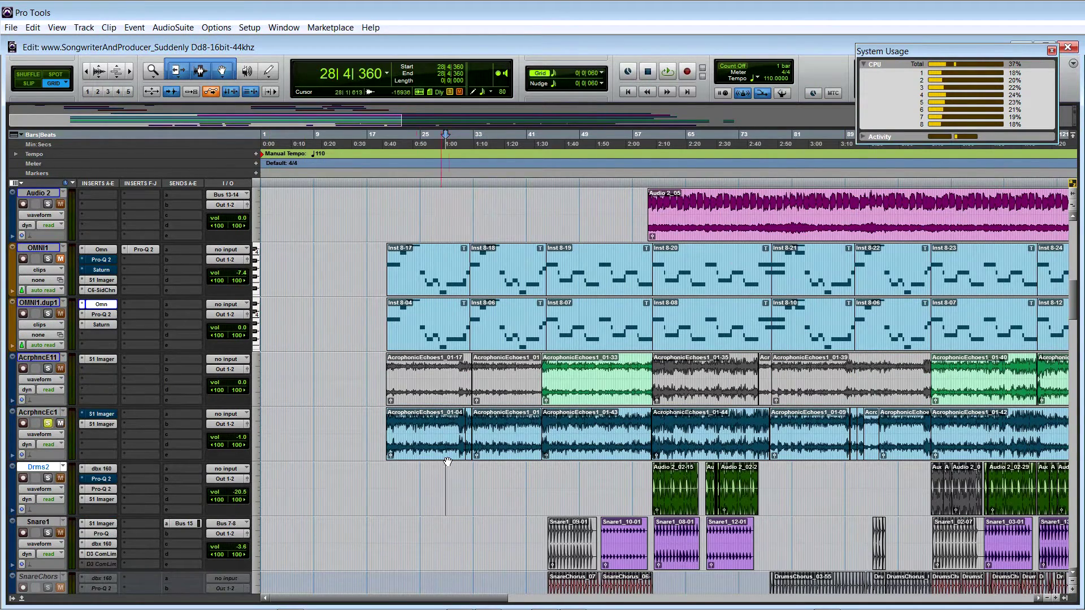
left_click(440, 472)
key("space")
Stop playback at Keyb1.dup2, highlight the track's first clip, and return the edit cursor to just before it in bar 18.
scroll(500, 402, "down", 7)
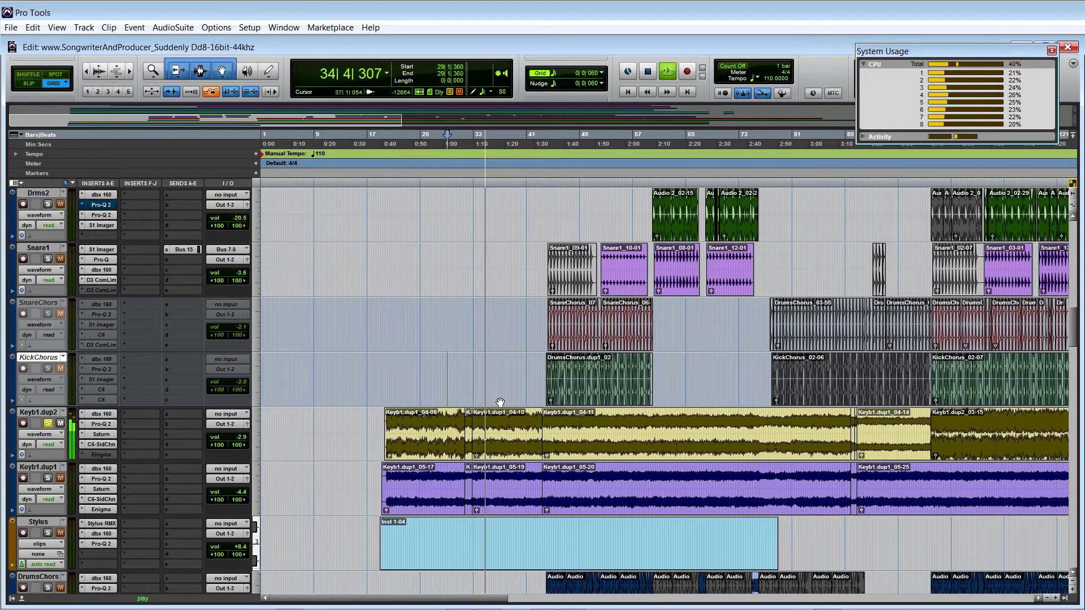
key("space")
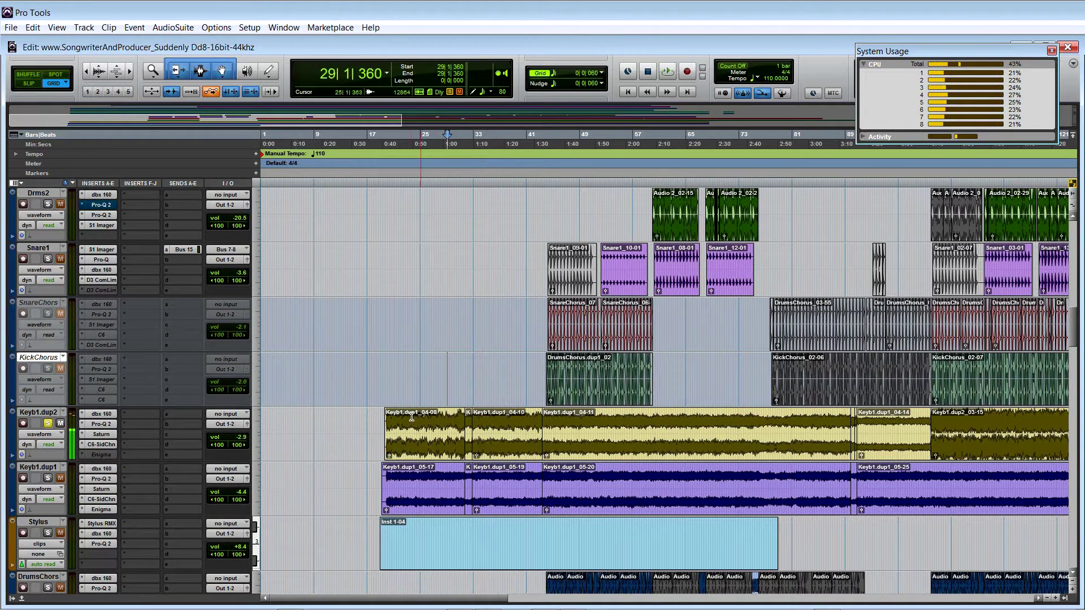
left_click(381, 418)
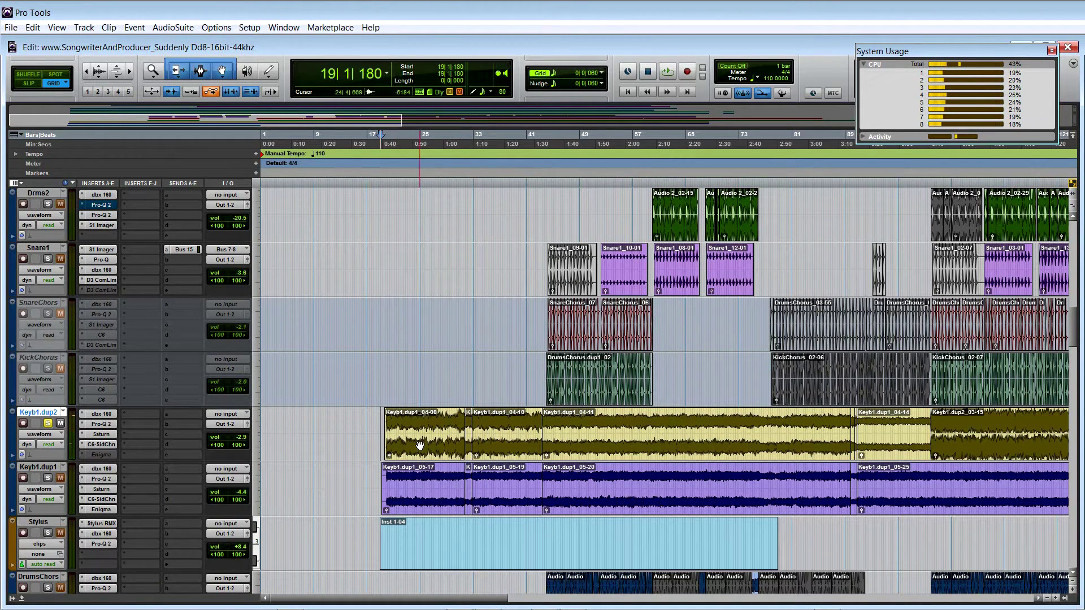
double_click(421, 417)
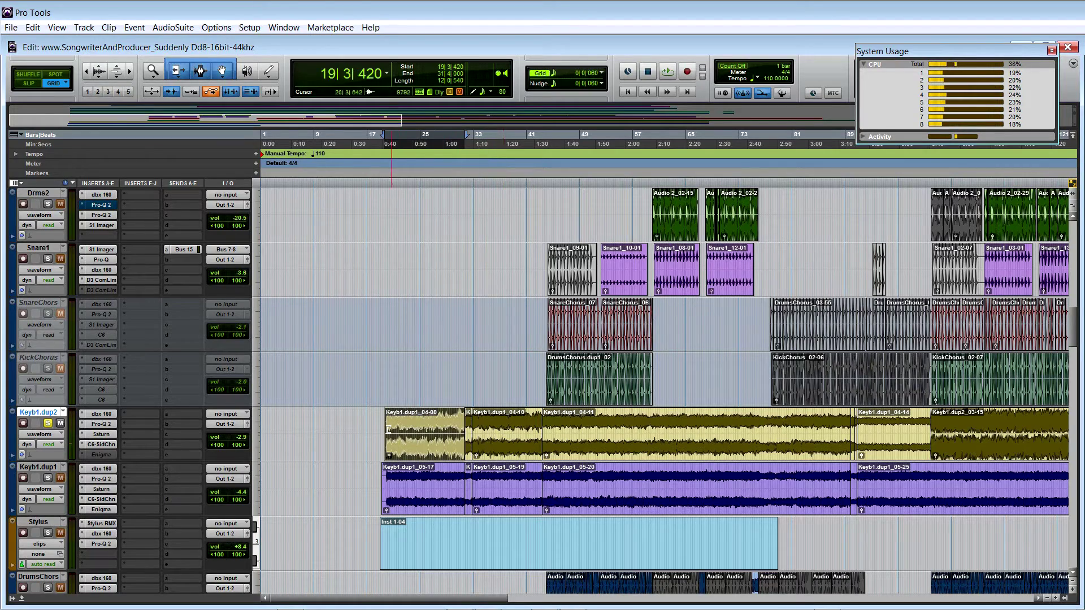
left_click(376, 447)
Play Keyb1.dup2 together with the soloed drum tracks from bar 19, and stop.
scroll(376, 451, "down", 10)
scroll(377, 450, "down", 15)
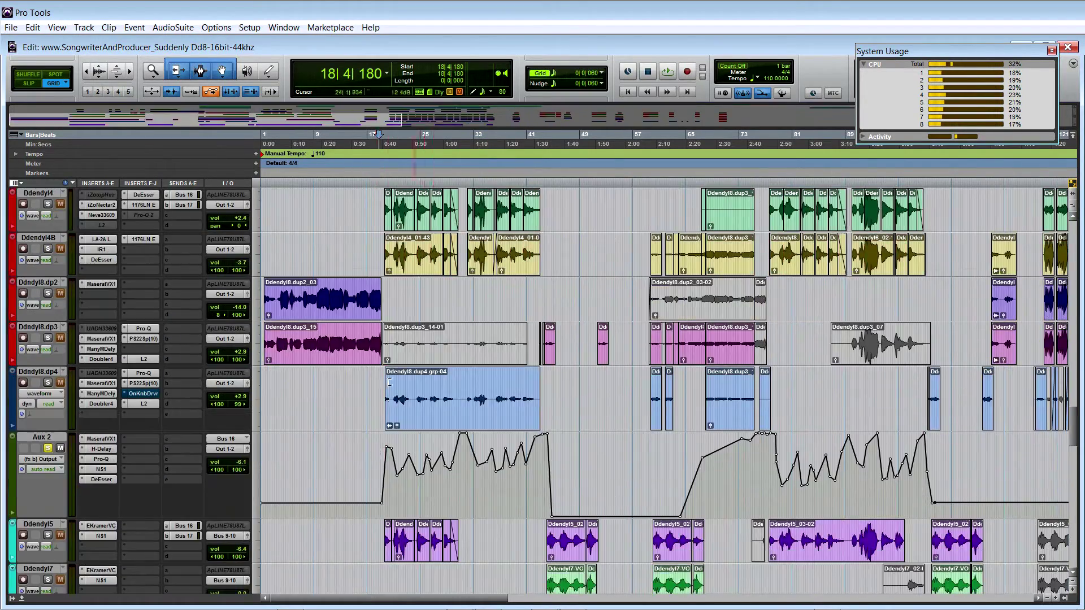
scroll(390, 382, "up", 2)
scroll(405, 446, "up", 10)
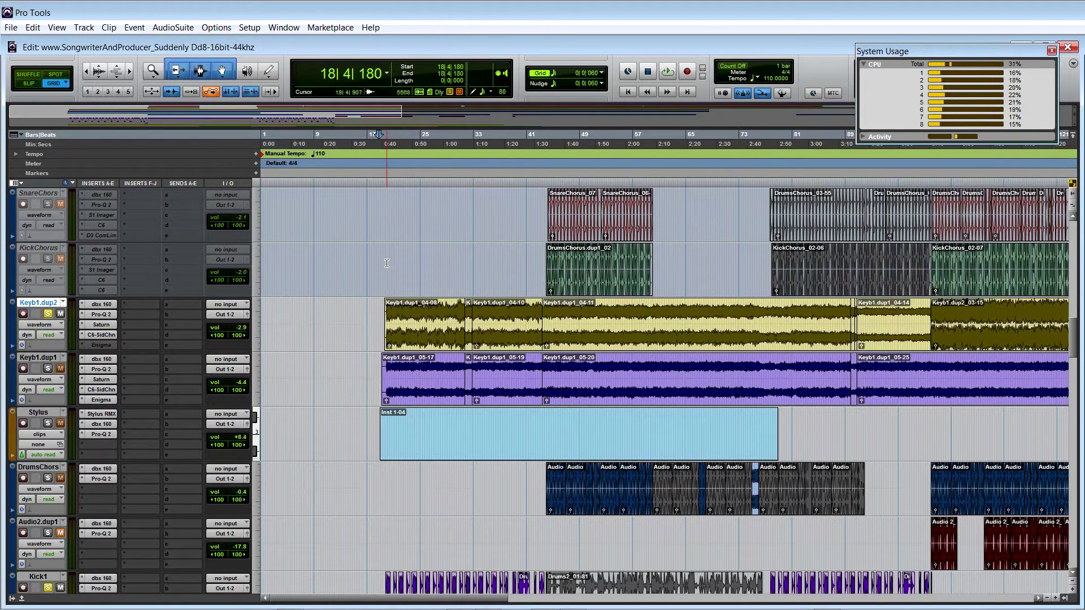
left_click(383, 288)
key("space")
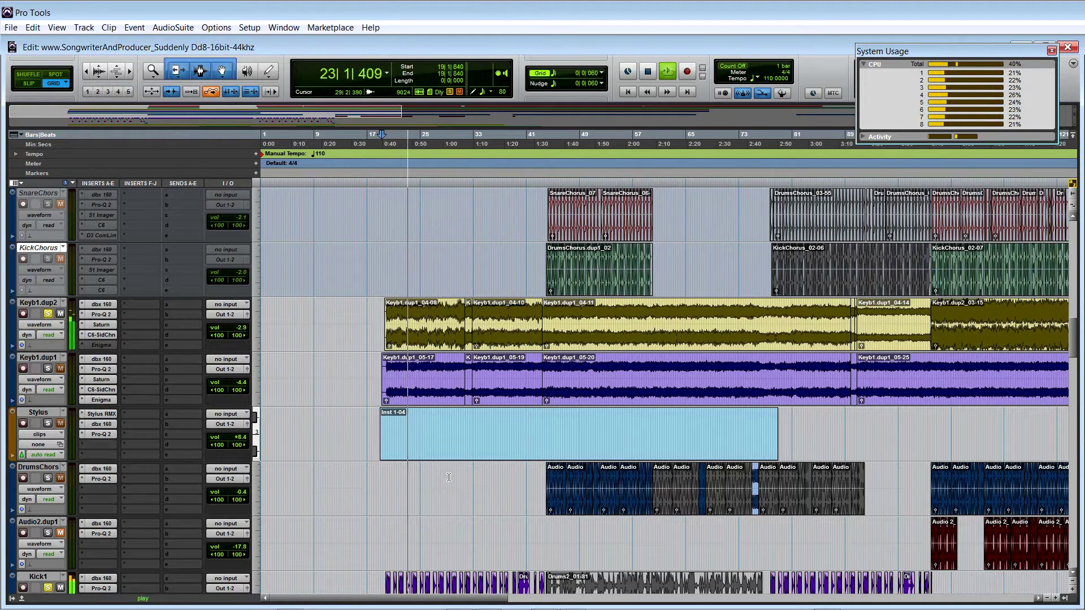
key("space")
Look through the keyboard, Stylus and drum tracks down to Harmony3 and return to Keyb1.dup2.
scroll(107, 377, "down", 3)
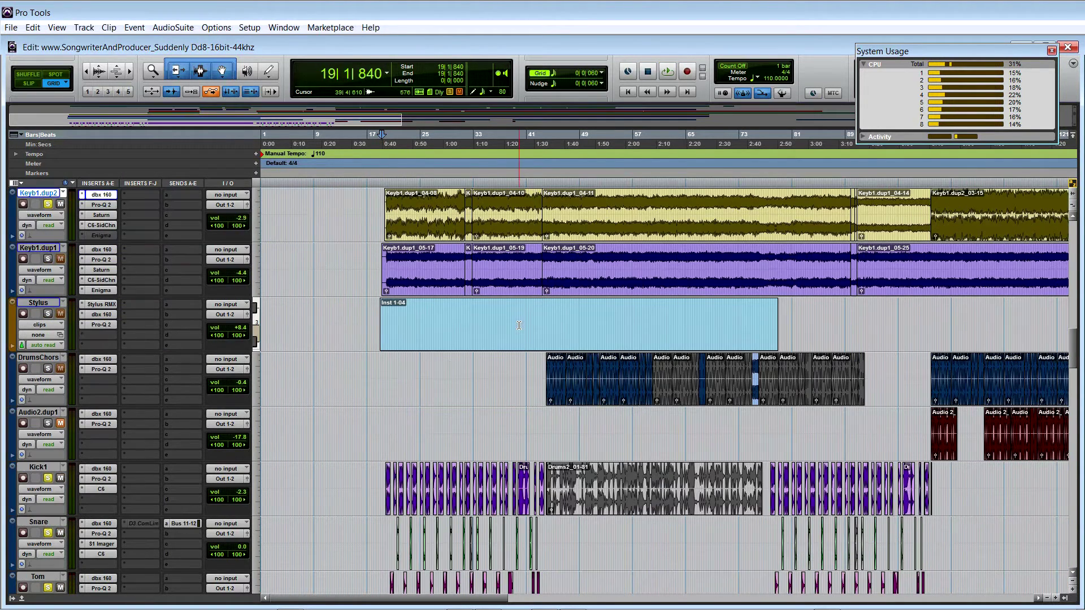
scroll(405, 441, "down", 10)
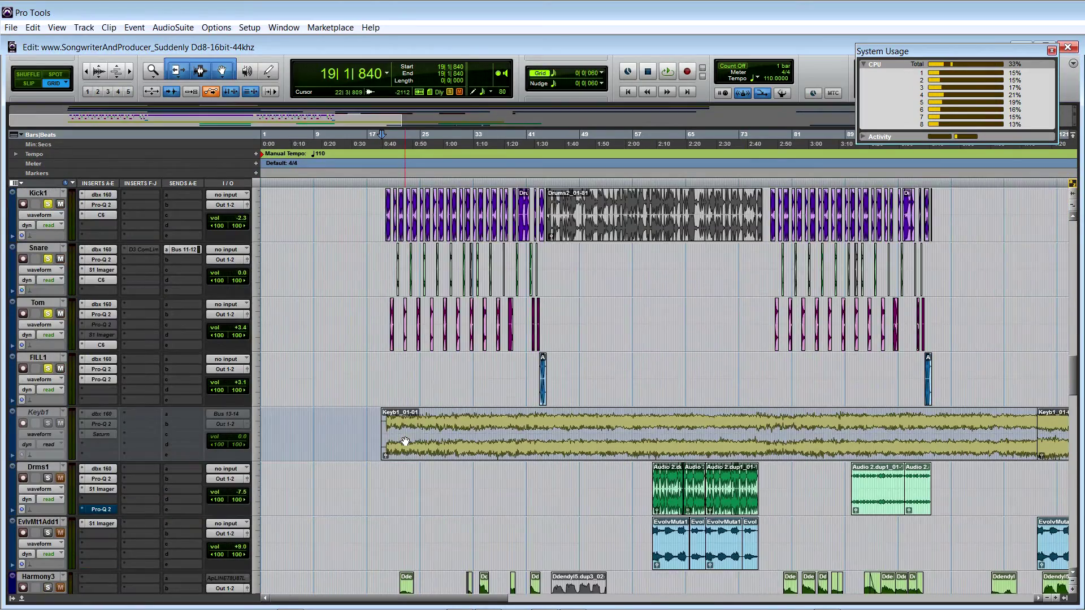
scroll(405, 440, "up", 7)
scroll(405, 441, "up", 5)
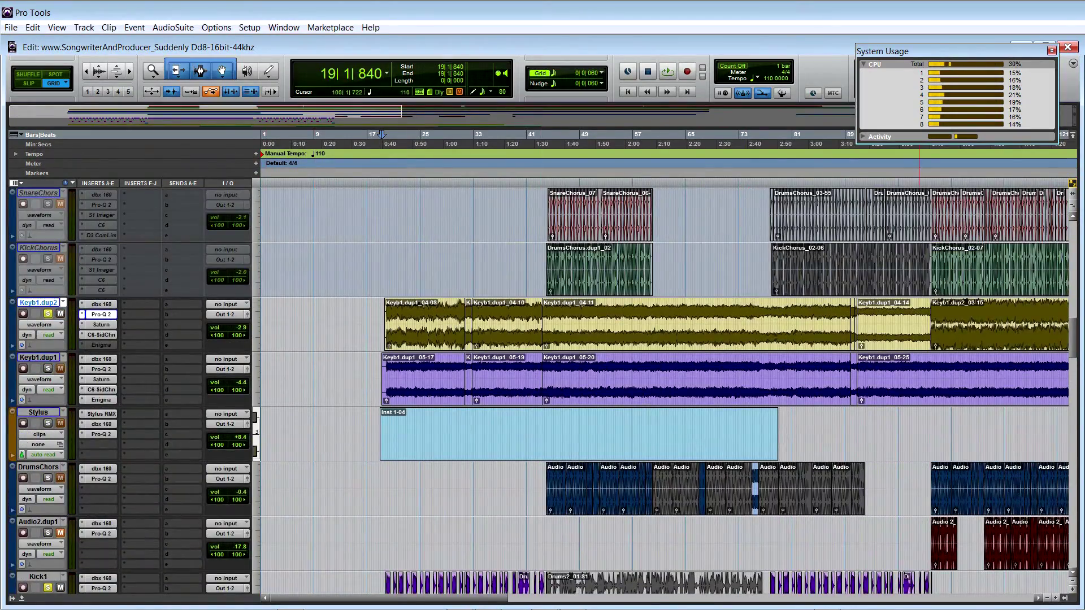
Open the Pro-Q 2 equalizer on Keyb1.dup2 and play the track from bar 19 to watch its frequency spectrum.
left_click(101, 314)
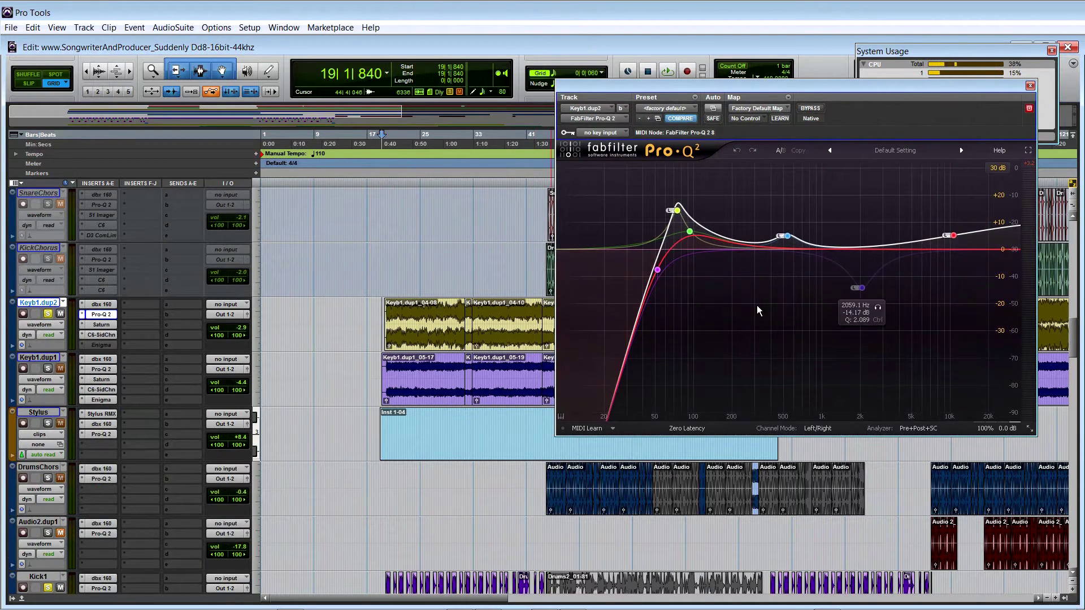
key("space")
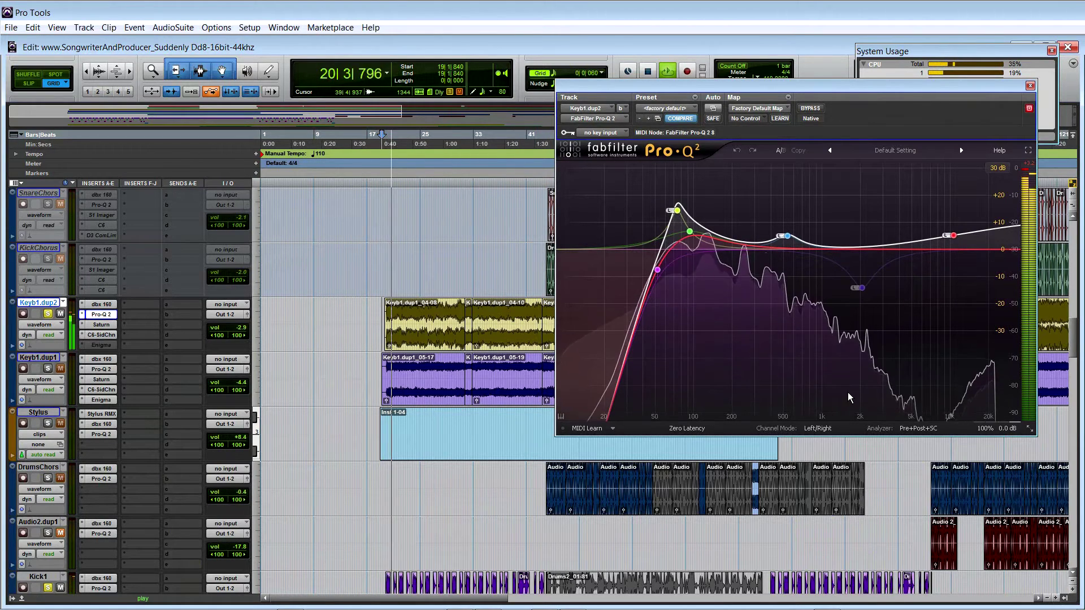
key("space")
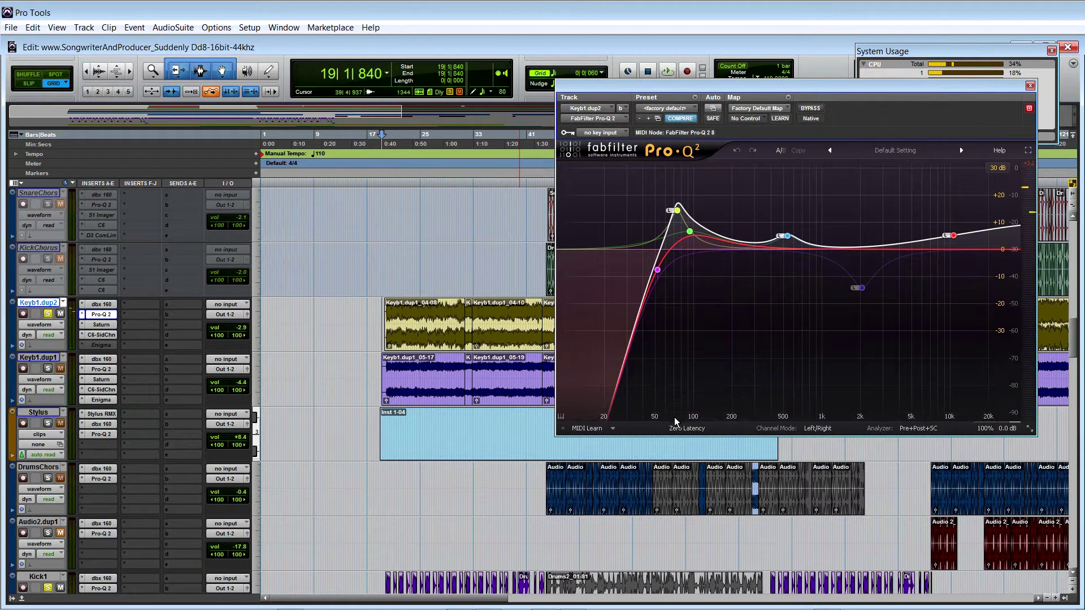
key("space")
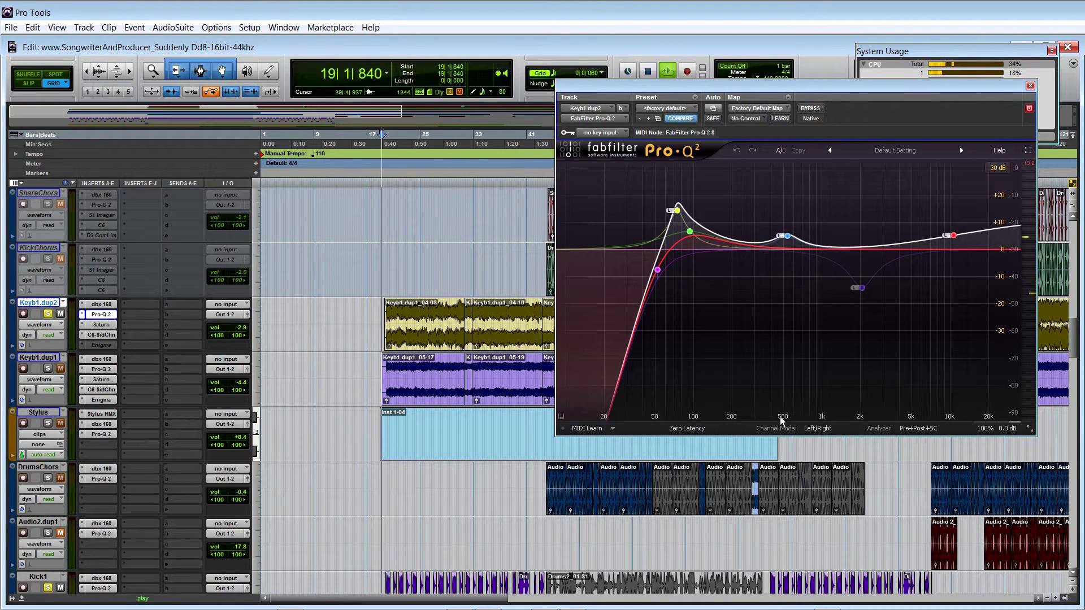
key("space")
Select Keyb1.dup2's first clip, play it repeatedly while watching the equalizer's analyzer, and stop.
left_click(433, 334)
key("space")
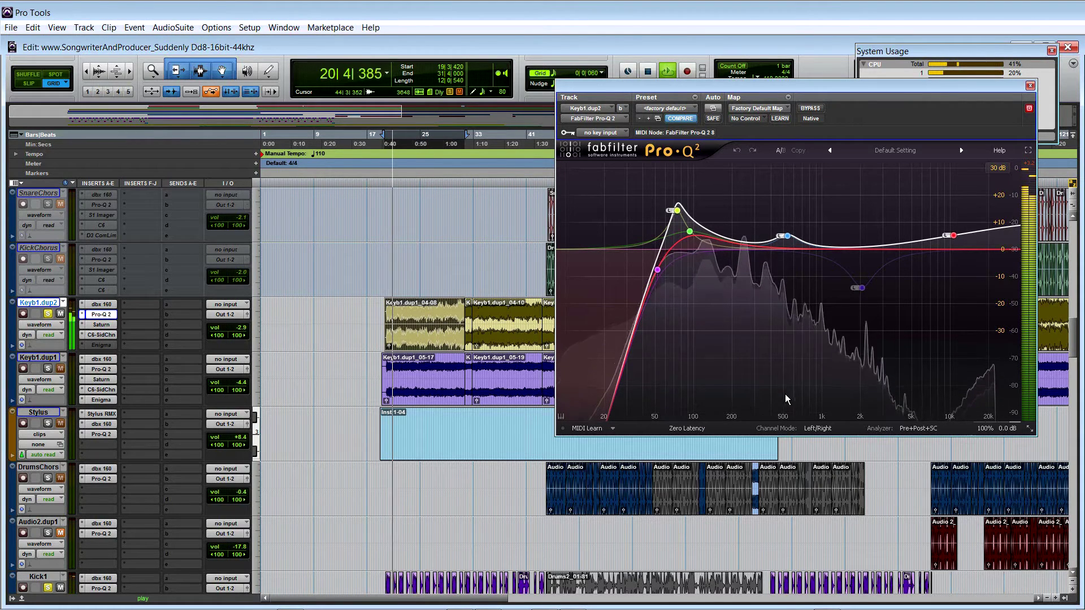
key("space")
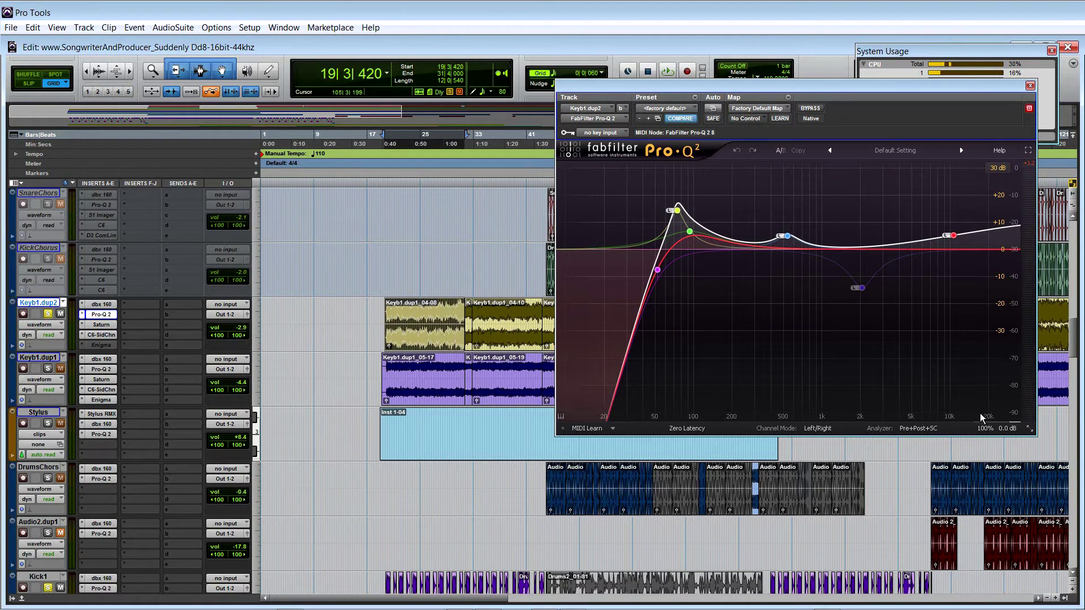
key("space")
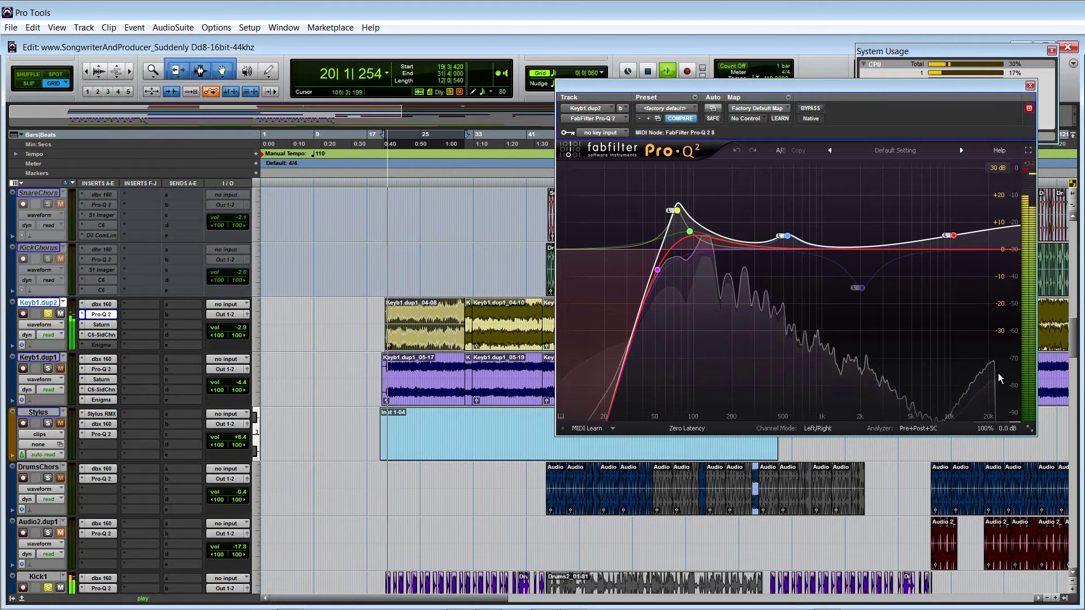
key("space")
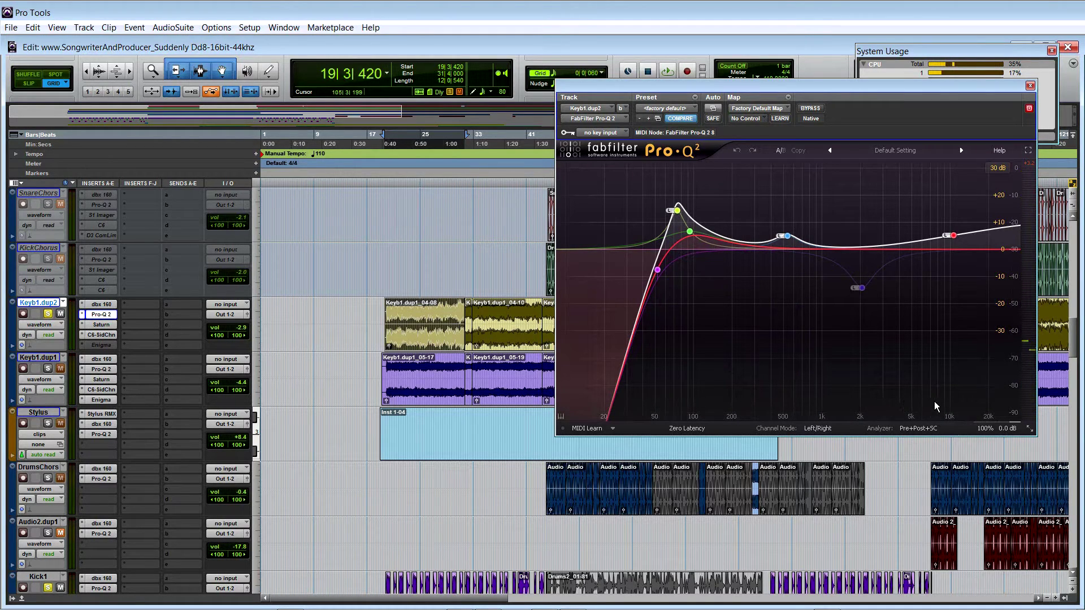
Inspect the high-frequency equalizer bands on Keyb1.dup2, then replay the selected clip briefly and stop.
mouse_move(956, 235)
mouse_move(867, 330)
mouse_move(830, 339)
key("space")
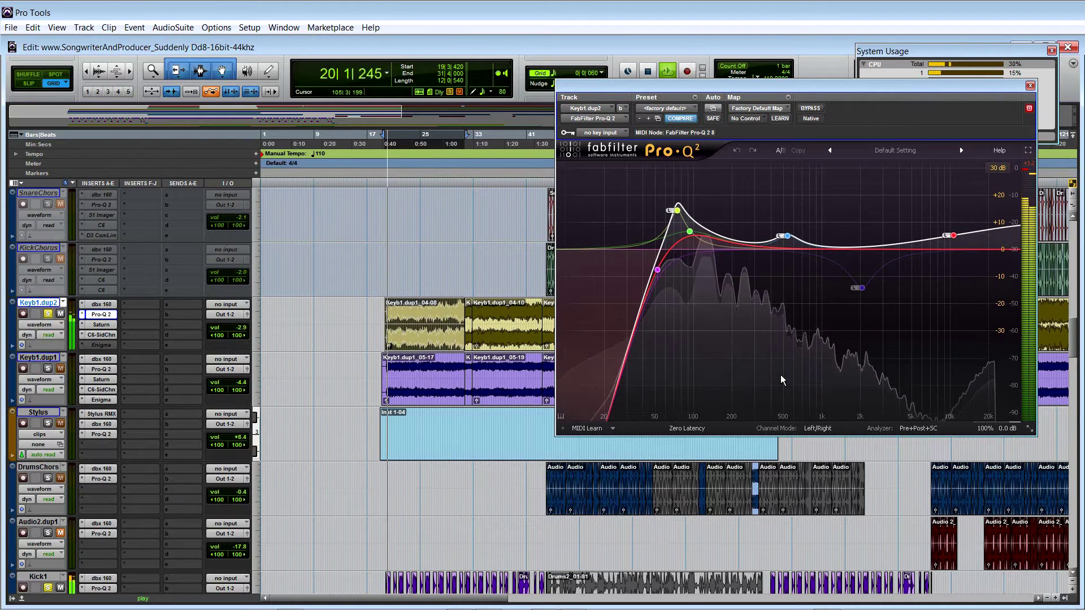
key("space")
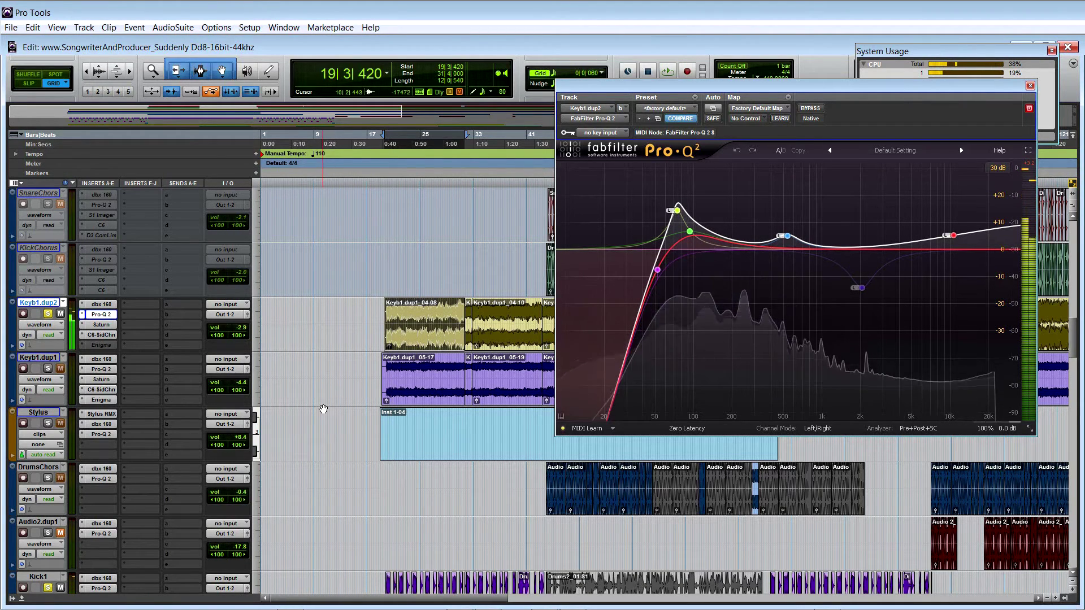
Switch the solo from Keyb1.dup2 to Keyb1.dup1, select its first clip, and play it with the soloed drums.
left_click(48, 368)
left_click(48, 314)
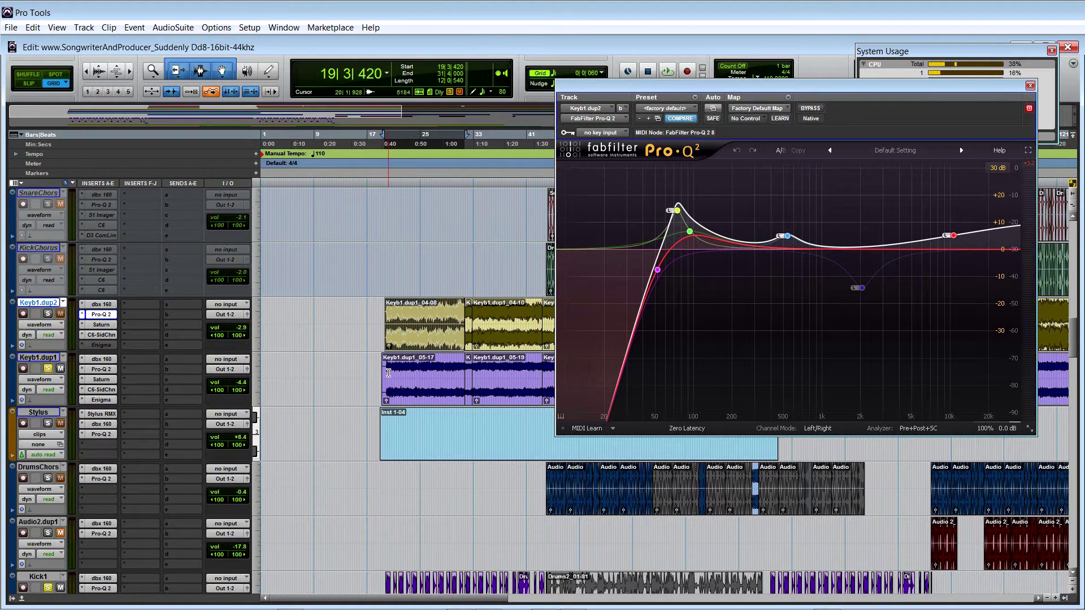
left_click(394, 392)
key("space")
scroll(395, 395, "down", 2)
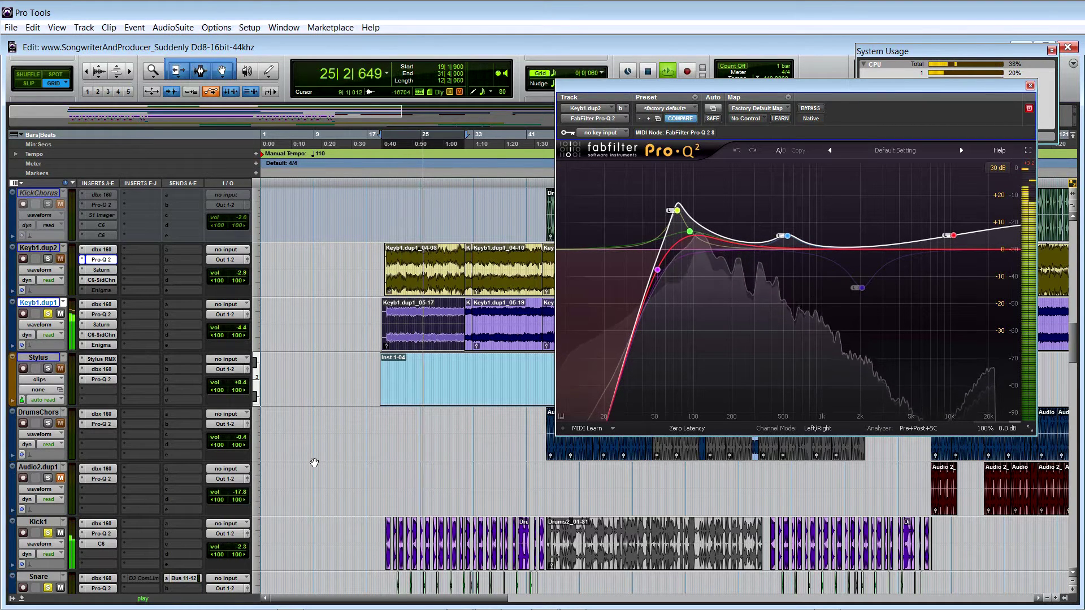
Compare Keyb1.dup2 and Keyb1.dup1 by alternating their solos during playback, opening the Pro-Q 2 equalizer on Keyb1.dup1.
key("space")
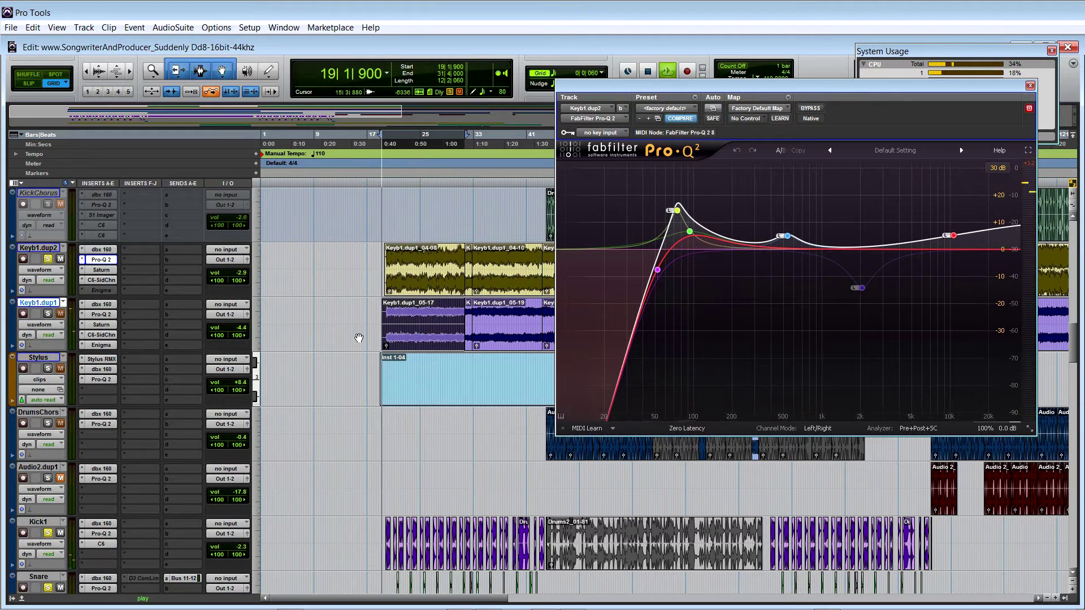
key("space")
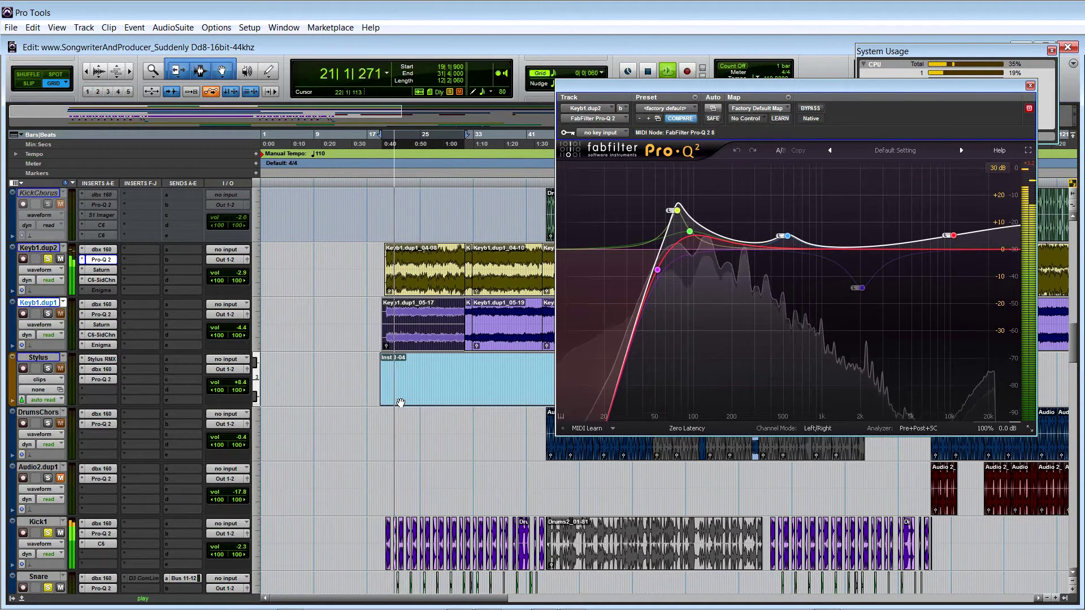
left_click(99, 314)
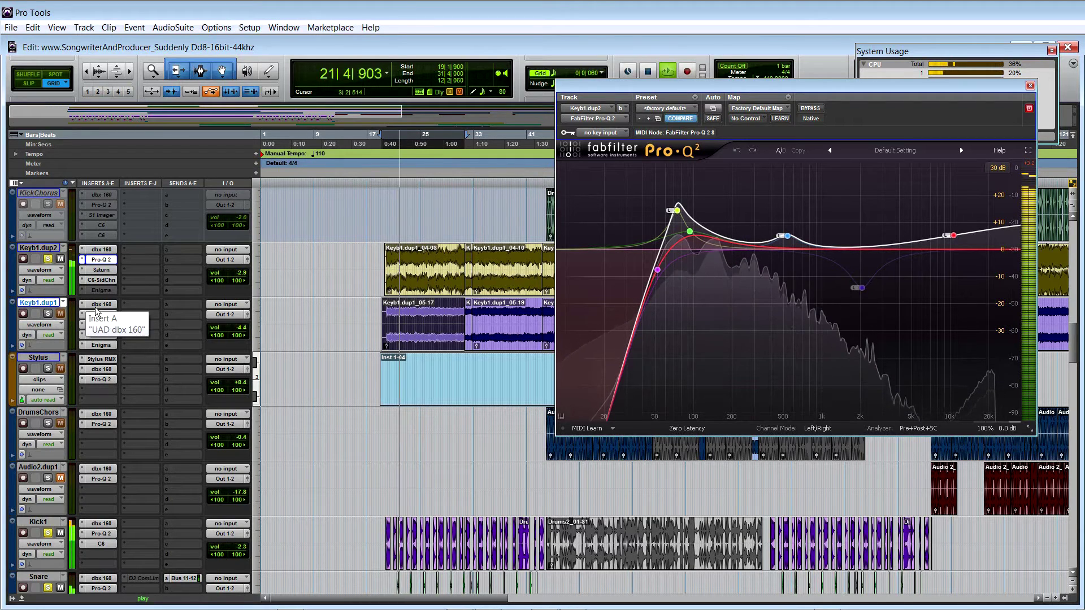
key("space")
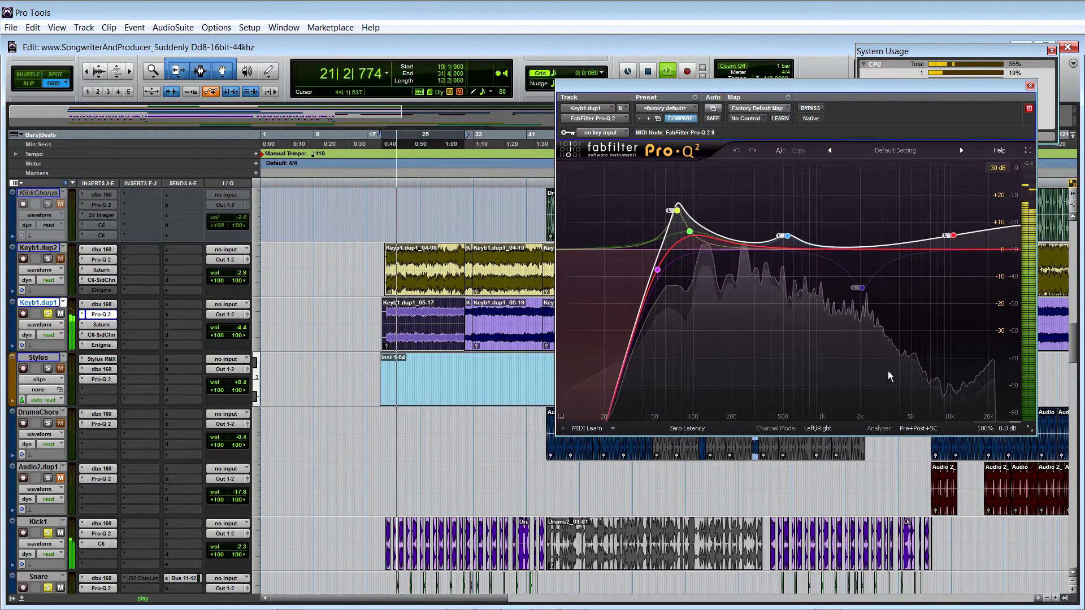
key("space")
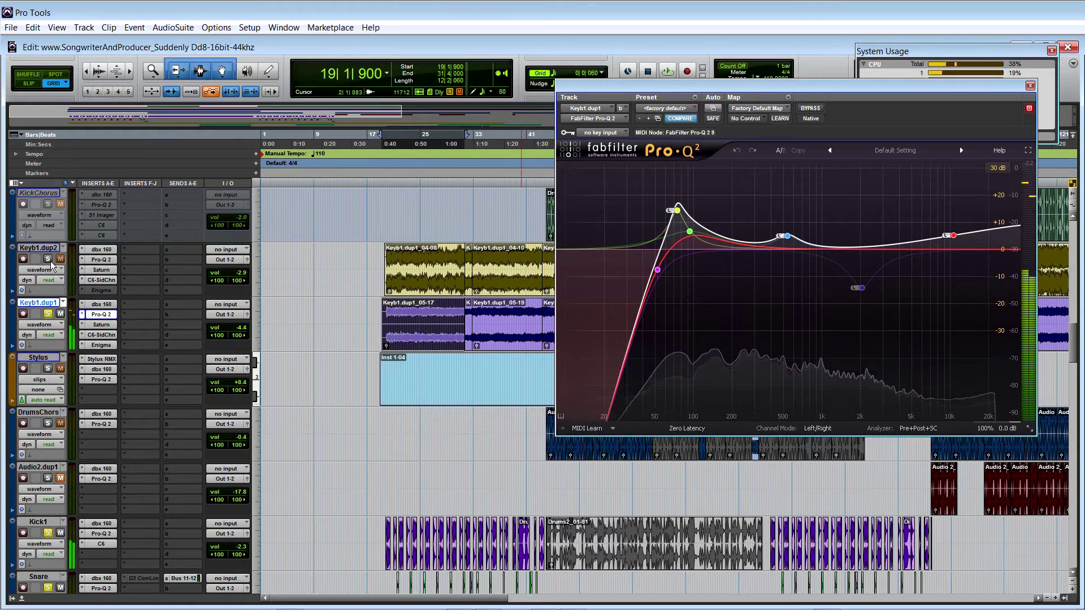
Play both soloed keyboard tracks with their Pro-Q 2 windows side by side, then close both equalizers and stop.
key("space")
left_click(101, 259)
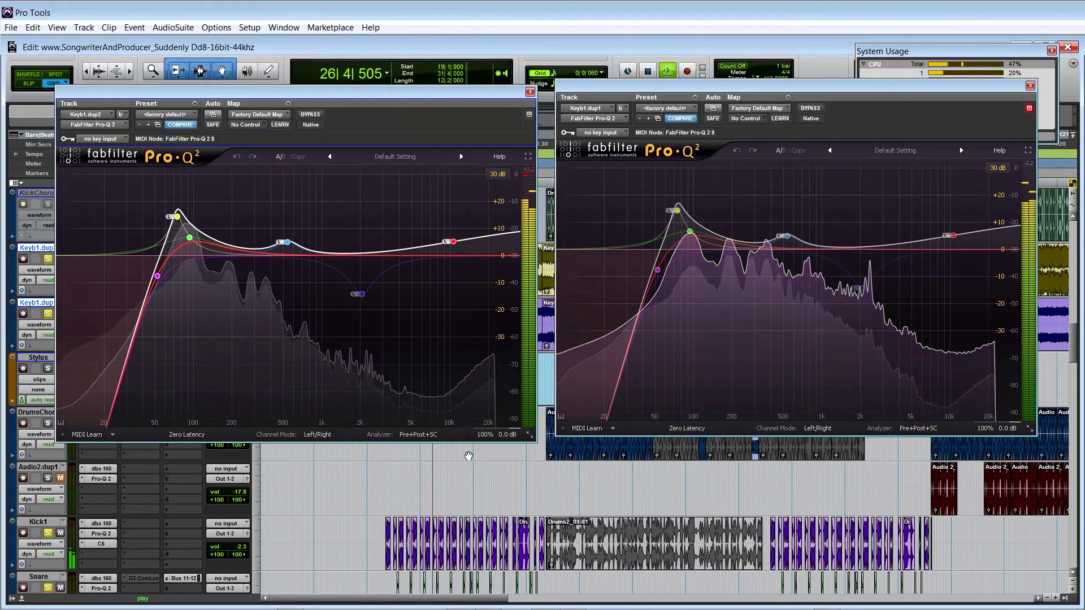
left_click(530, 93)
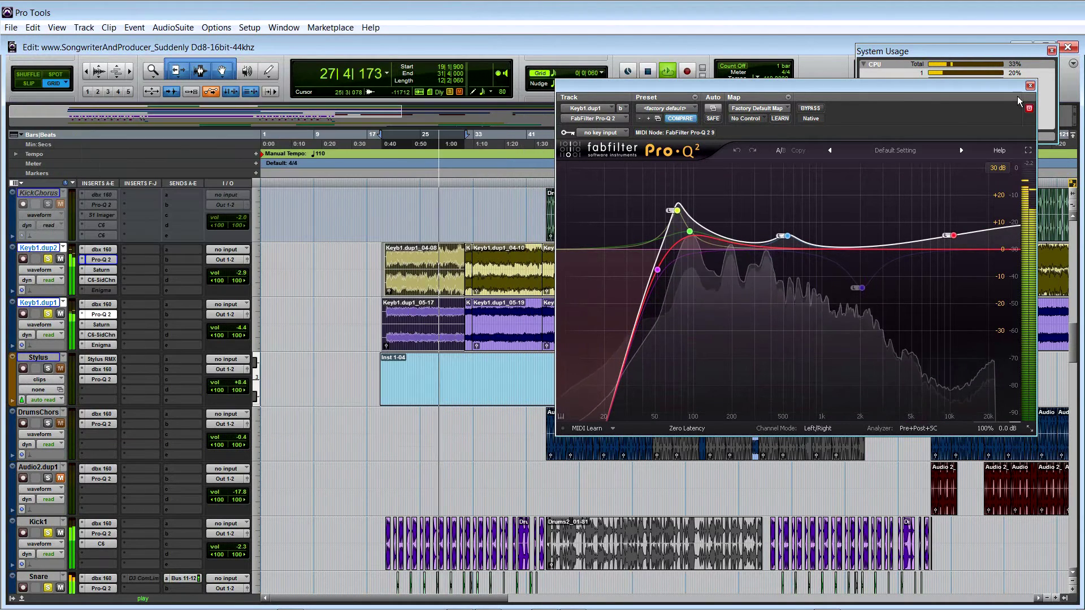
left_click(1030, 85)
key("space")
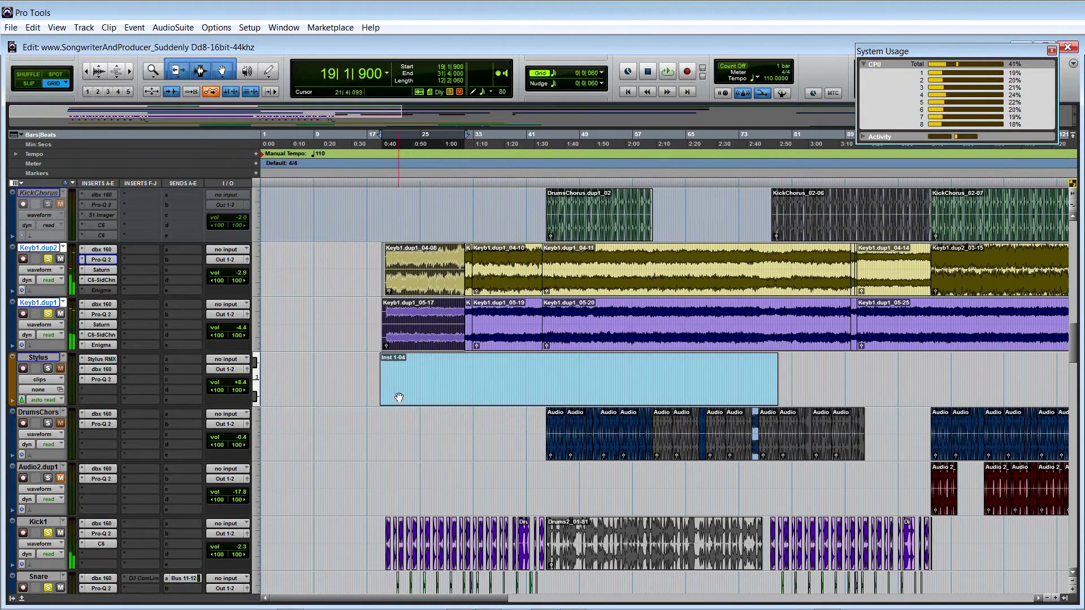
Open the Enigma plug-in on Keyb1.dup1 and bypass it along with the track's other inserts.
left_click(104, 345)
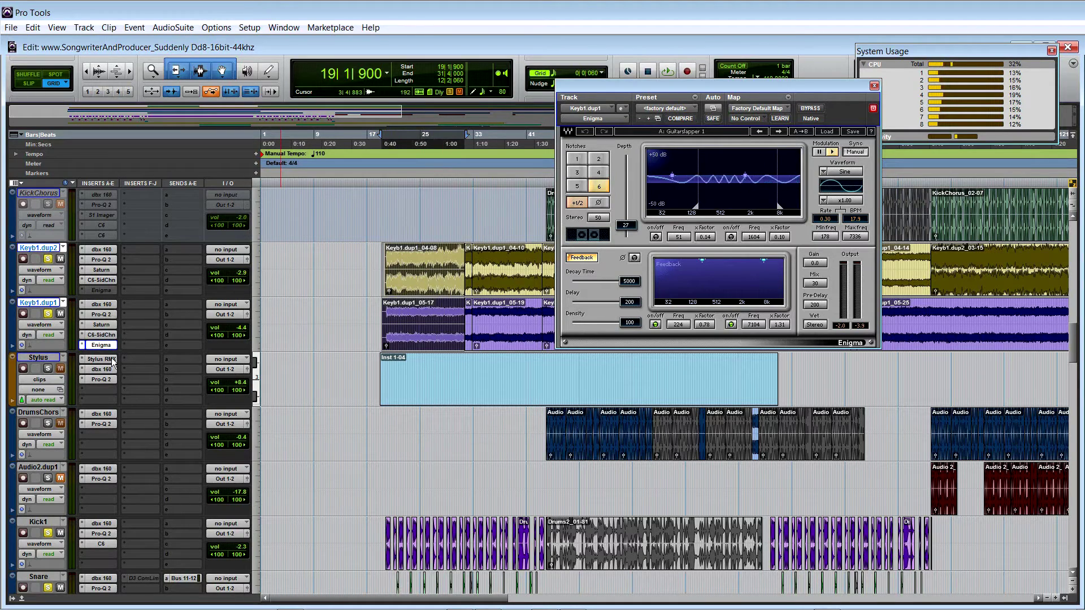
left_click(98, 345, "ctrl")
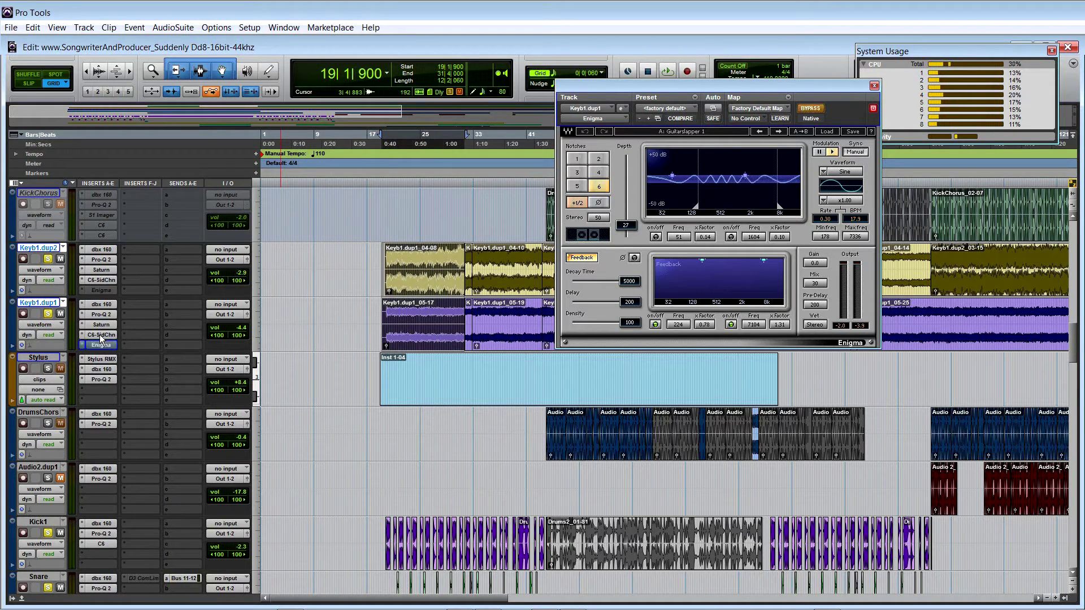
left_click(101, 305, "ctrl")
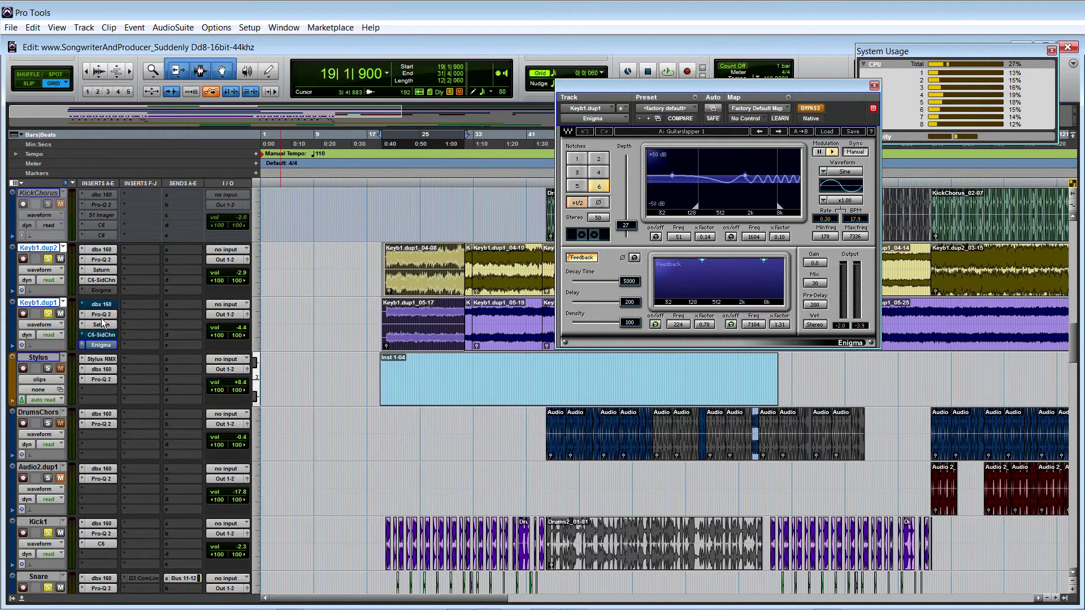
Play Keyb1.dup1 with its inserts bypassed, raise its volume to +12.0 dB during playback, and stop.
key("space")
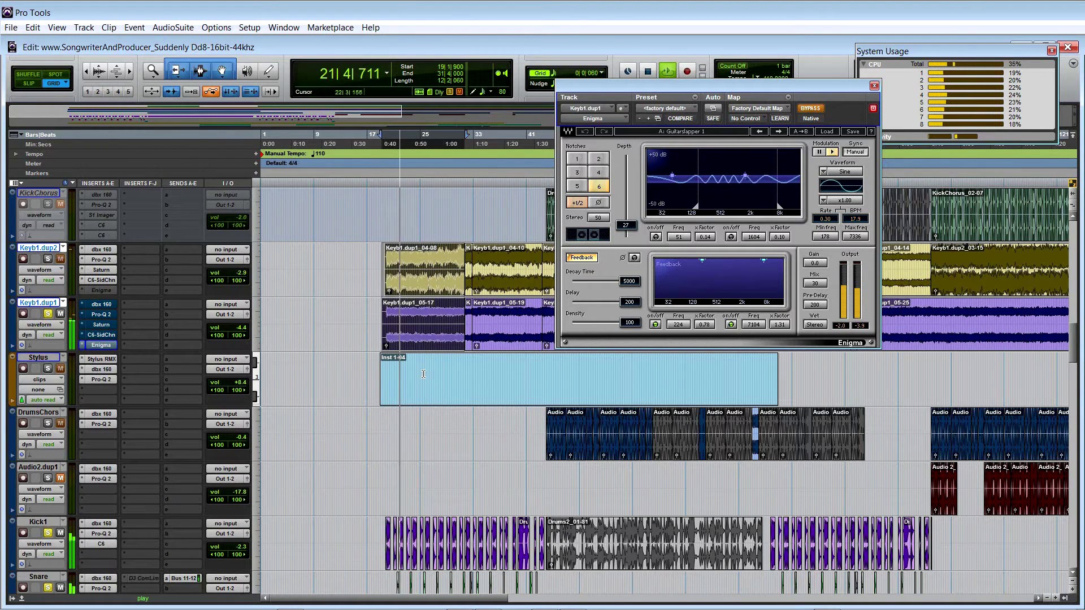
left_click_drag(229, 328, 231, 311)
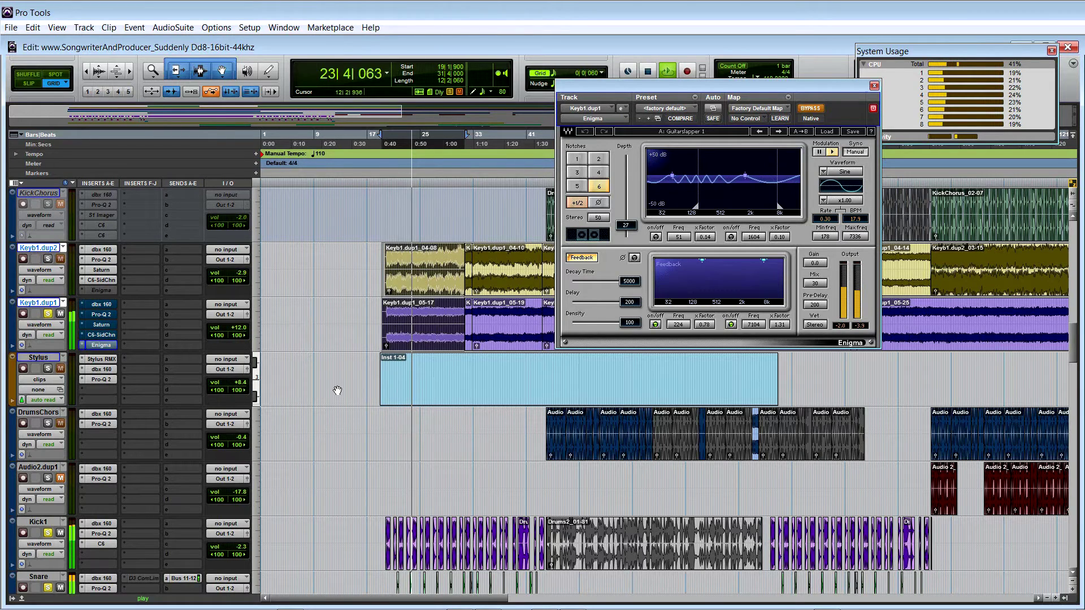
key("space")
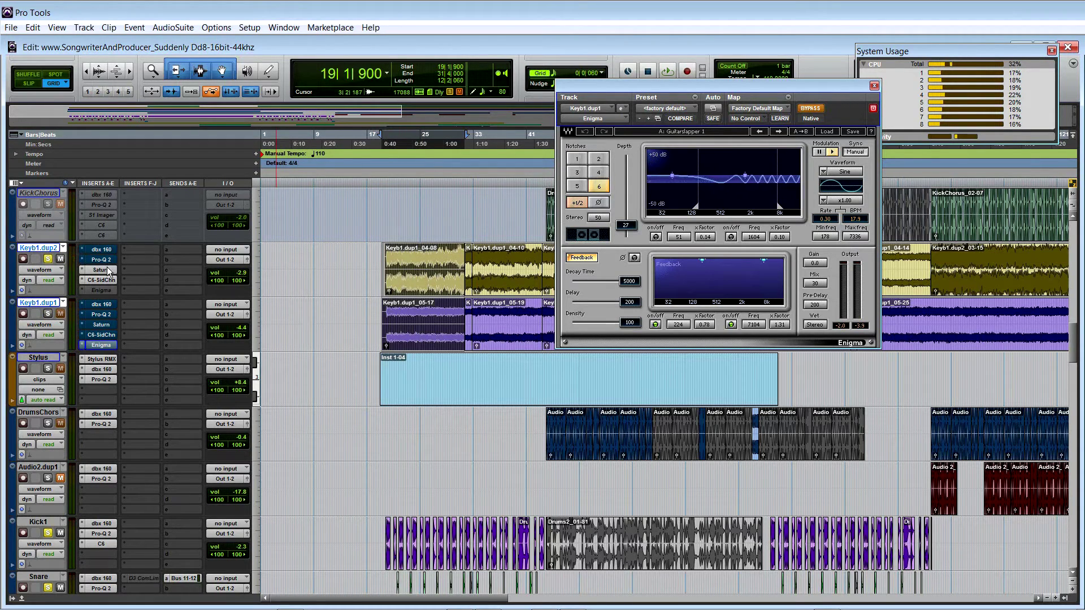
Play Keyb1.dup2 soloed with its inserts bypassed, raise its volume to +6.6 dB during playback, and stop.
key("space")
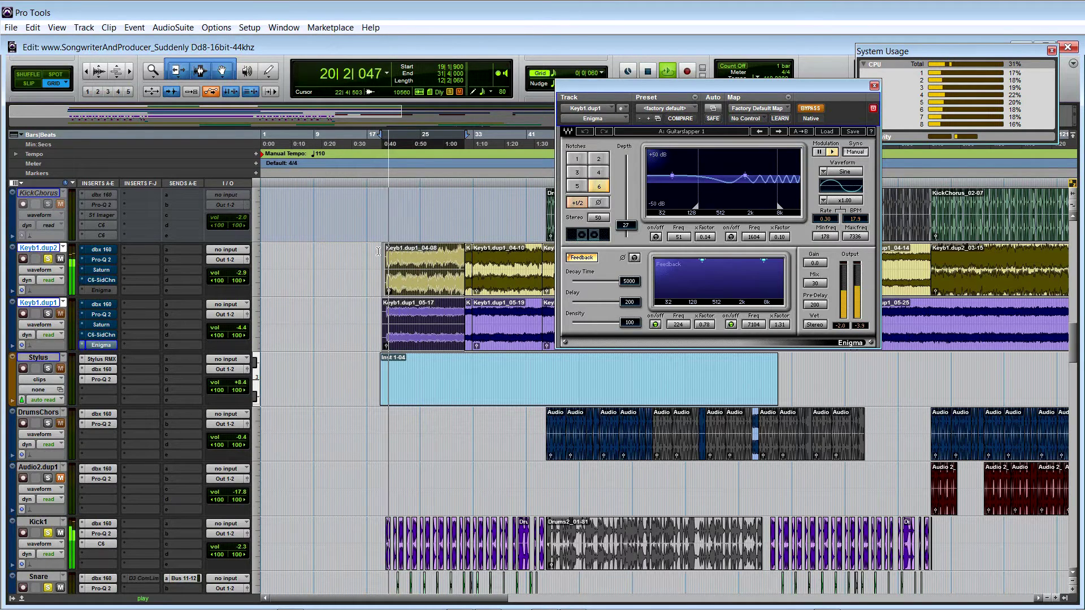
left_click(226, 270)
left_click_drag(228, 270, 227, 262)
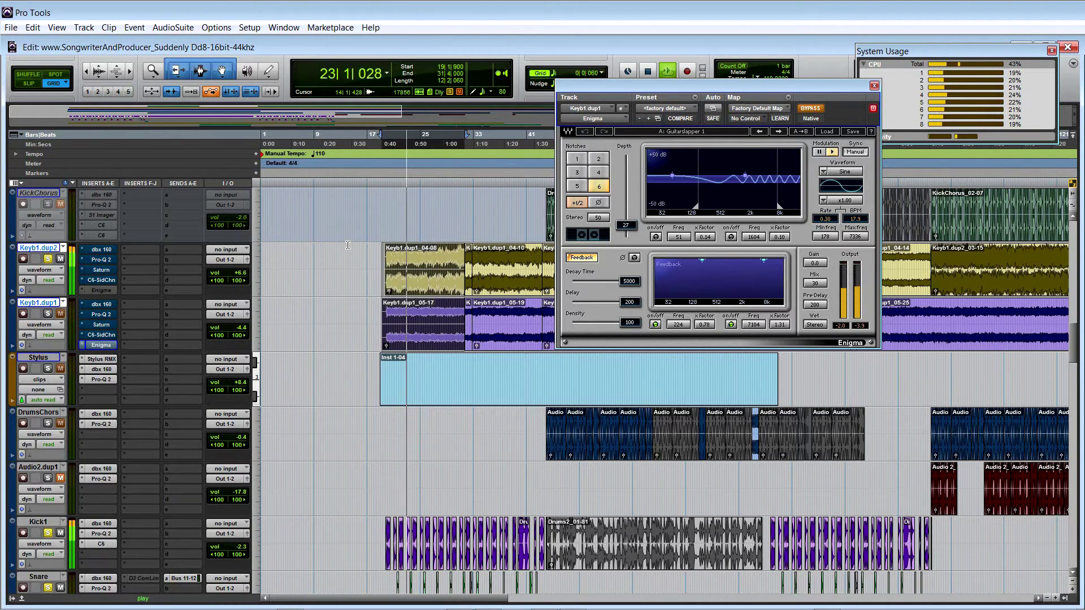
key("space")
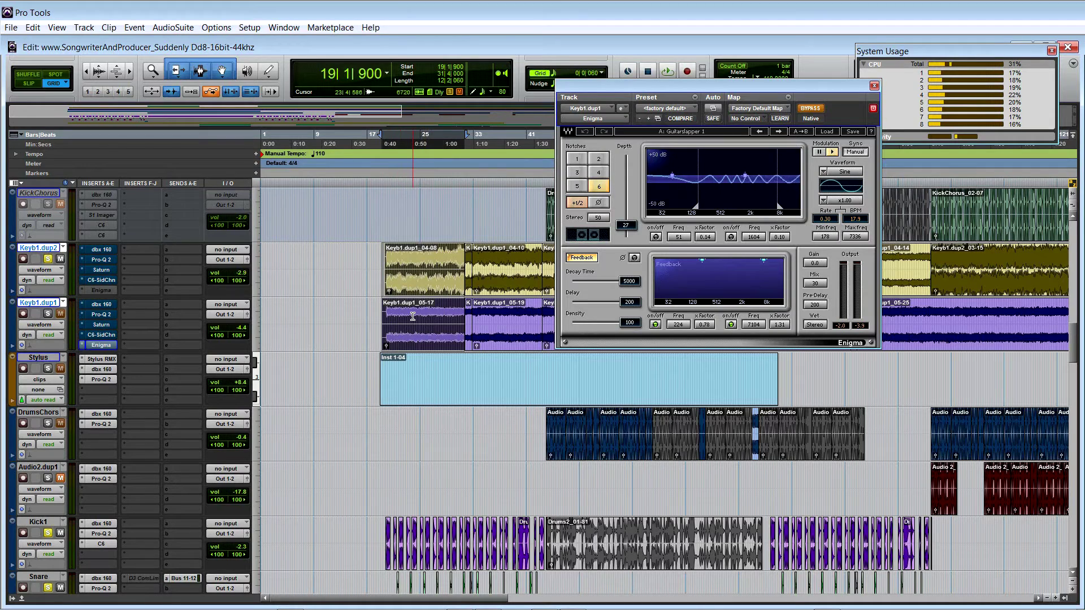
Place the edit cursor at bar 24 on Keyb1.dup1 and re-enable Keyb1.dup2's dbx 160, Pro-Q 2, Saturn and C6-SidChn inserts.
left_click(387, 347)
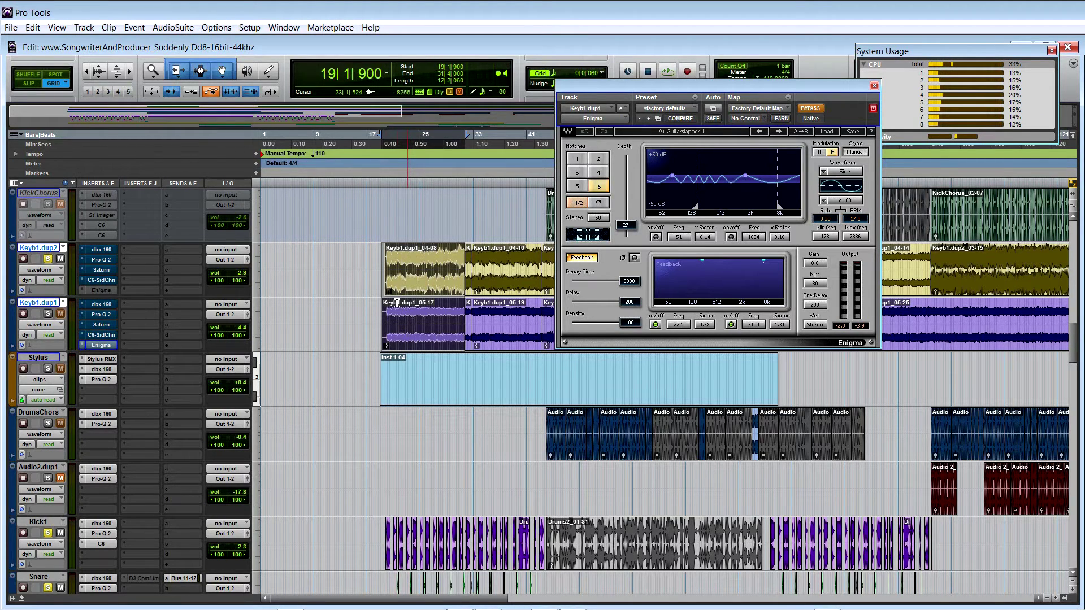
left_click(415, 310)
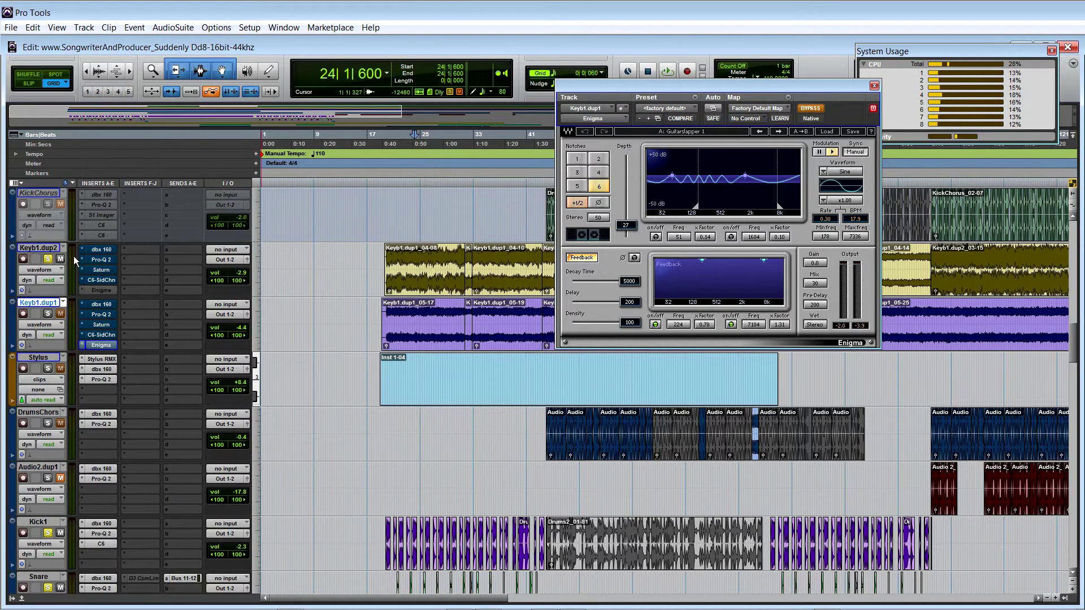
left_click(104, 251, "ctrl")
left_click(104, 260, "ctrl")
left_click(106, 271, "ctrl")
left_click(107, 280, "ctrl")
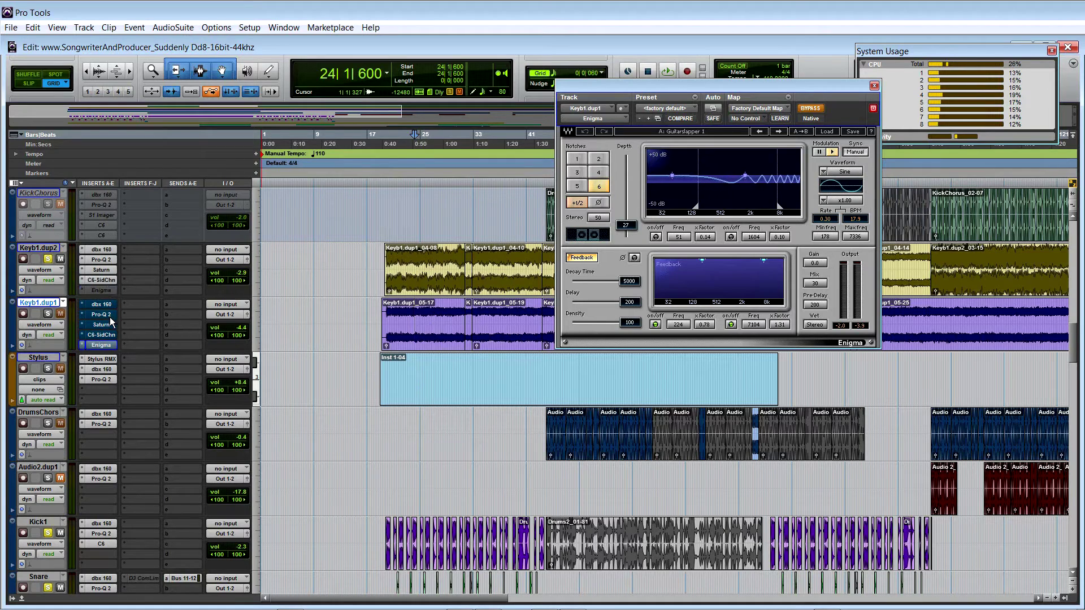
Re-enable the bypassed dbx 160, Pro-Q 2, Saturn, C6-SidChn and Enigma inserts on Keyb1.dup1.
left_click(105, 305, "ctrl")
left_click(105, 315, "ctrl")
left_click(106, 325, "ctrl")
left_click(108, 335, "ctrl")
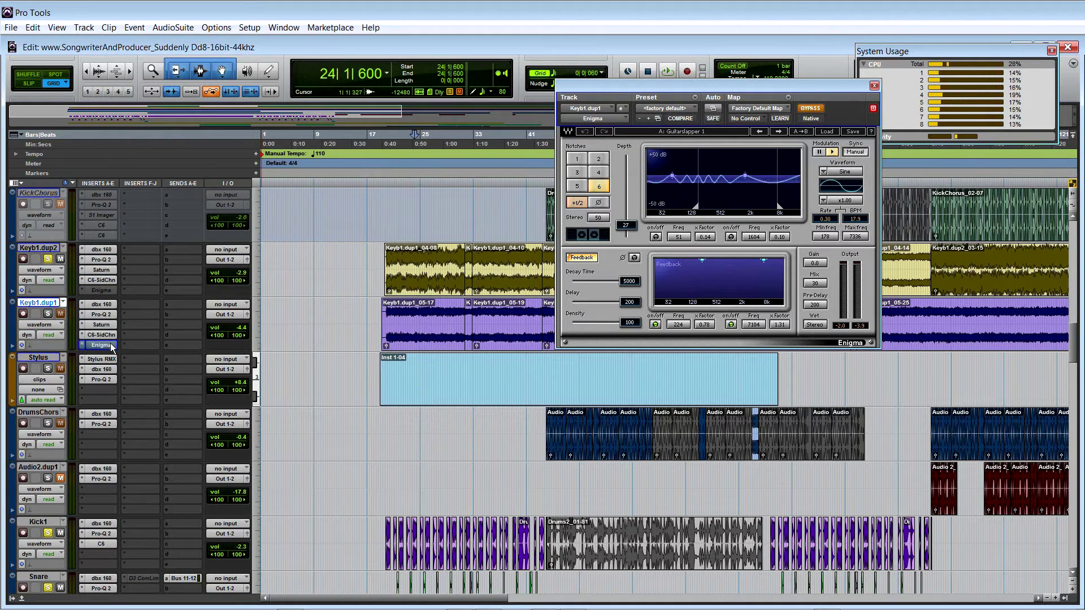
left_click(107, 345, "ctrl")
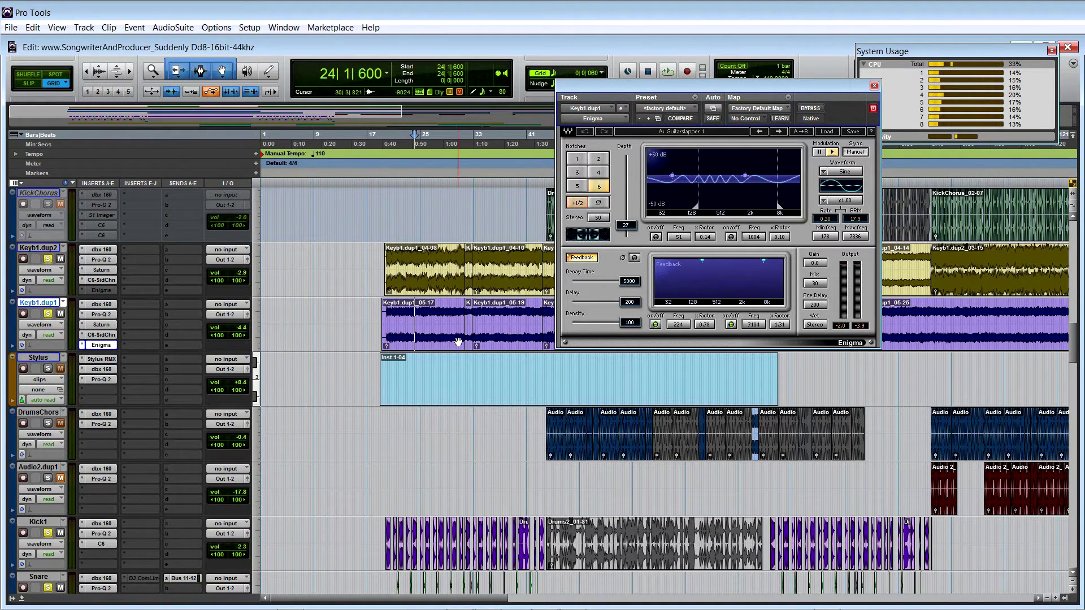
Play soloed Keyb1.dup1 from bar 24, restart from bar 19, and look over the kick, snare and tom tracks below.
key("space")
key("space")
left_click(383, 364)
key("space")
scroll(365, 365, "down", 5)
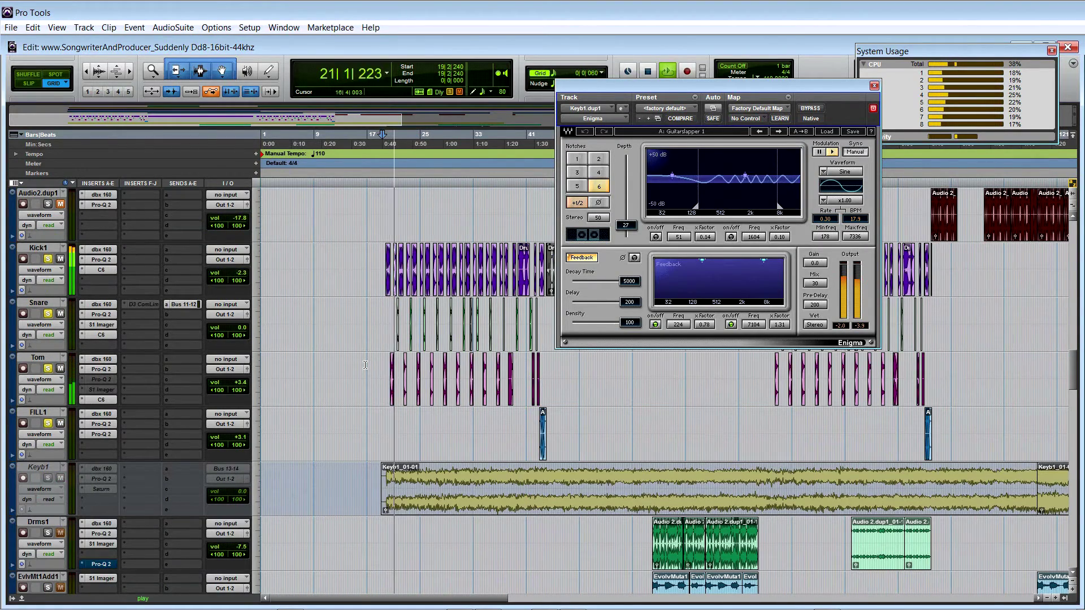
Look over the vocal, keyboard and synth tracks during playback, close the Enigma plug-in window, and stop playback.
scroll(365, 365, "down", 10)
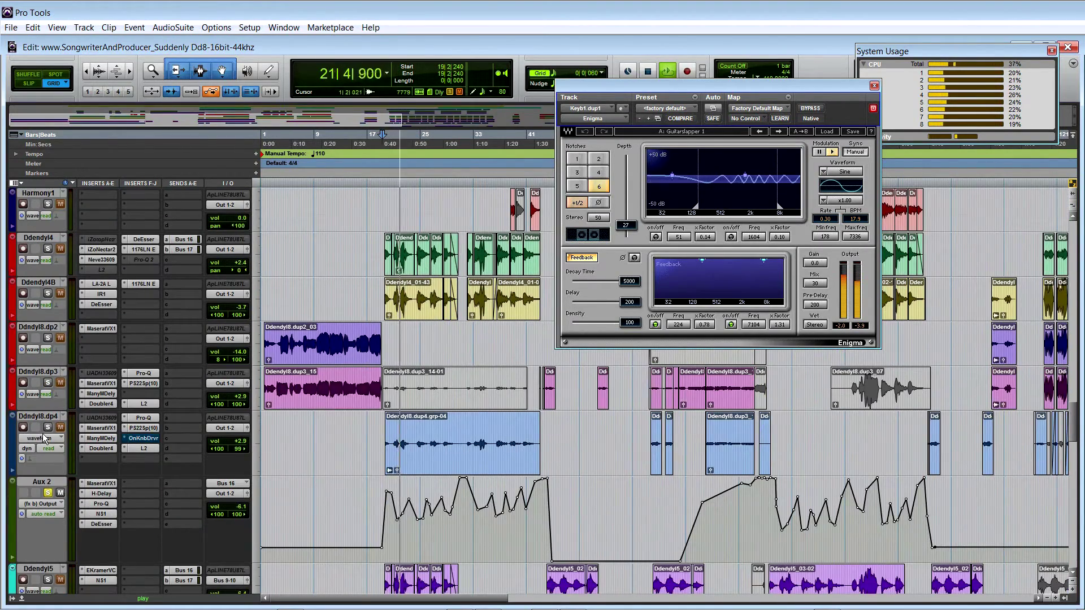
scroll(357, 388, "up", 7)
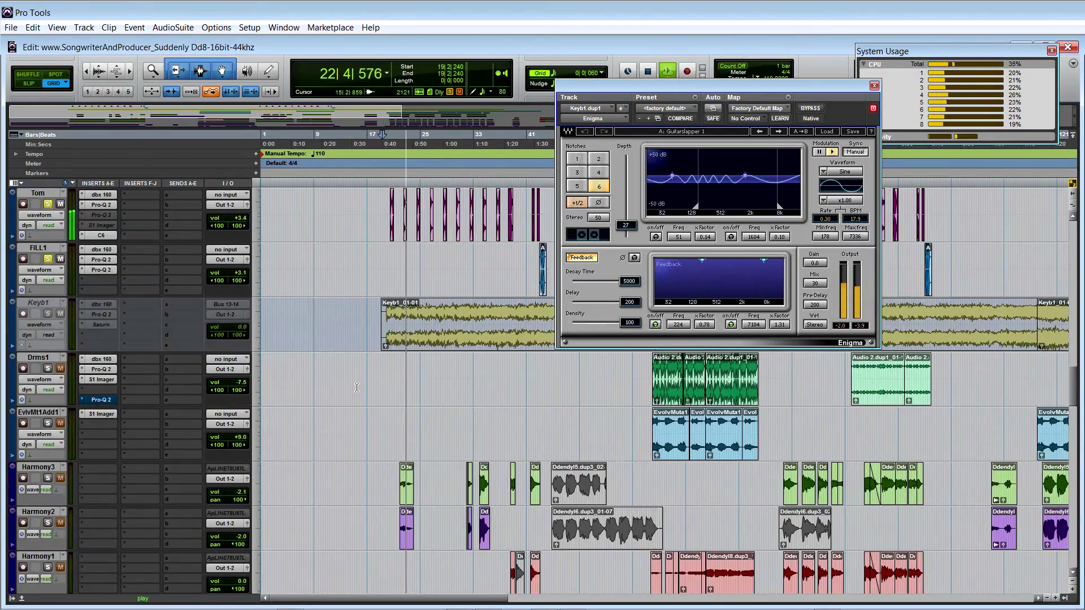
scroll(356, 387, "up", 4)
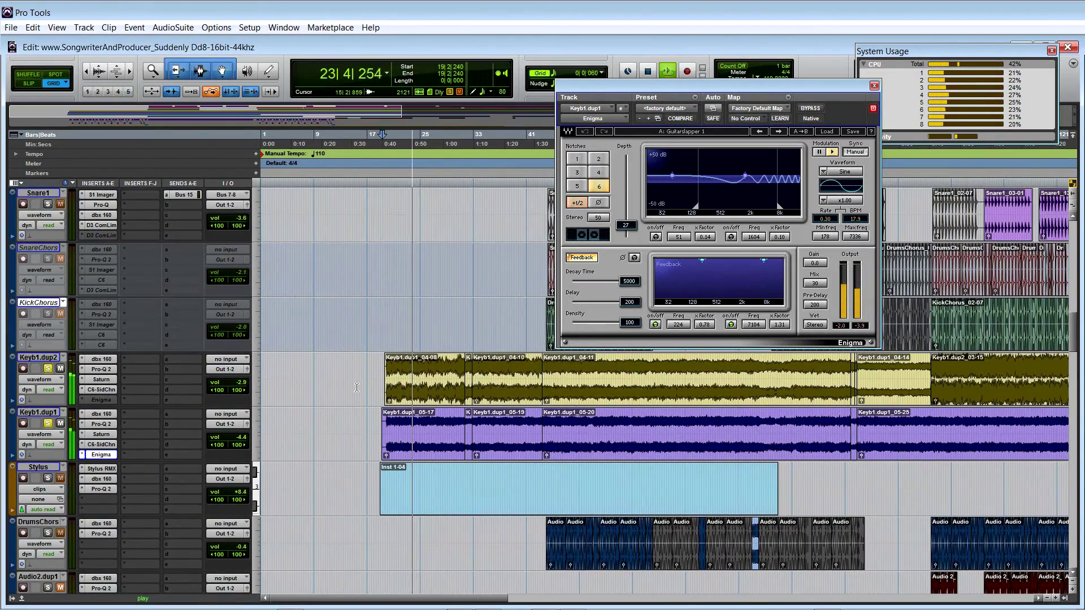
scroll(356, 388, "up", 3)
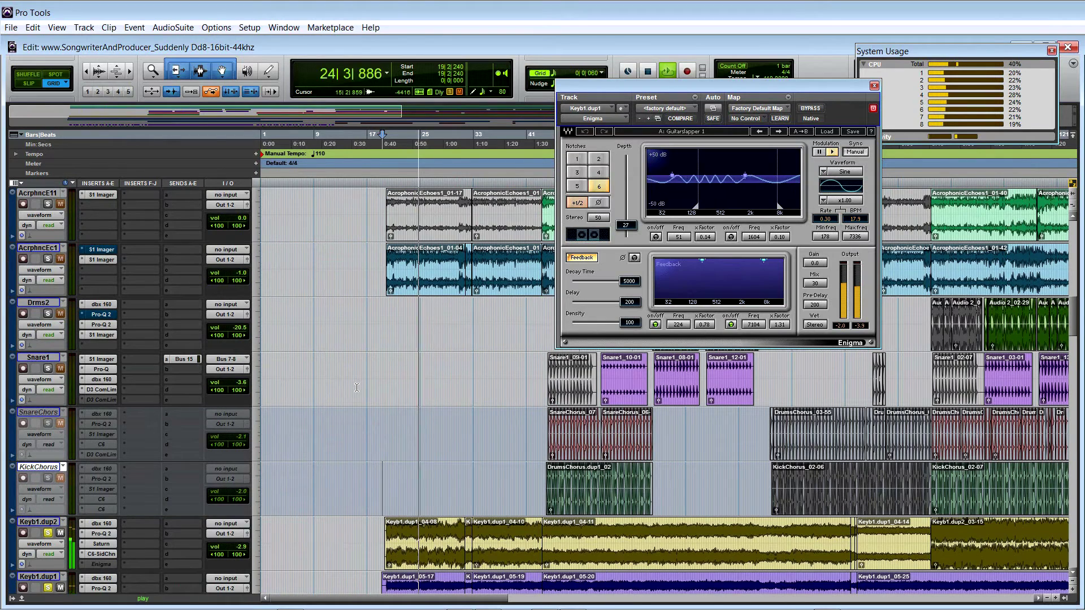
left_click(874, 86)
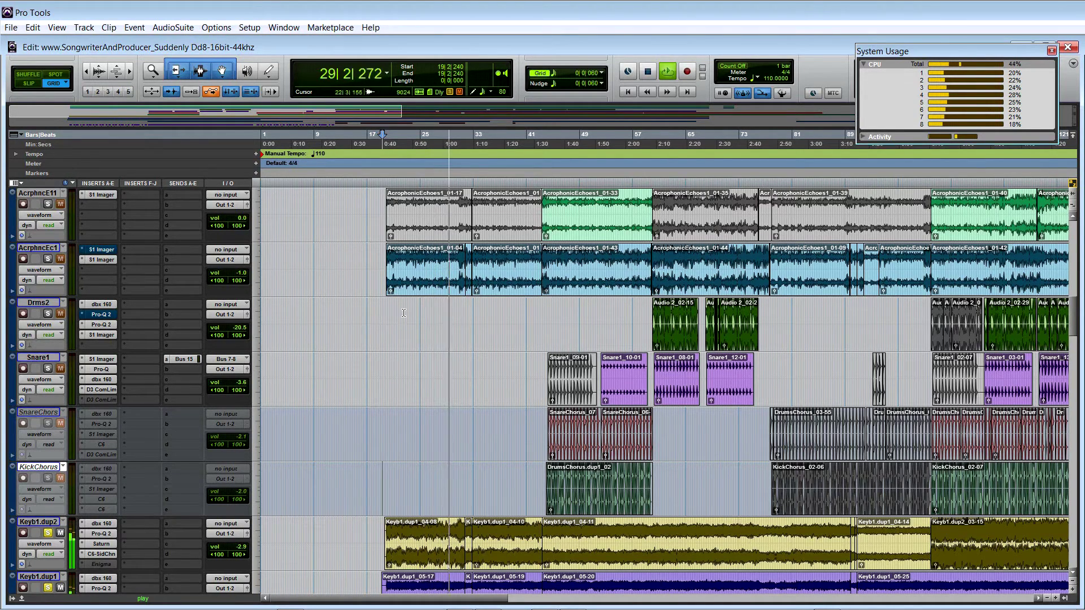
key("space")
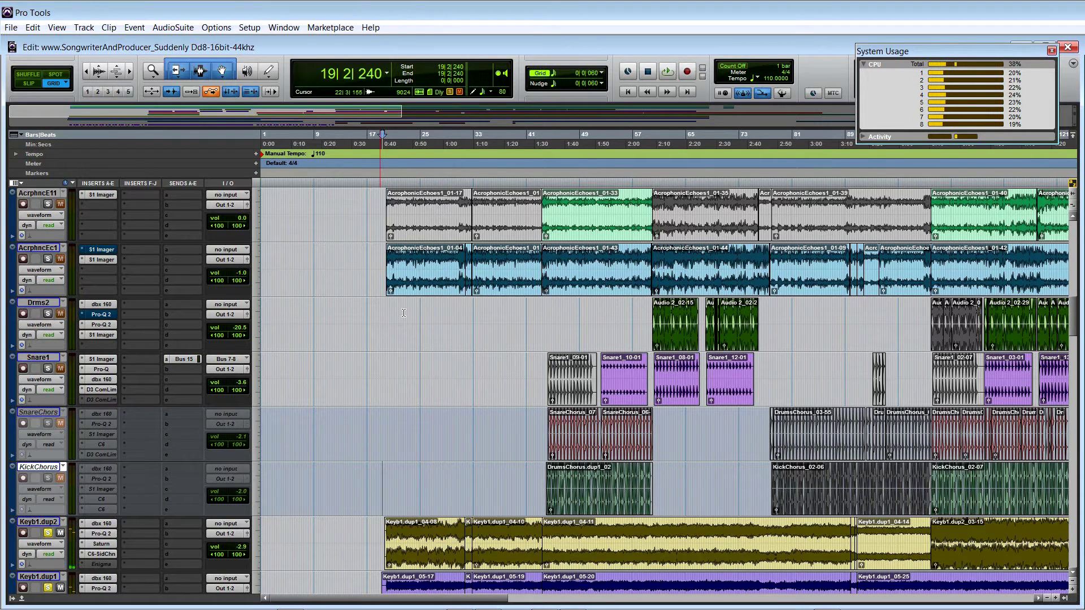
Solo AcrphncEc1 along with the already soloed tracks and place the edit cursor near the end of bar 19.
scroll(404, 313, "down", 3)
left_click(418, 423)
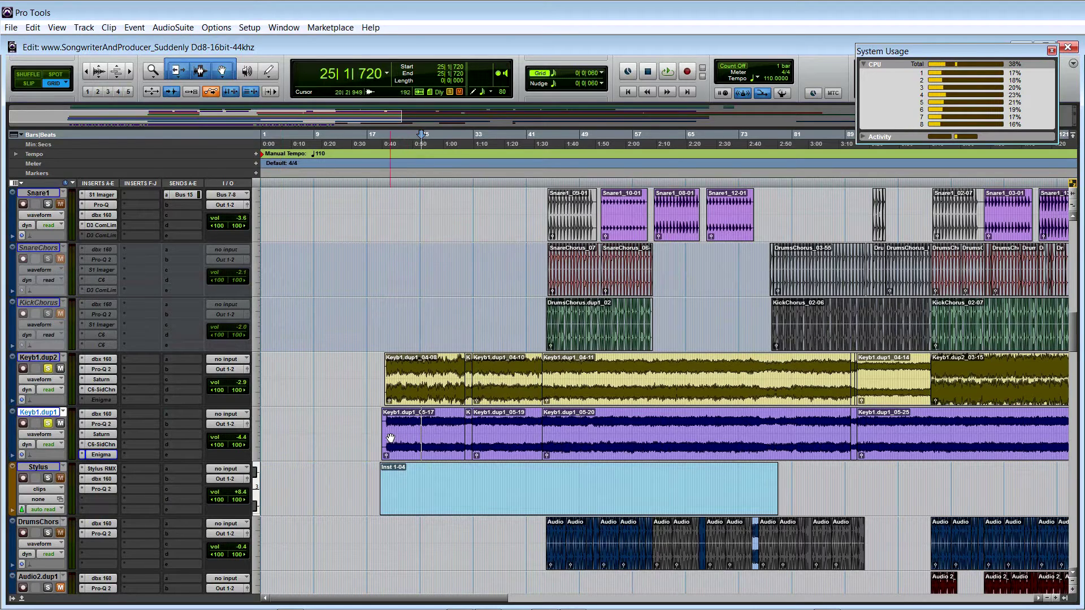
left_click(387, 339)
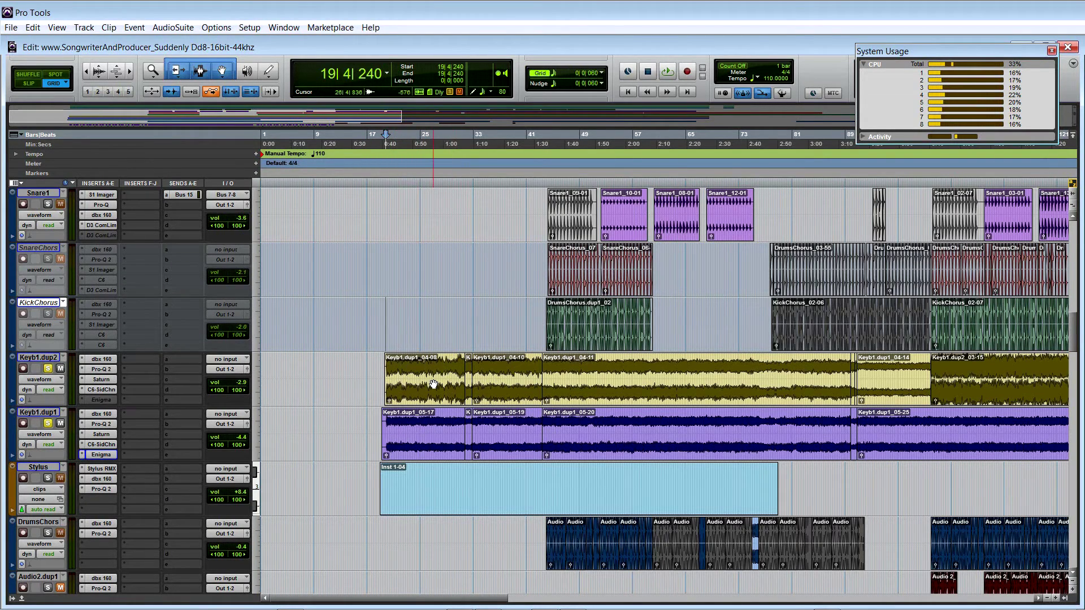
scroll(417, 394, "up", 3)
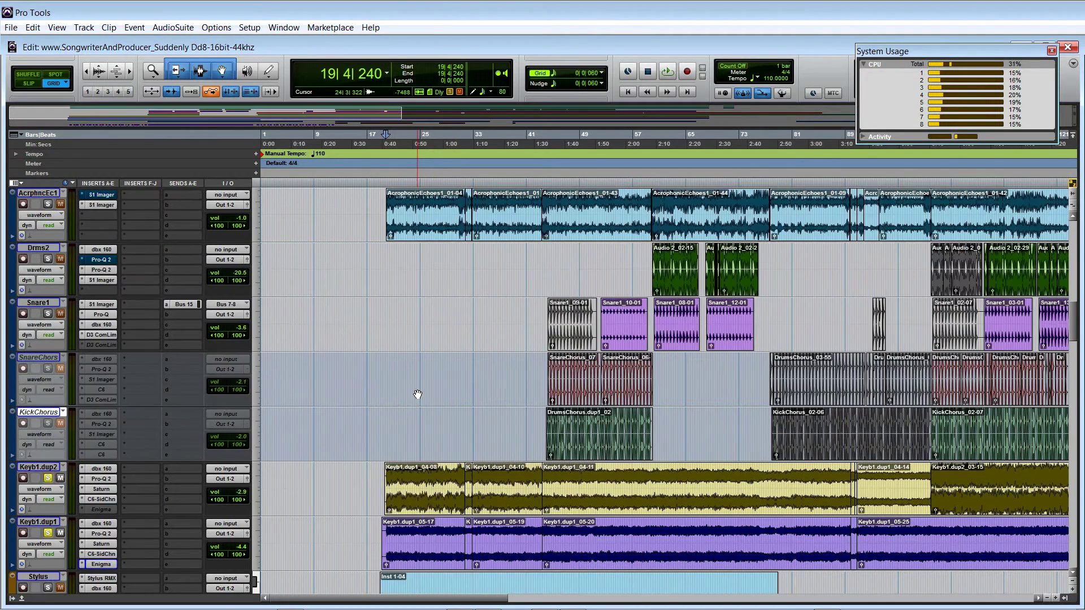
scroll(418, 394, "up", 1)
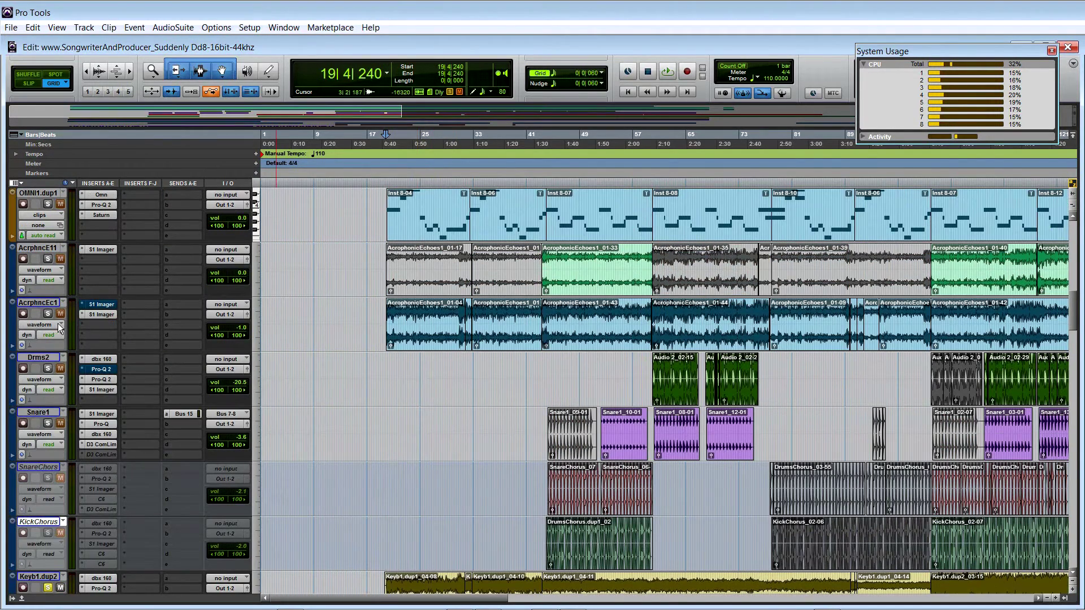
left_click(394, 366)
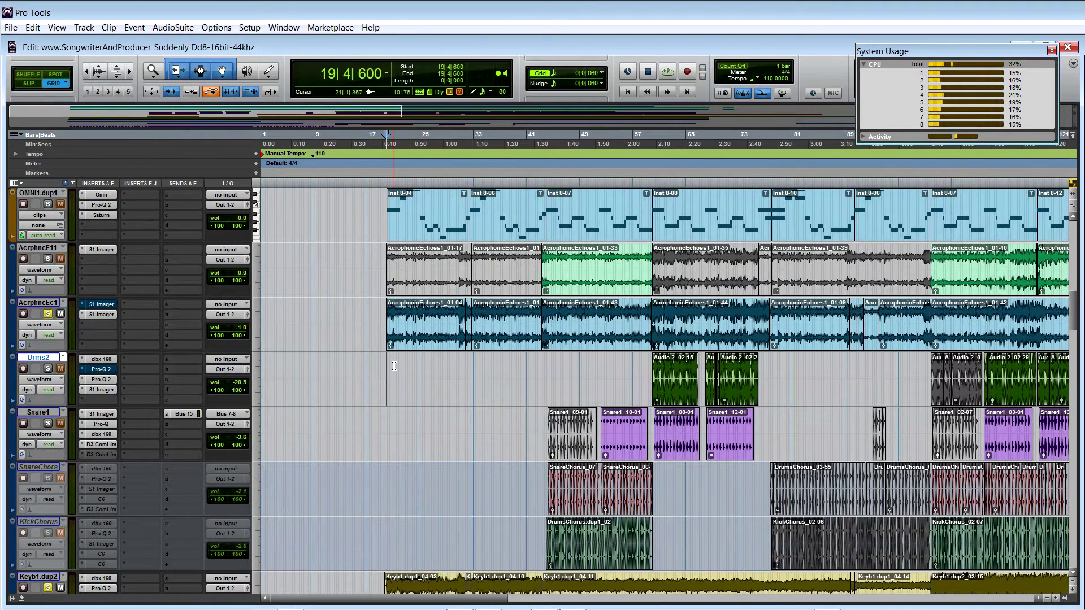
Play the soloed AcrphncEc1, Keyb1.dup1, Keyb1.dup2 and drum tracks from bar 19 and stop.
scroll(394, 366, "down", 5)
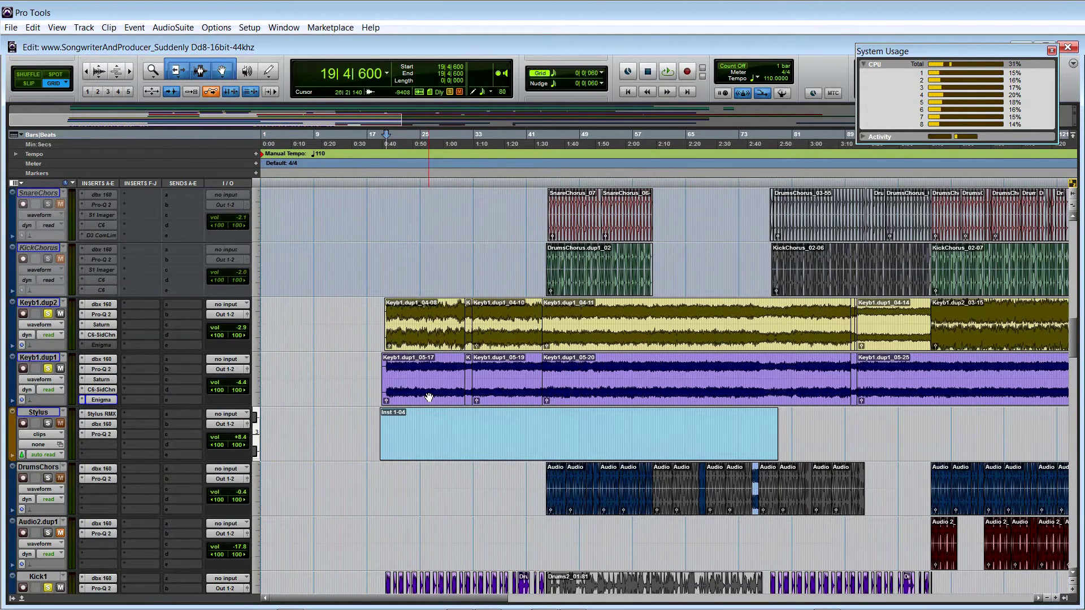
key("space")
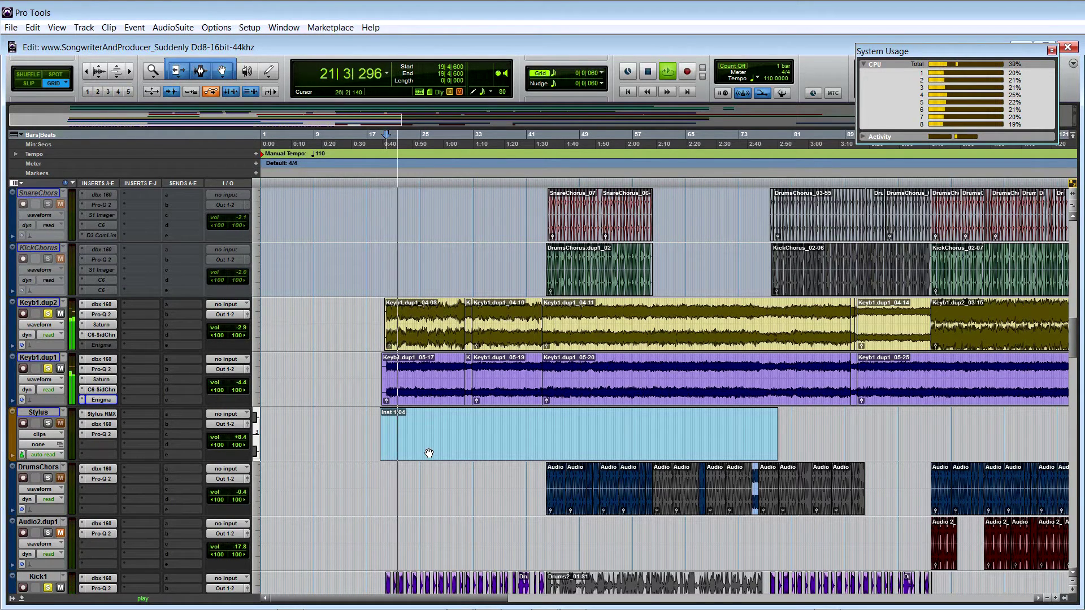
key("space")
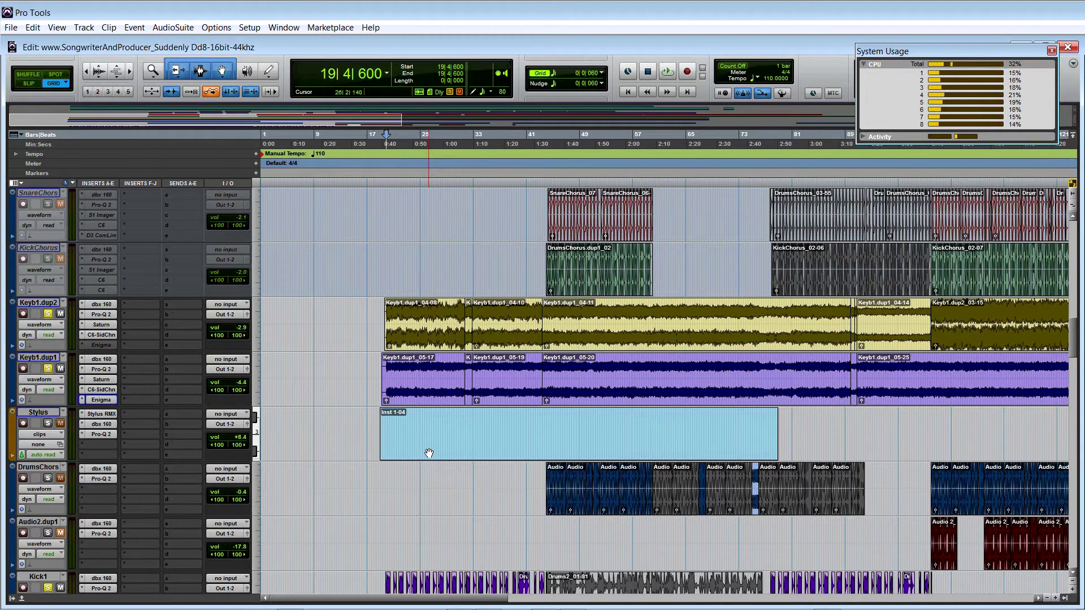
Replay the soloed tracks from bar 19 while viewing AcrphncEc1 and the keyboard tracks, and stop.
key("space")
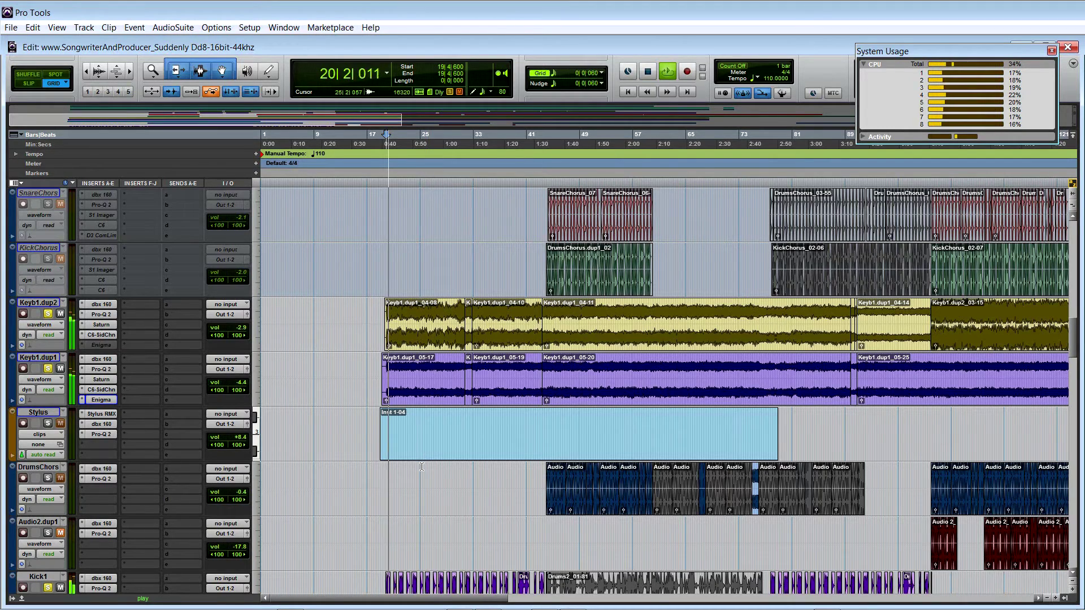
scroll(425, 460, "up", 5)
scroll(421, 467, "up", 1)
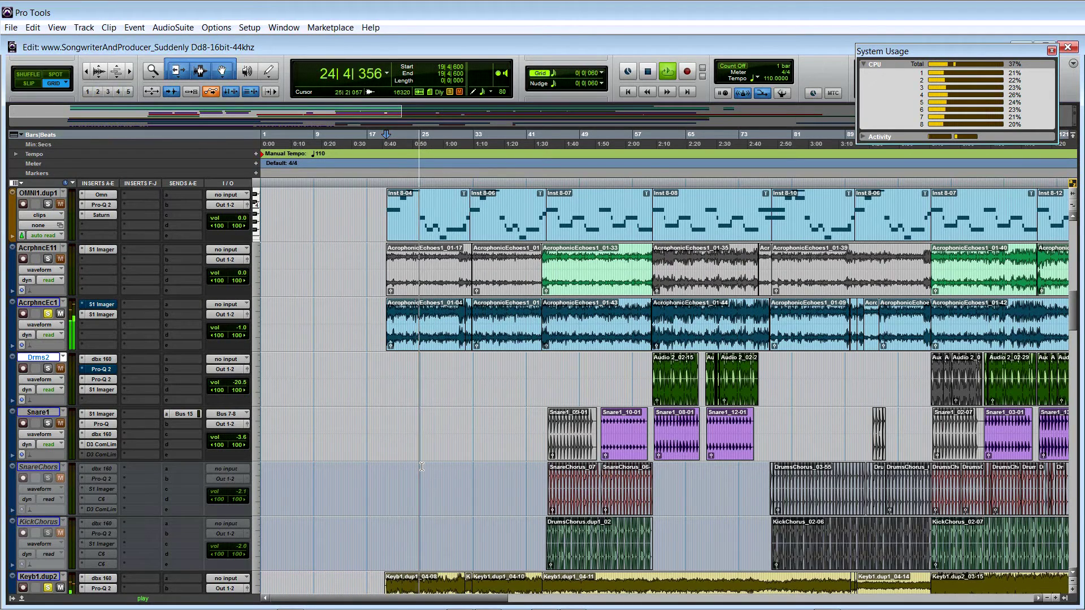
scroll(422, 466, "down", 3)
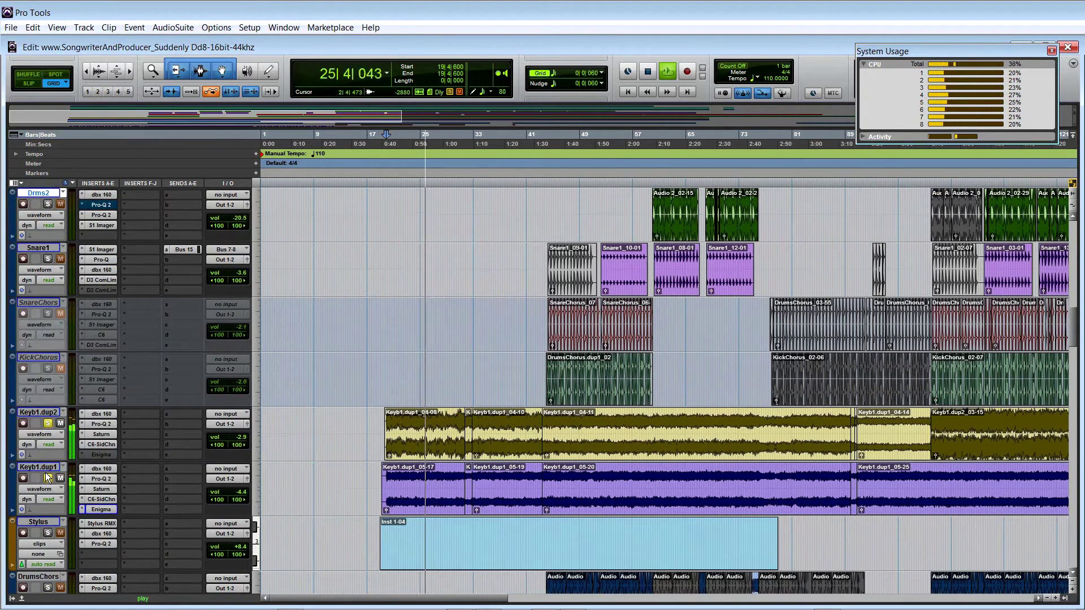
key("space")
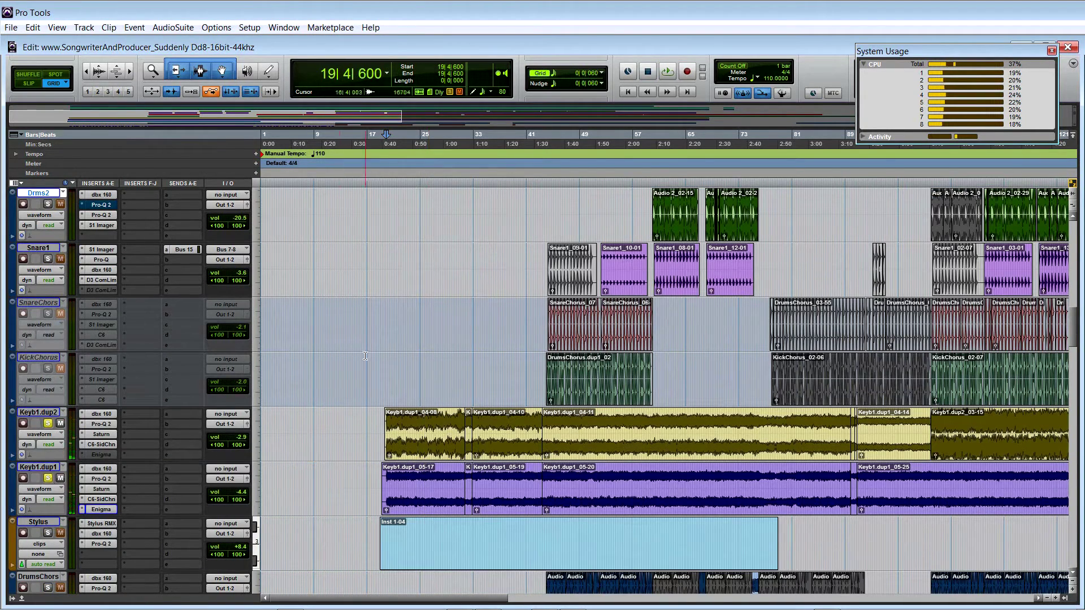
Play from bar 24 with Keyb1.dup1 unsoloed, switch its solo on and off to compare, and stop.
left_click(419, 375)
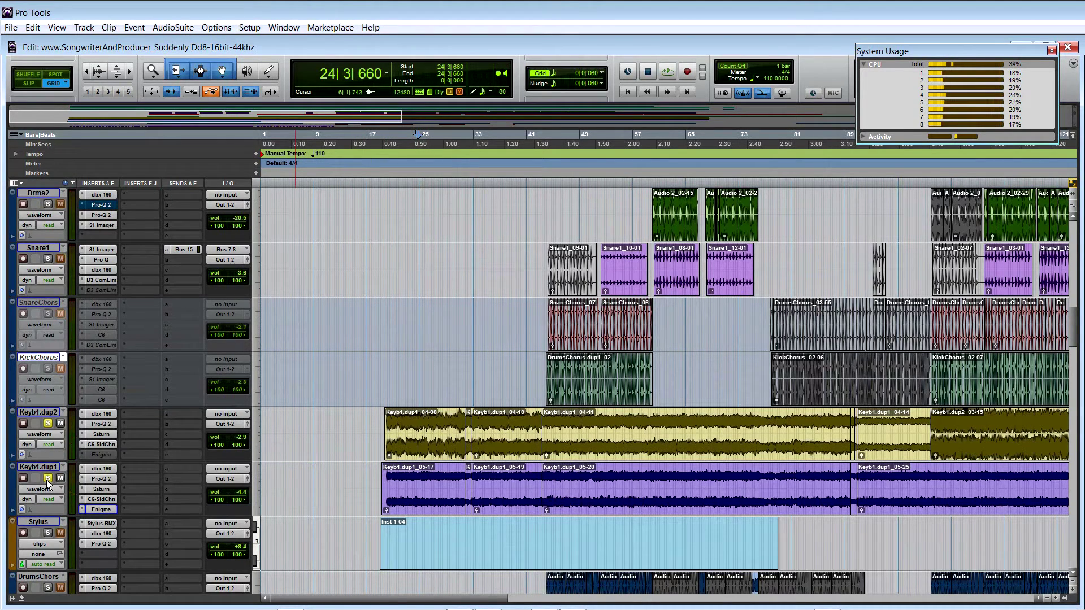
key("space")
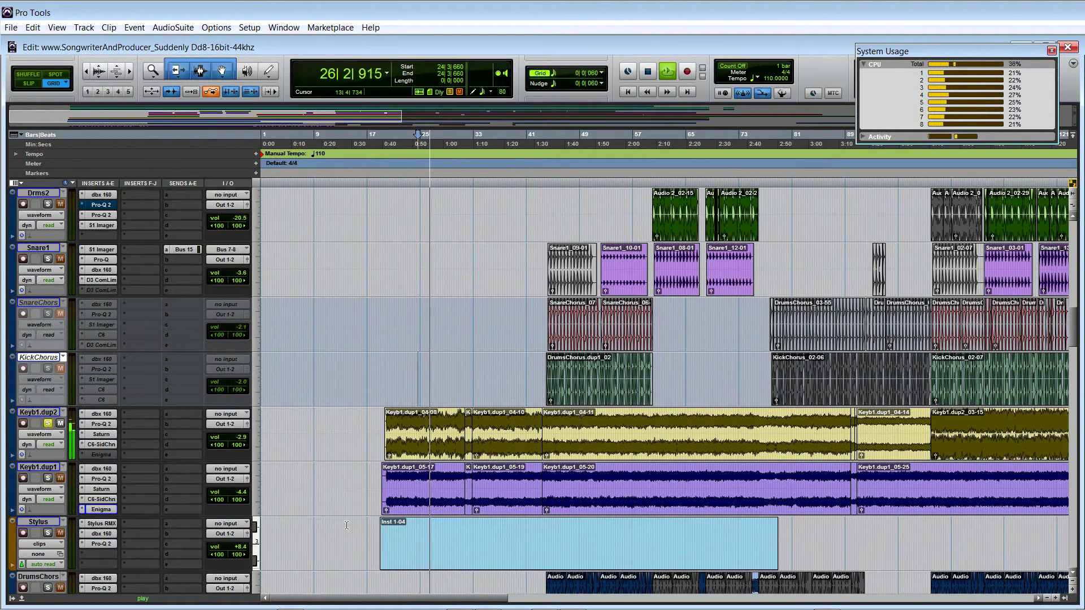
left_click(48, 478)
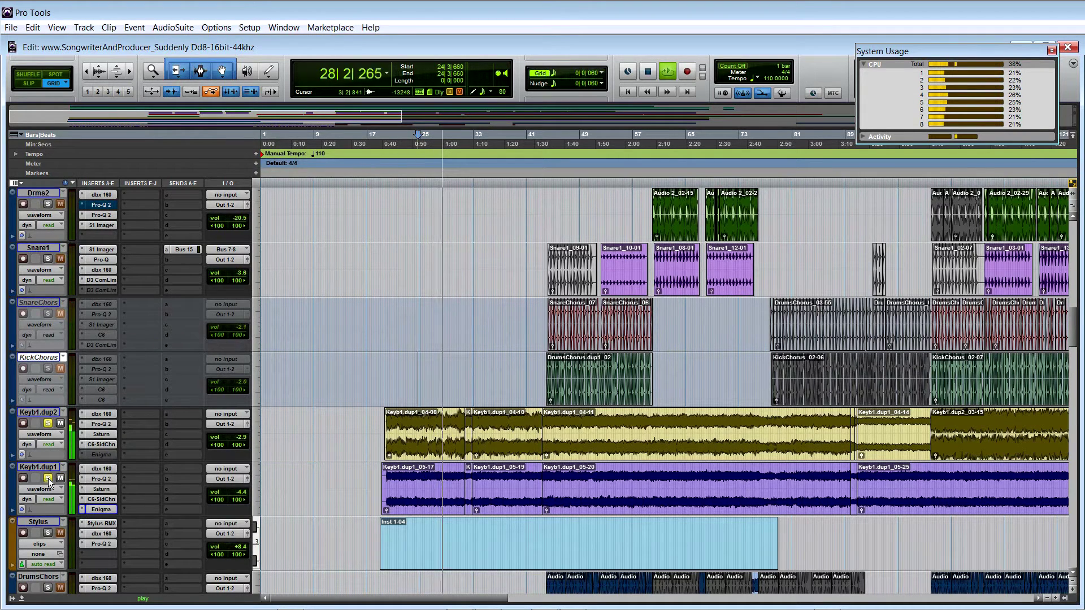
left_click(48, 478)
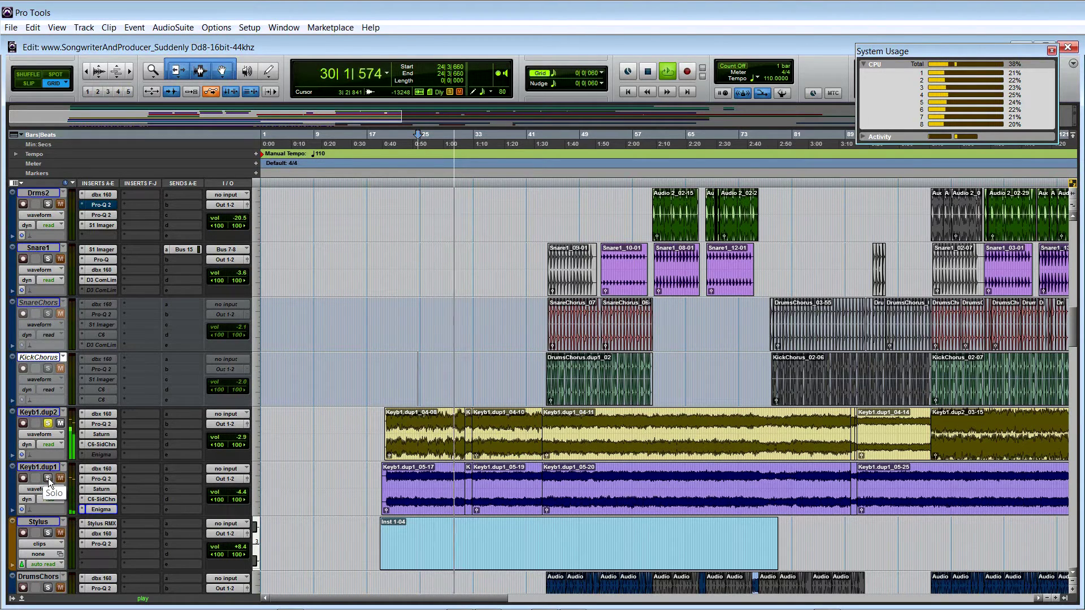
key("space")
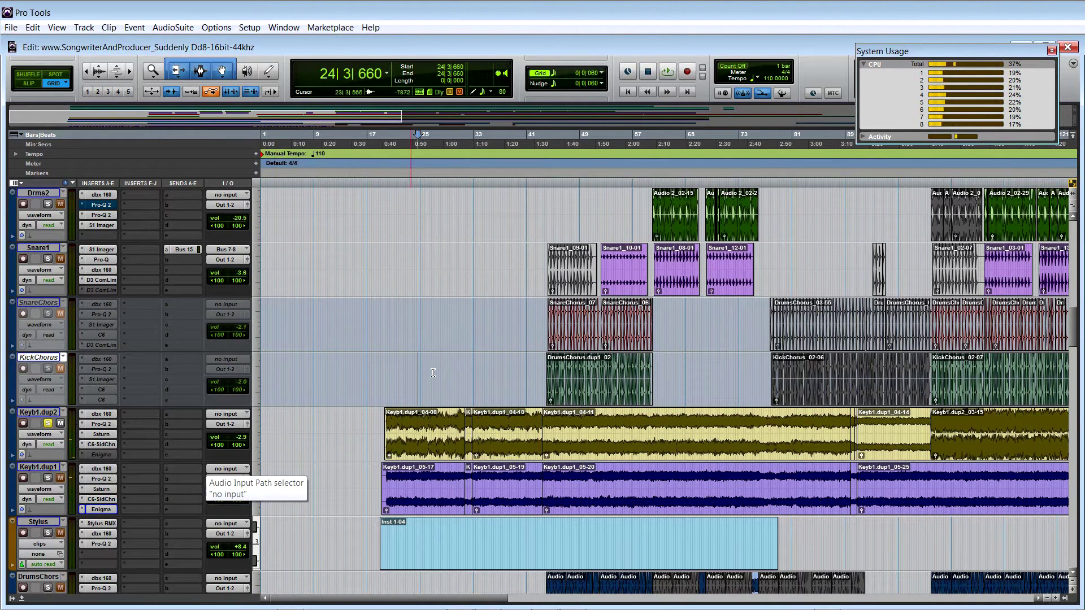
Solo Keyb1.dup1 again and play the soloed tracks from bar 31 into the section after bar 43.
left_click(461, 374)
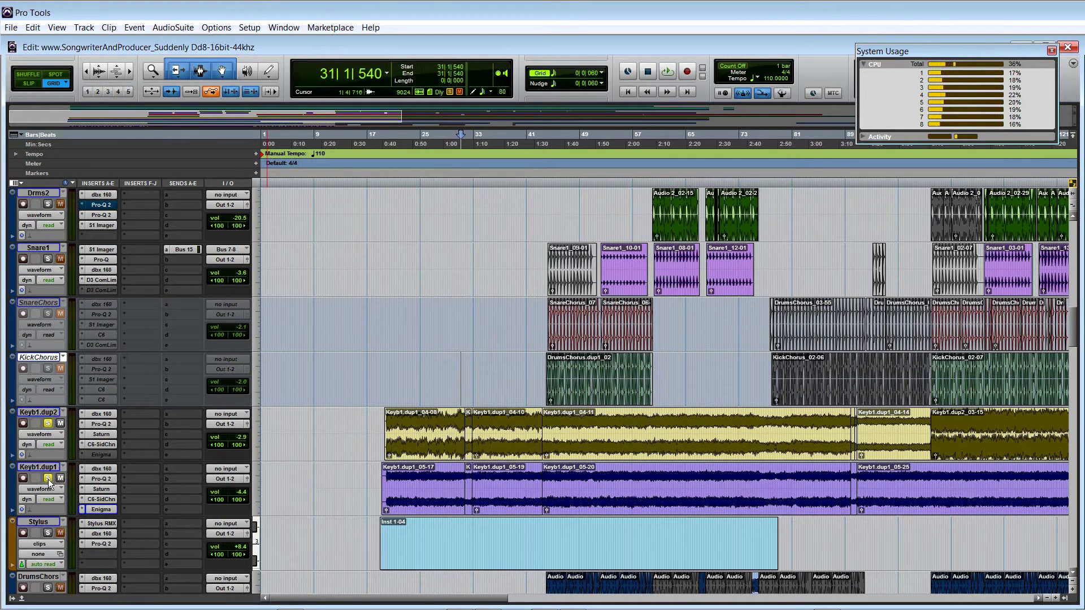
scroll(48, 479, "up", 2)
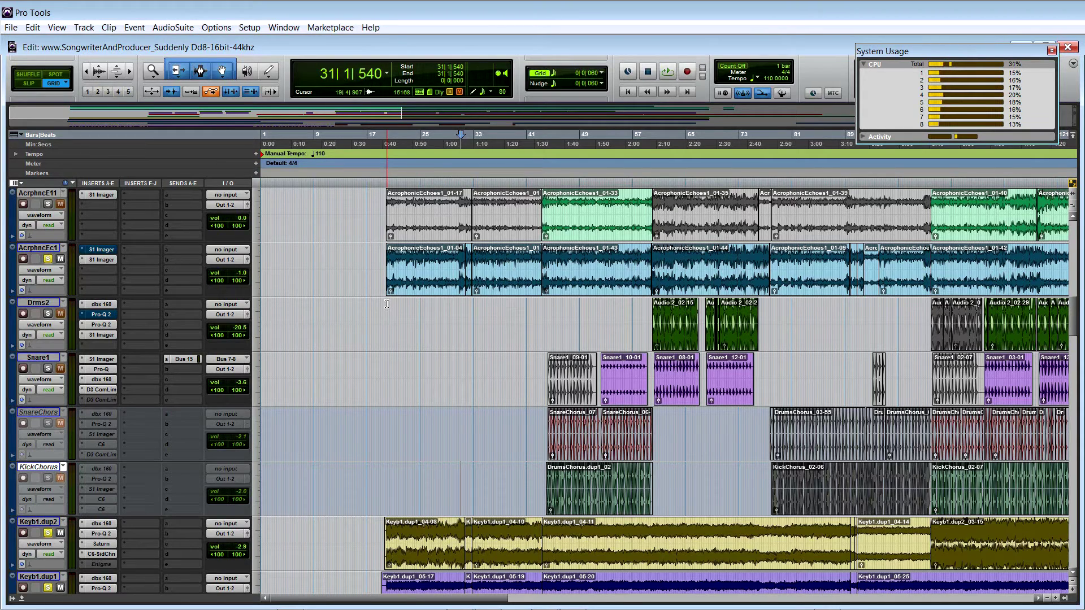
key("space")
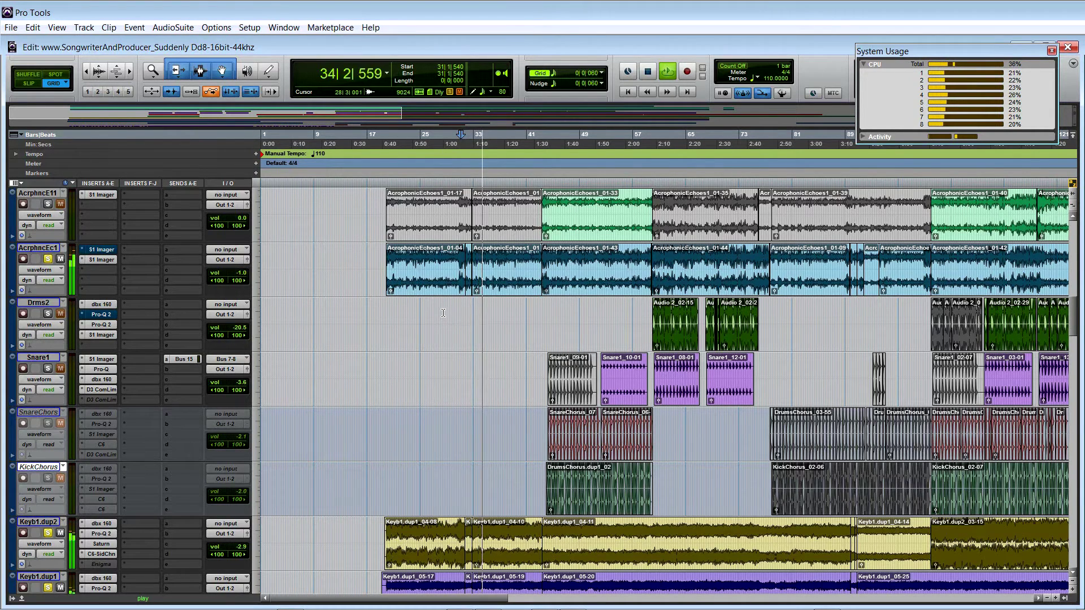
scroll(443, 313, "right", 3)
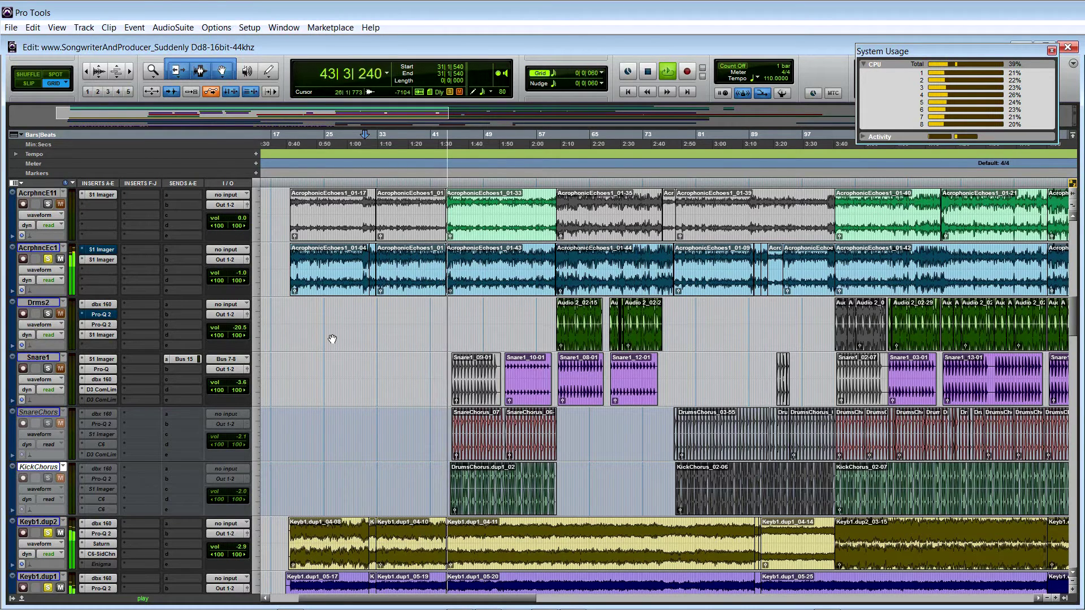
scroll(333, 339, "down", 1)
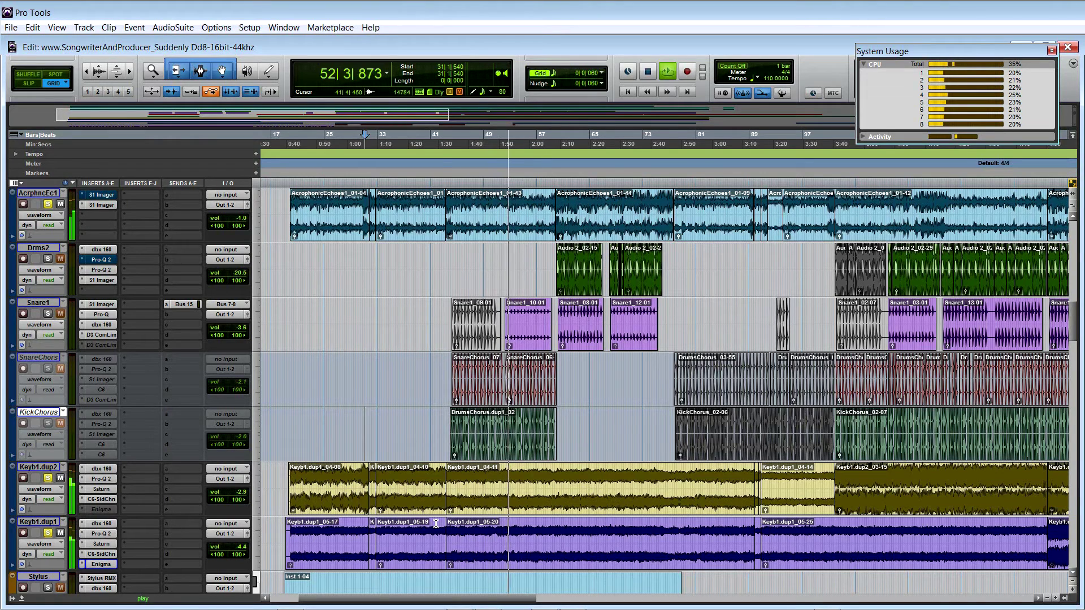
Place the edit cursor at bar 43, play Keyb1.dup2 as the only soloed track, and stop.
left_click(445, 427)
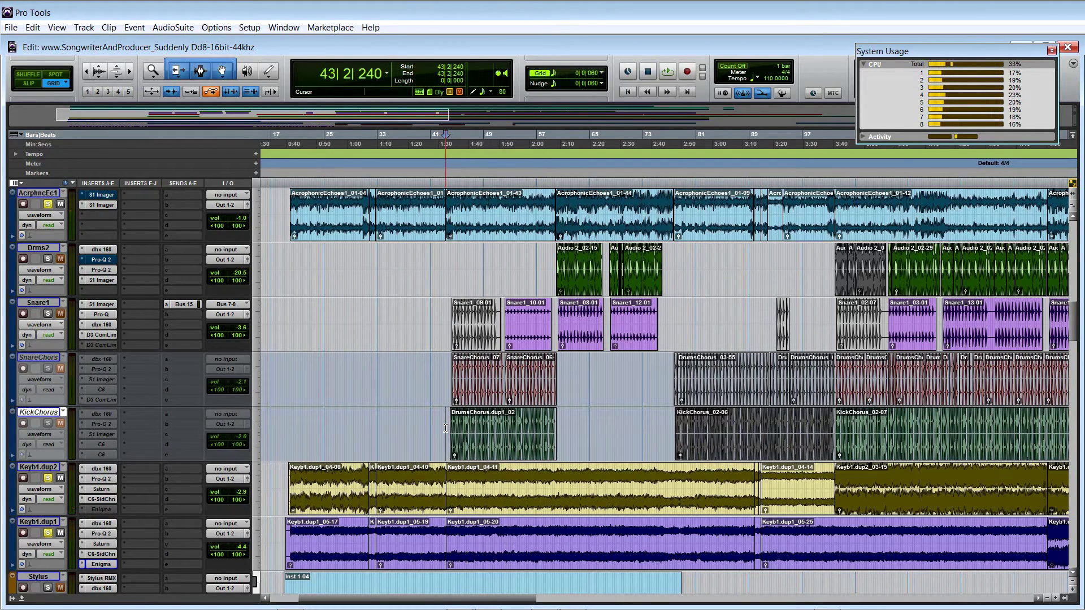
left_click(47, 479)
key("space")
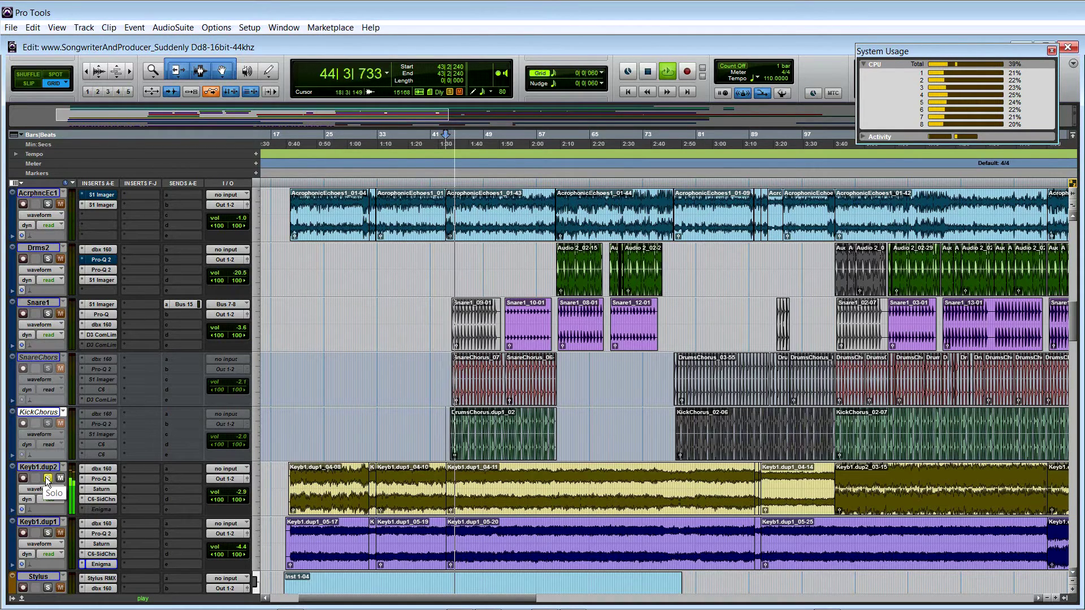
key("space")
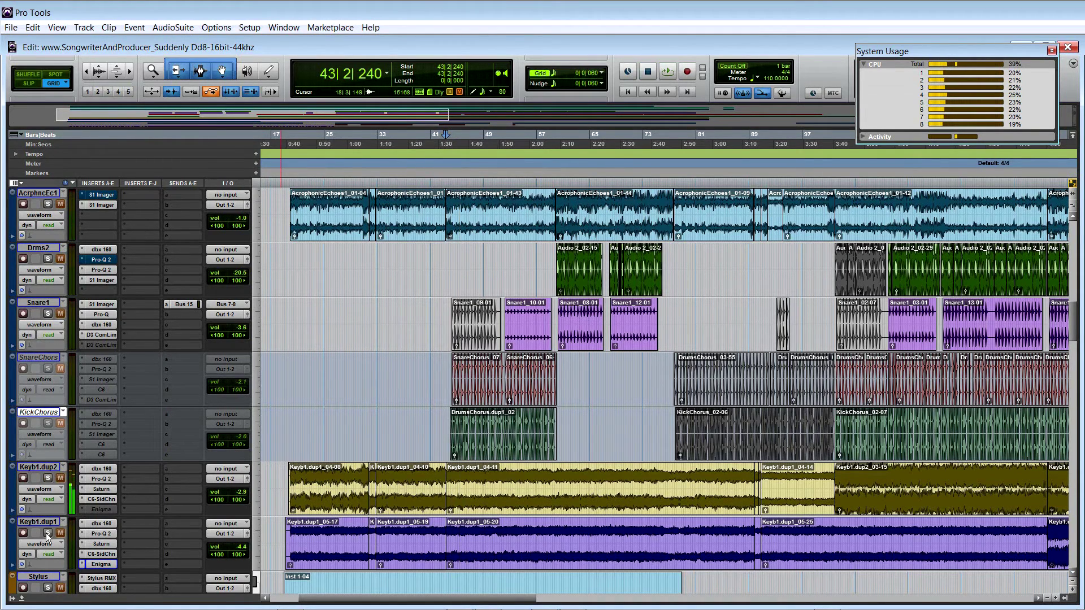
Solo only Keyb1.dup1, play it from bar 43, and stop.
left_click(48, 533)
key("space")
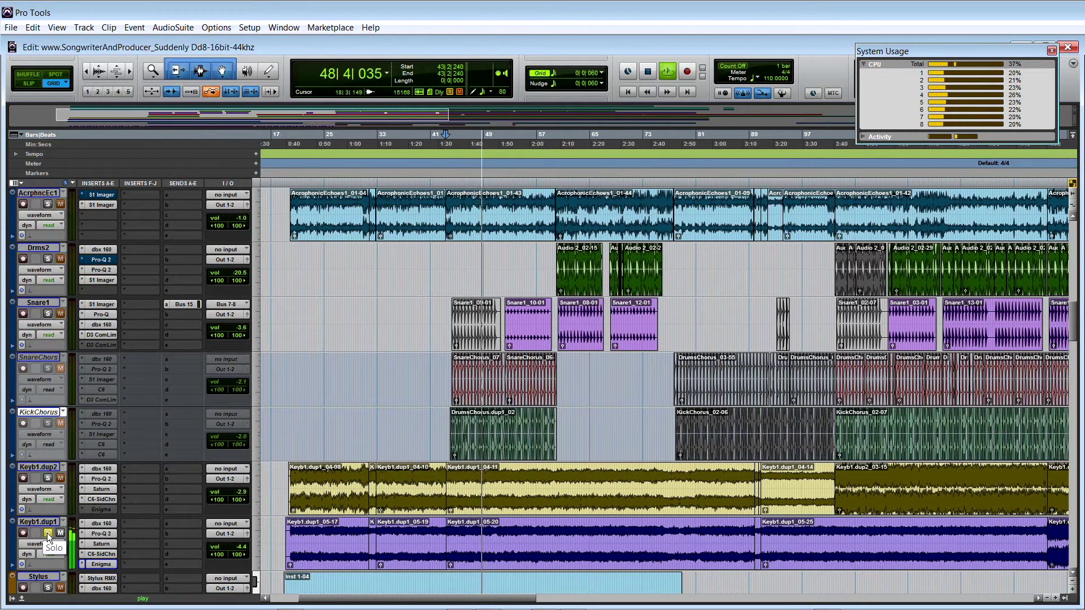
scroll(50, 529, "down", 2)
key("space")
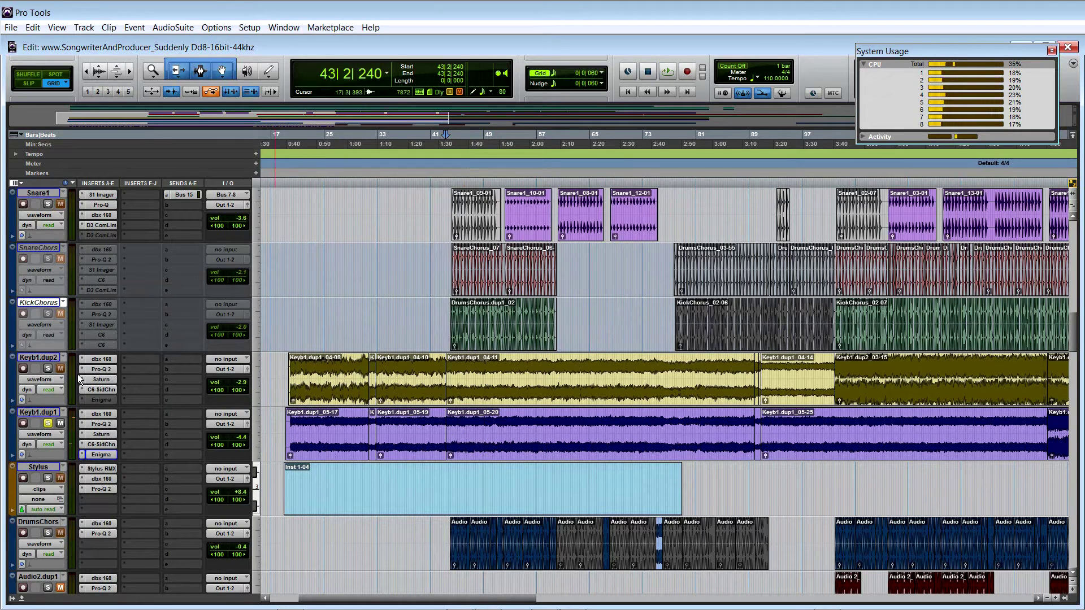
View the track view options of Keyb1.dup2, dismiss them, and place the edit cursor at bar 28.
left_click(49, 381)
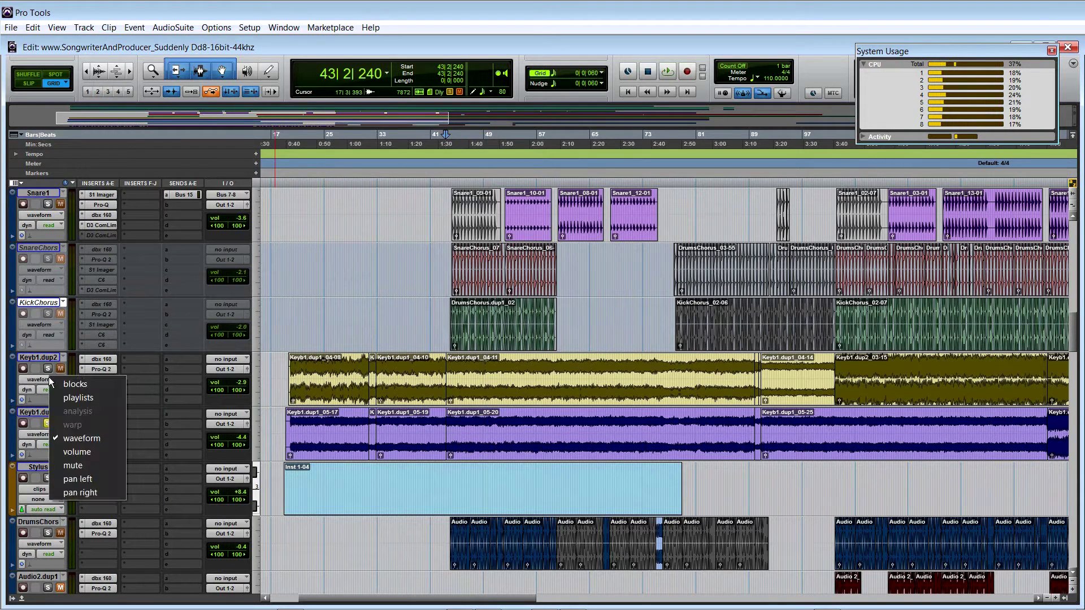
left_click(344, 317)
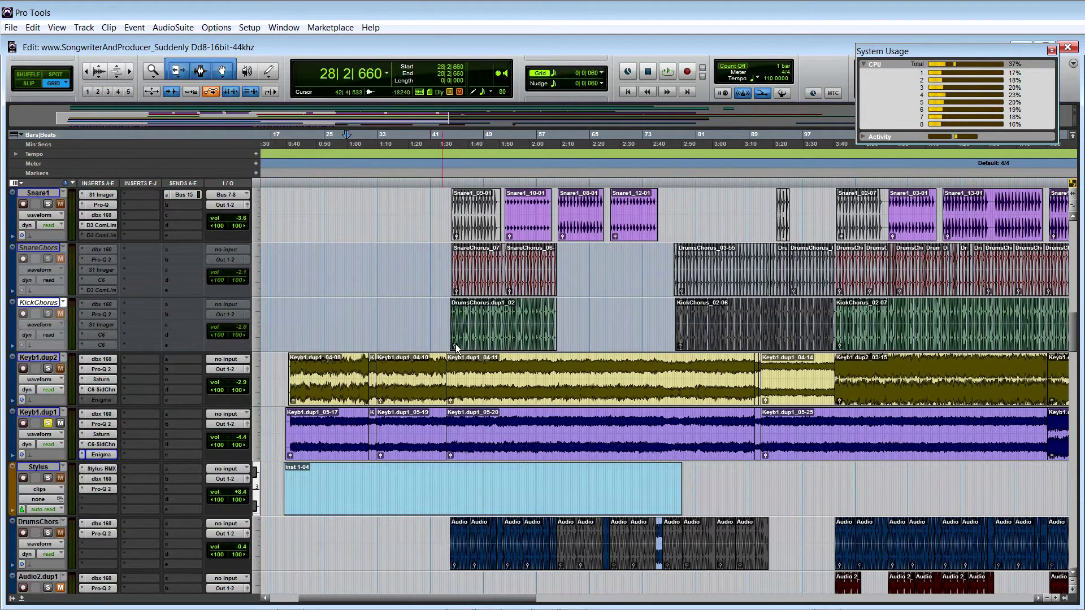
Play from bar 28 with Keyb1.dup1 soloed, add Keyb1.dup2 to the solo during playback, and stop.
key("space")
left_click(47, 368)
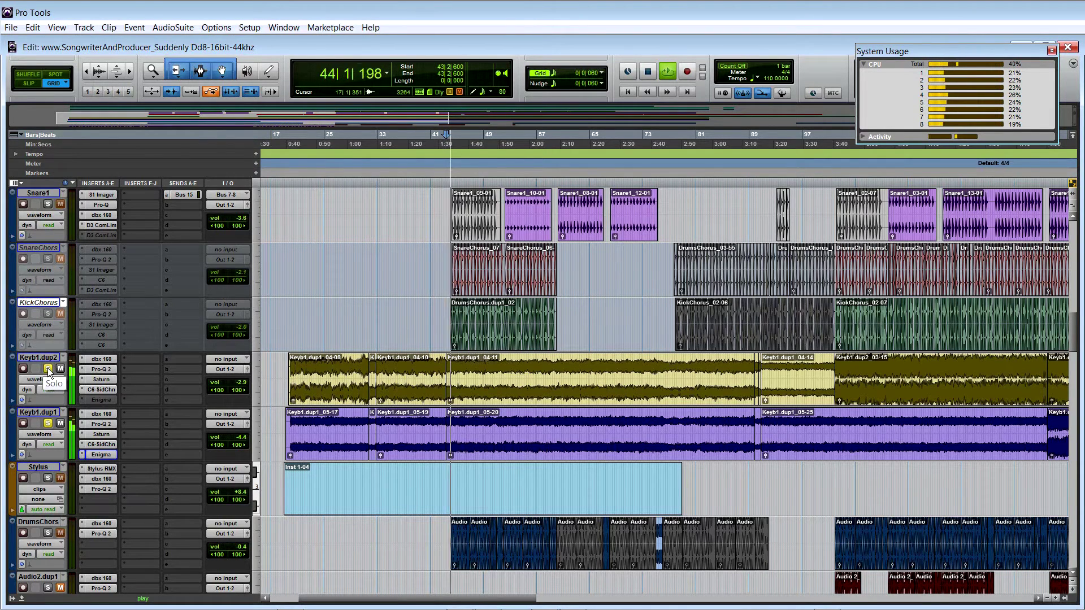
key("space")
Select the stretch of Keyb1.dup2 from bar 46 to the start of bar 49, play it, and stop.
left_click(469, 365)
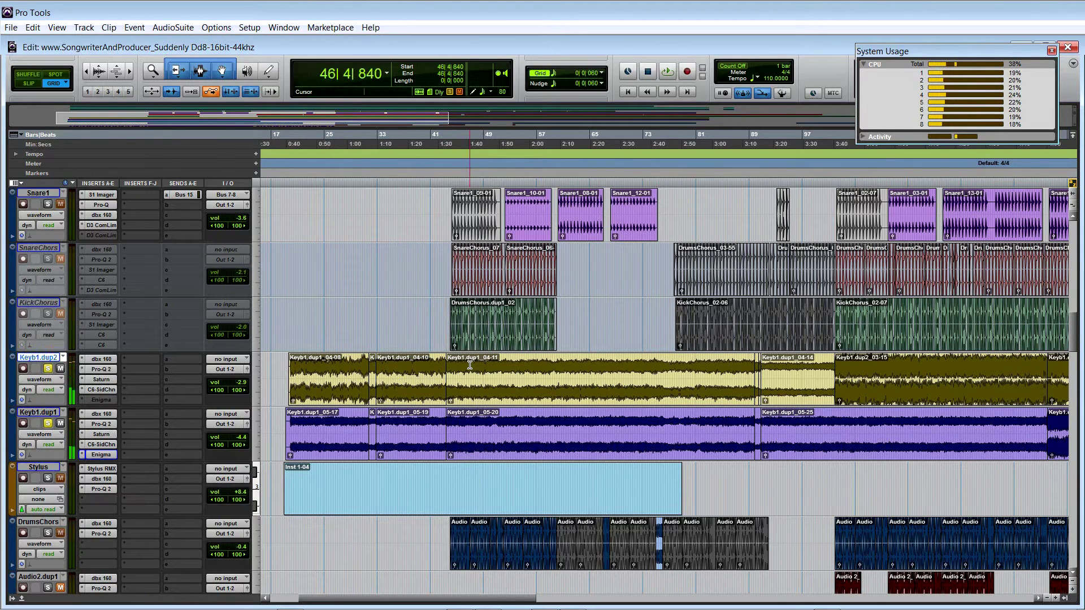
left_click_drag(470, 366, 483, 369)
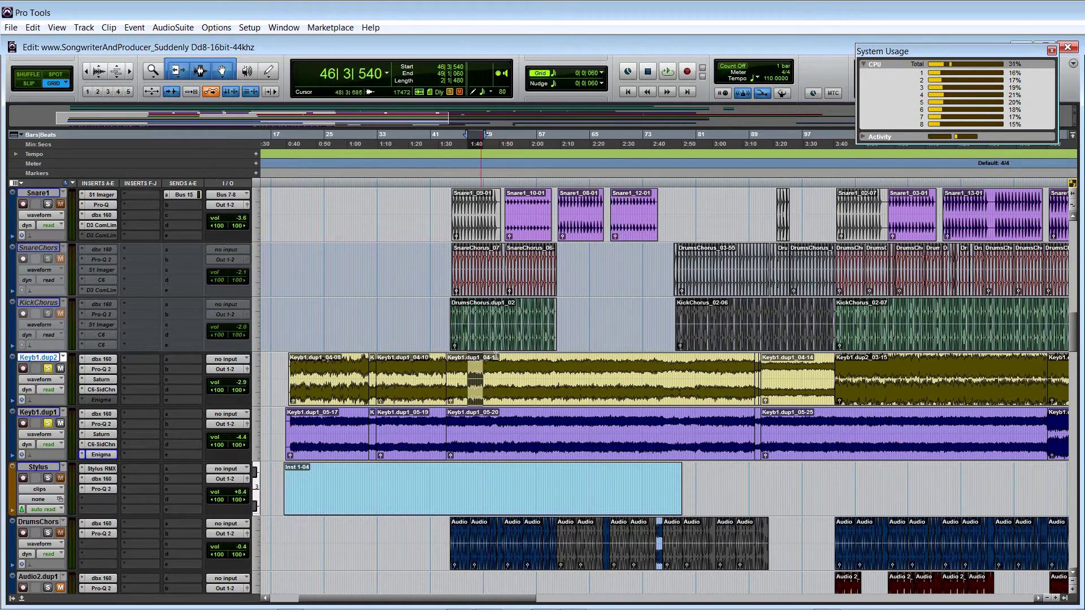
key("space")
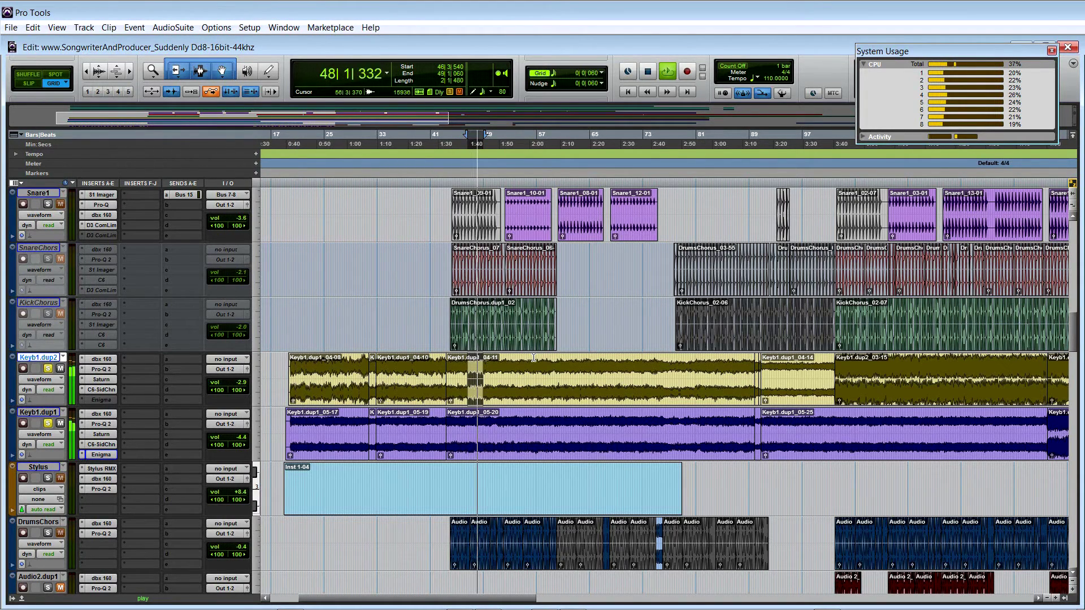
key("space")
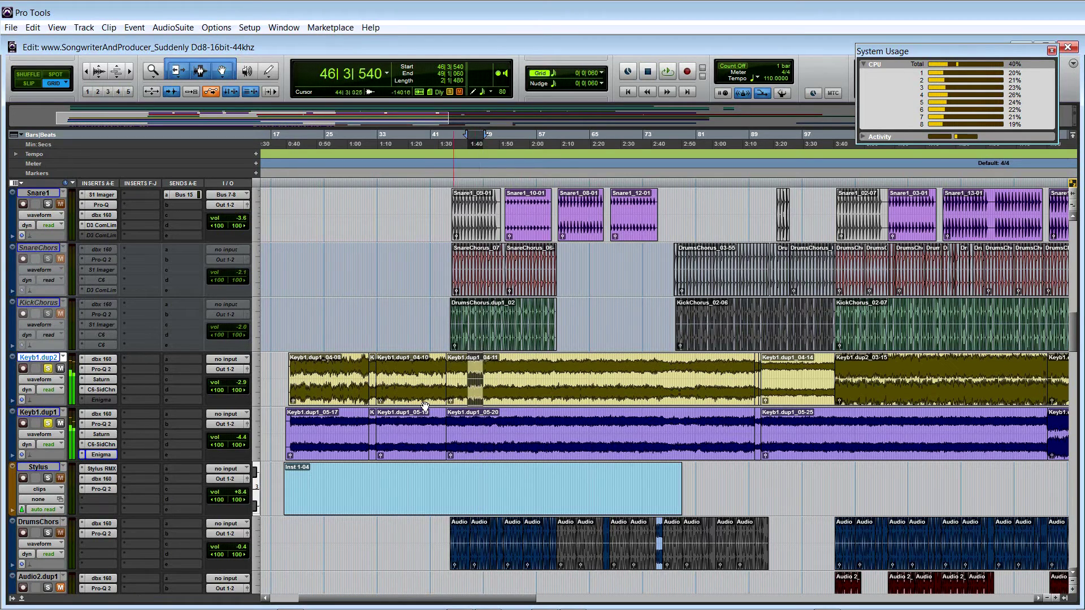
Place the edit cursor at bar 19, play with Kick1, Snare, Tom and FILL1 soloed alongside the keyboards, and stop.
scroll(345, 419, "up", 5)
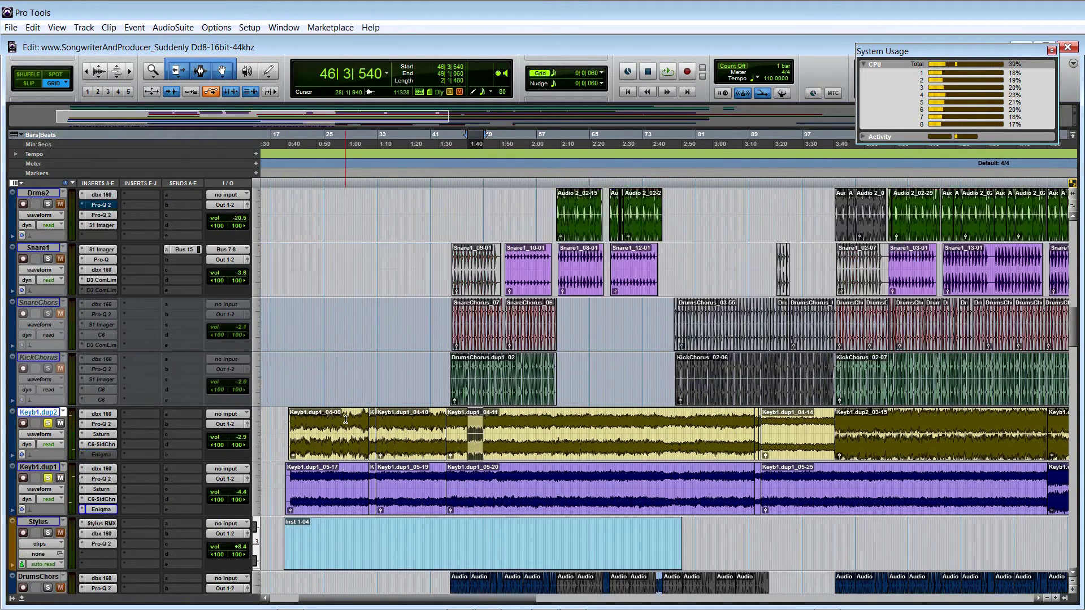
left_click(289, 417)
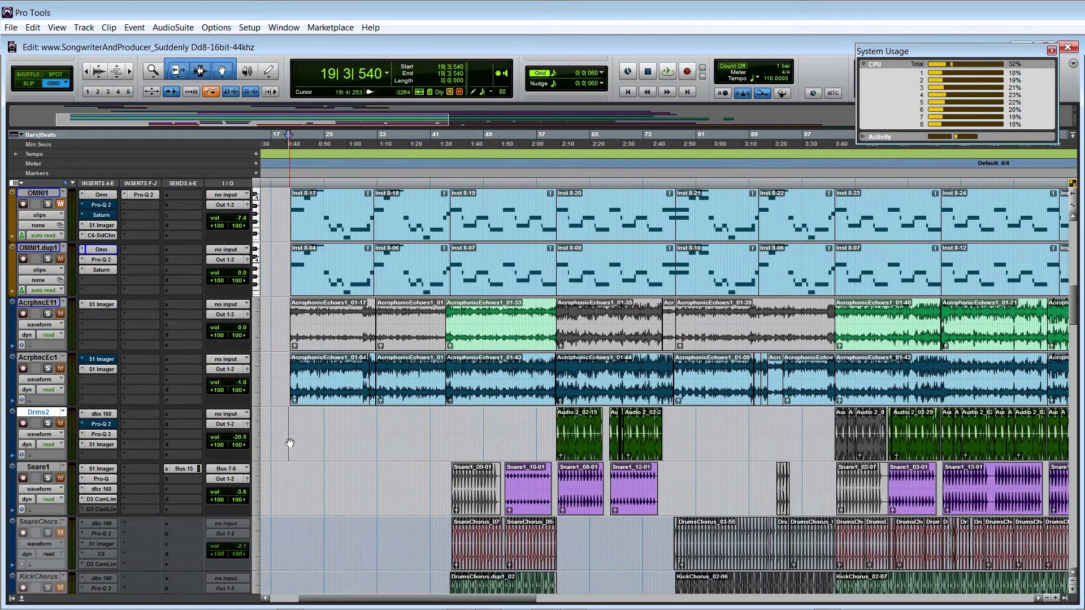
scroll(290, 443, "up", 5)
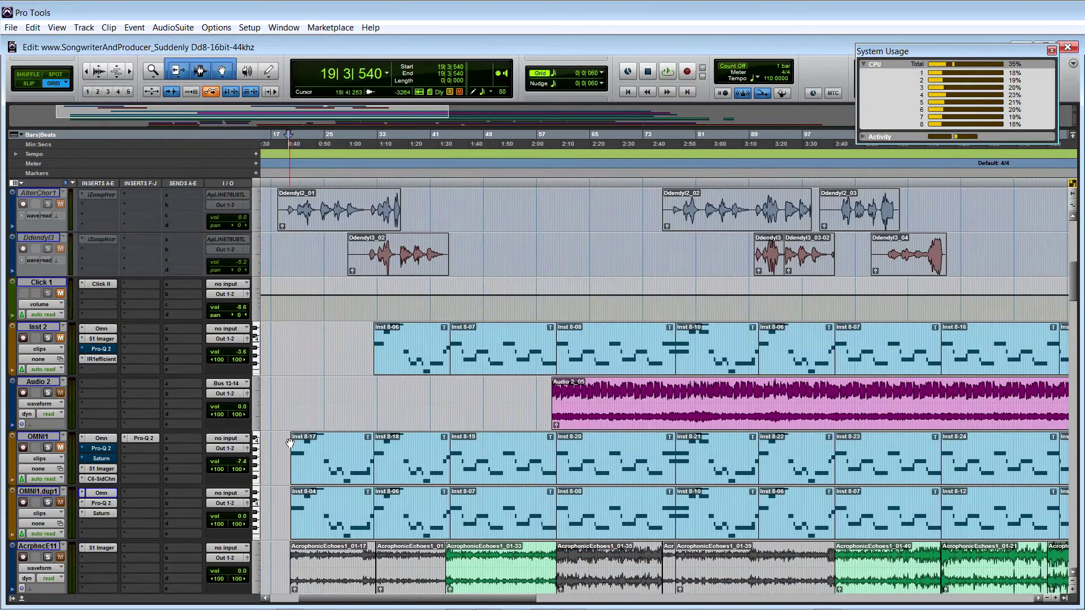
scroll(290, 443, "down", 6)
scroll(290, 443, "down", 2)
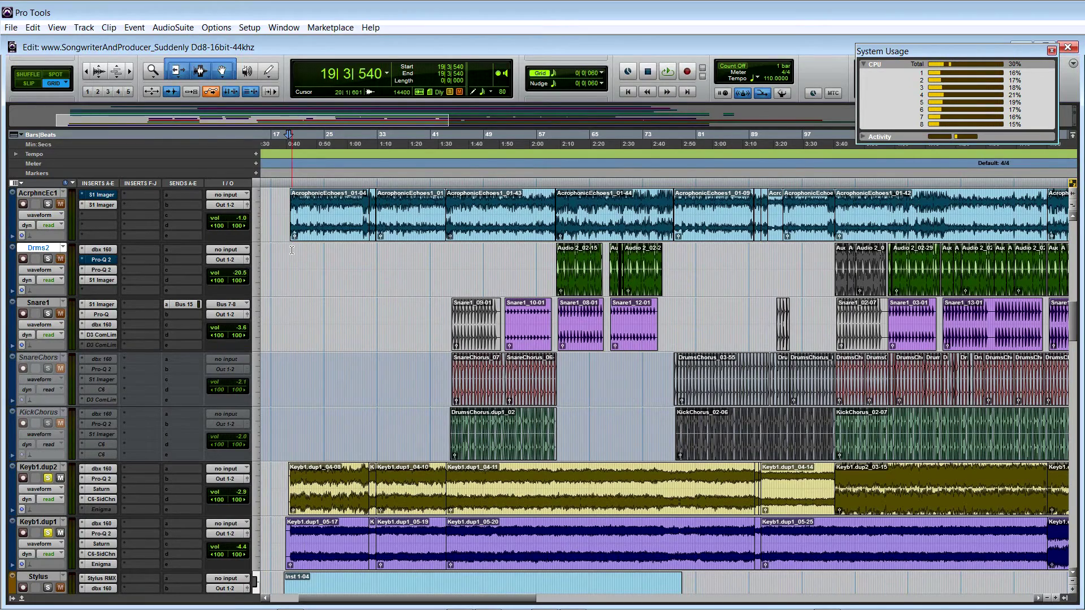
scroll(291, 251, "down", 2)
scroll(278, 424, "down", 4)
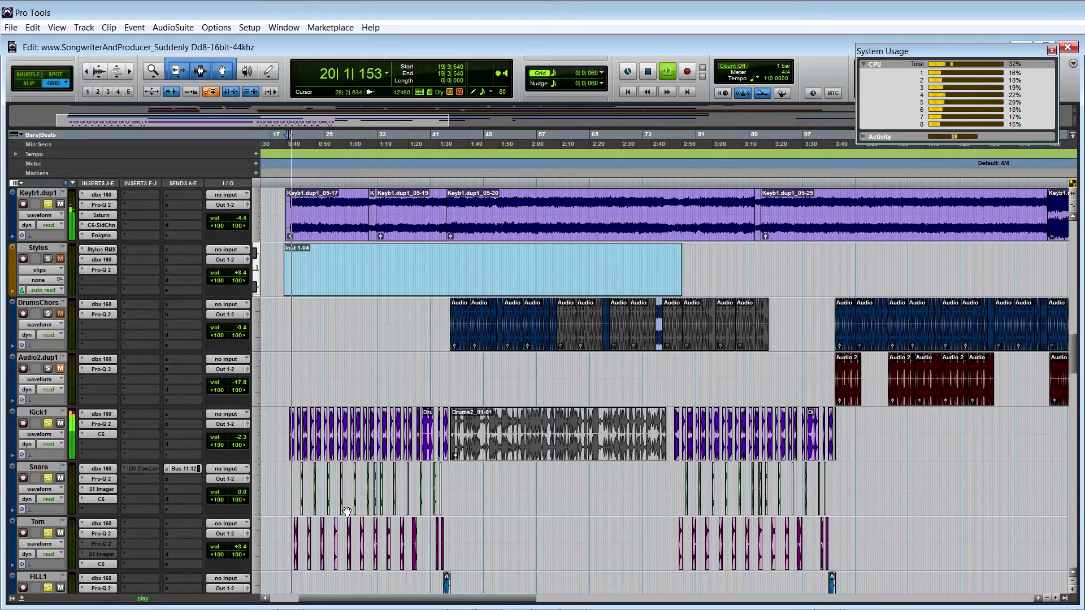
key("space")
Add the vocal tracks and Aux 2 to the solo, play from bar 19 past bar 44 while reviewing the tracks, and stop.
scroll(347, 511, "down", 6)
scroll(347, 510, "down", 10)
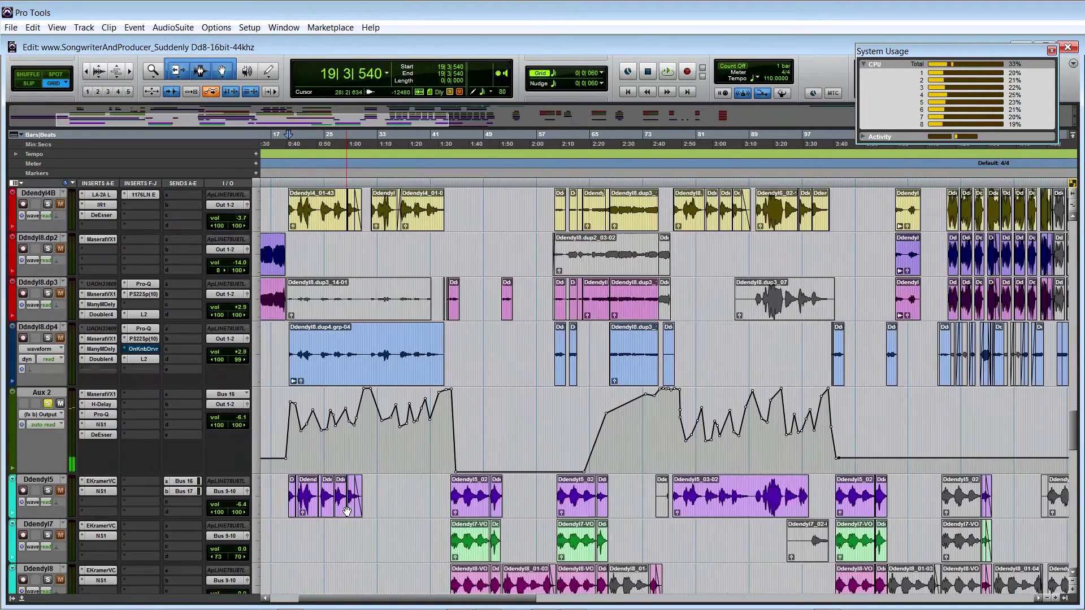
scroll(87, 512, "down", 1)
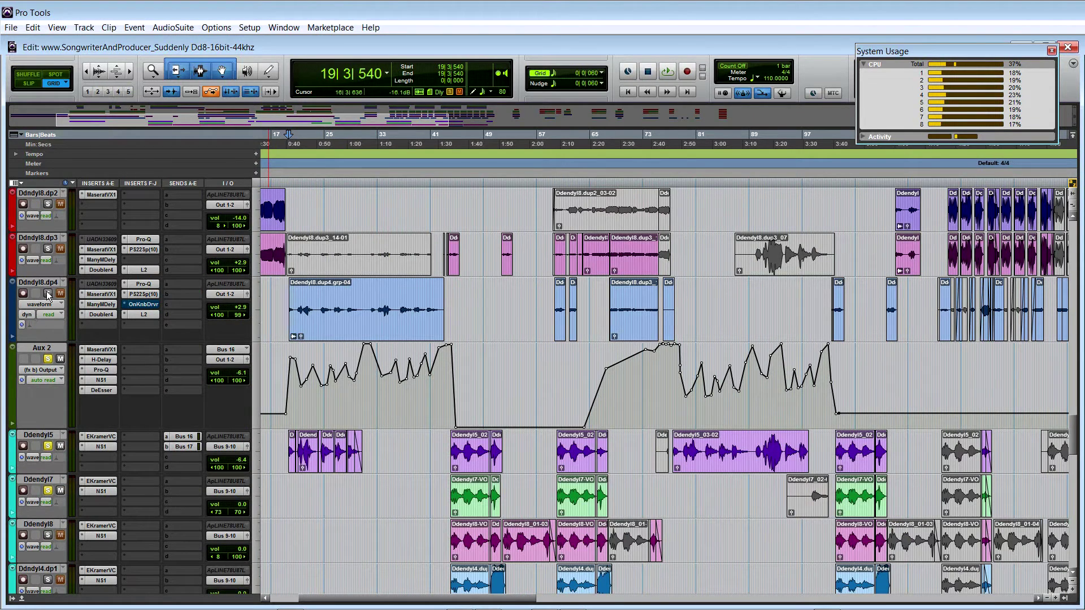
scroll(40, 489, "down", 3)
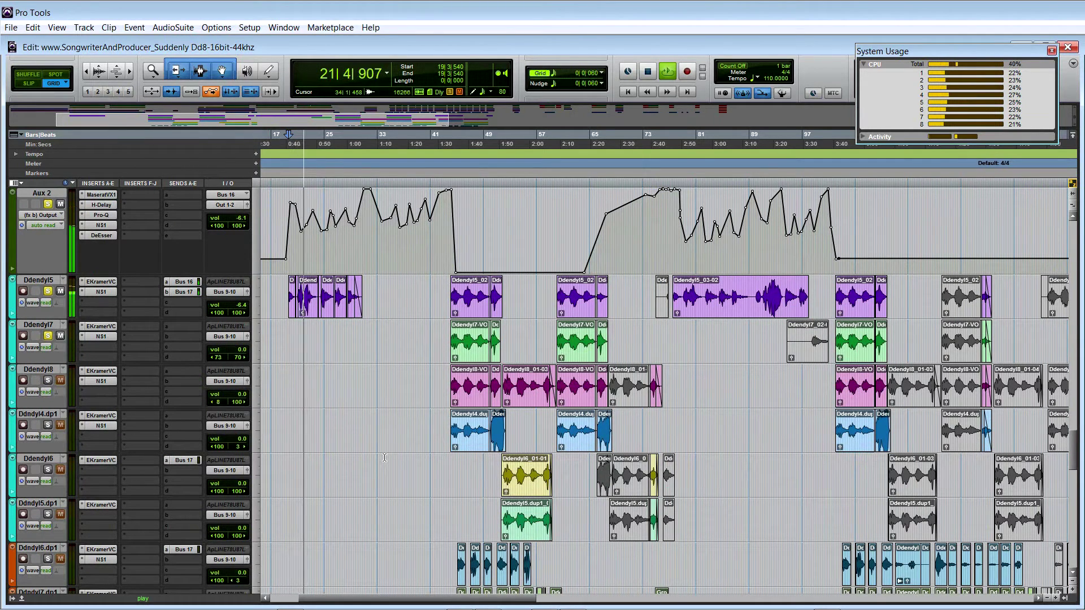
scroll(384, 457, "up", 1)
scroll(385, 458, "up", 10)
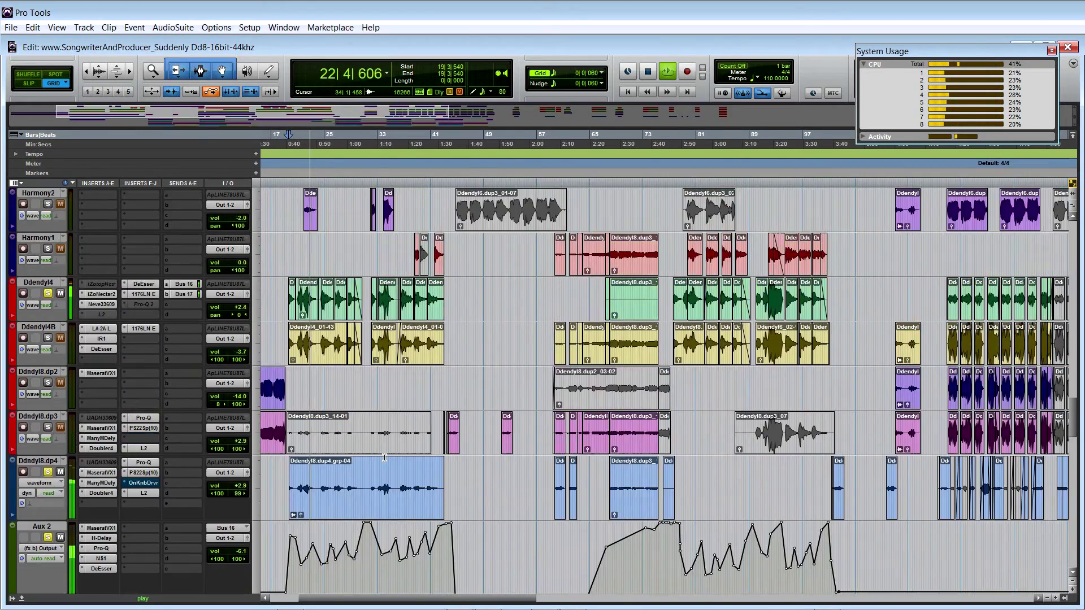
scroll(385, 458, "up", 6)
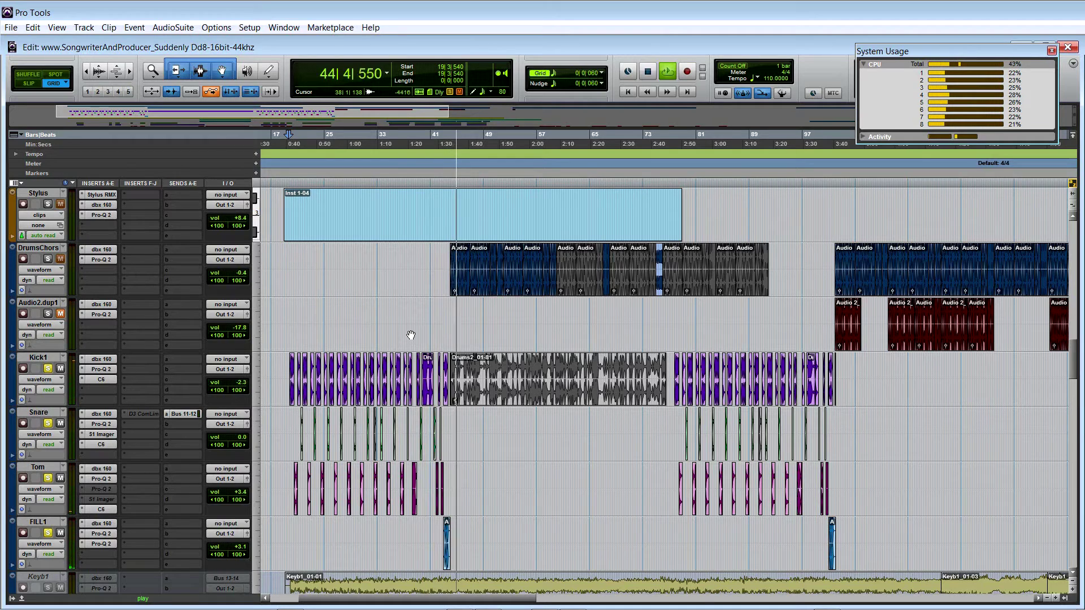
key("space")
Switch to the full-screen YouTube video "Suddenly" and adjust its playback volume.
key("alt+Tab")
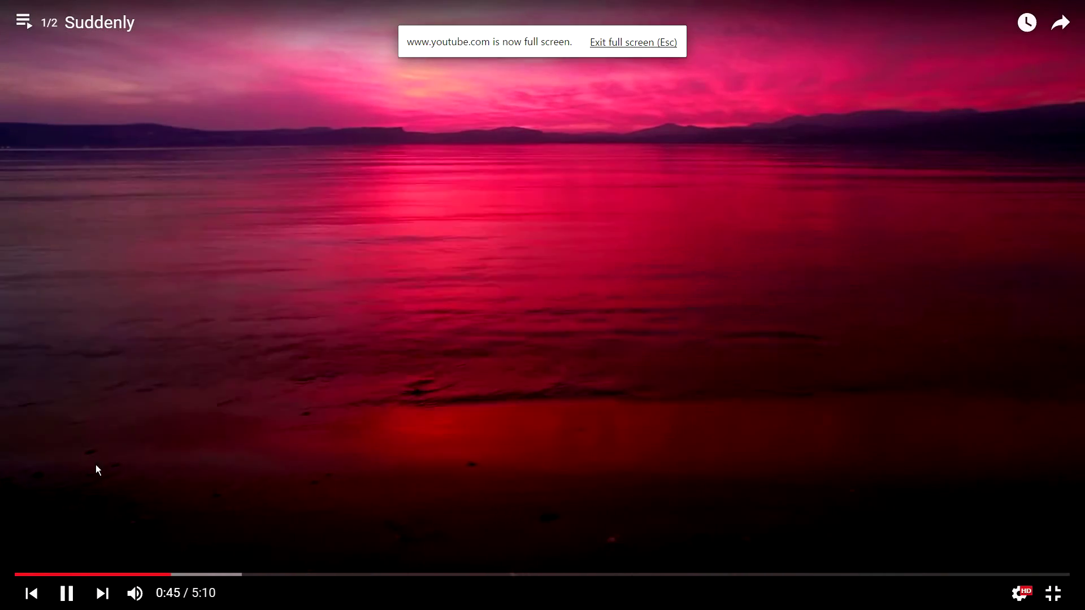
mouse_move(137, 594)
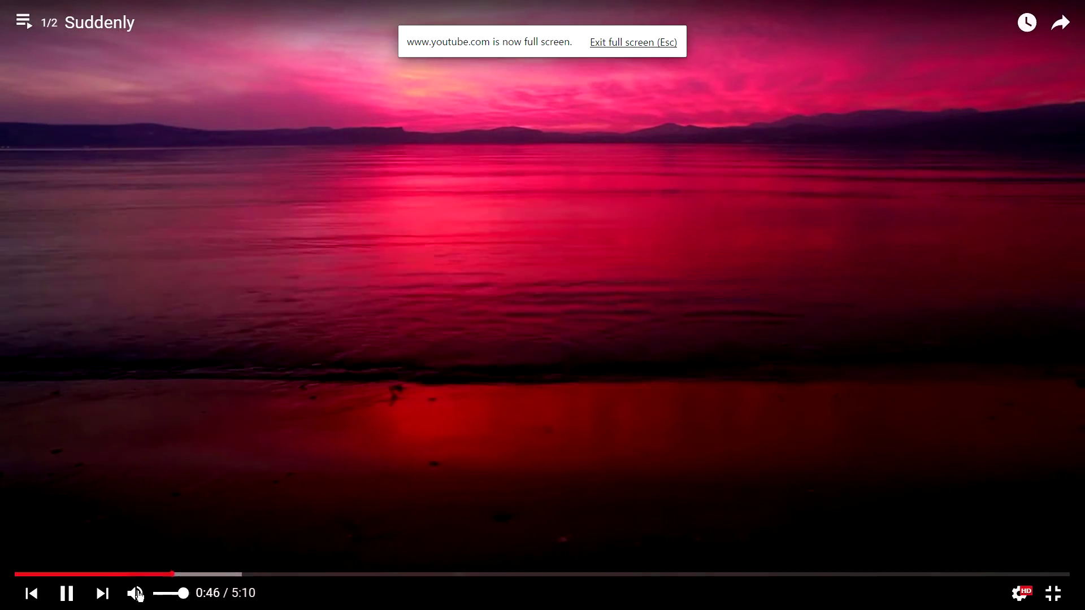
left_click_drag(191, 598, 183, 596)
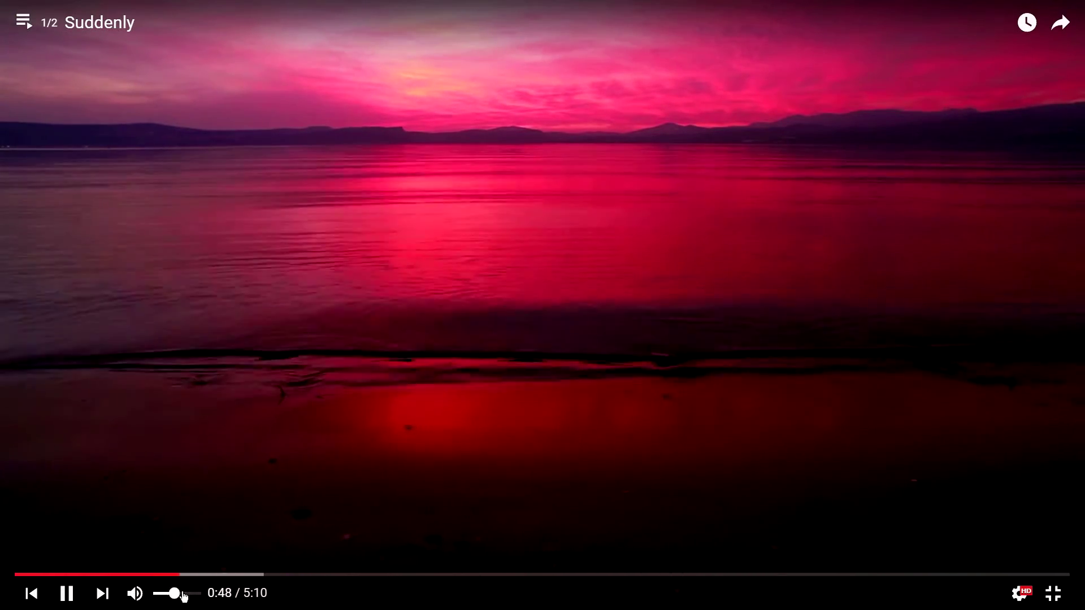
left_click(183, 596)
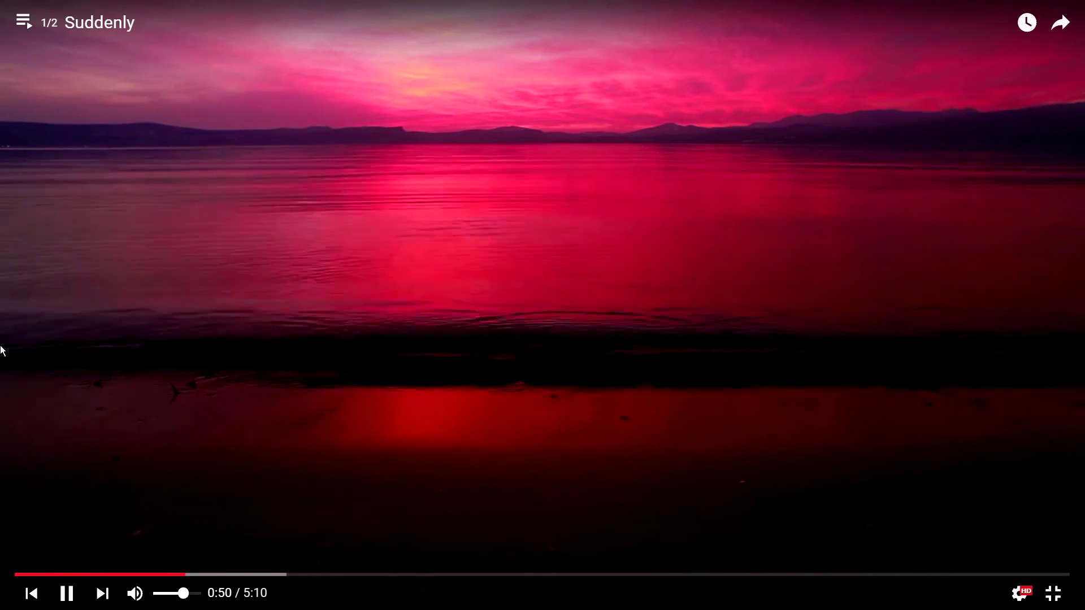
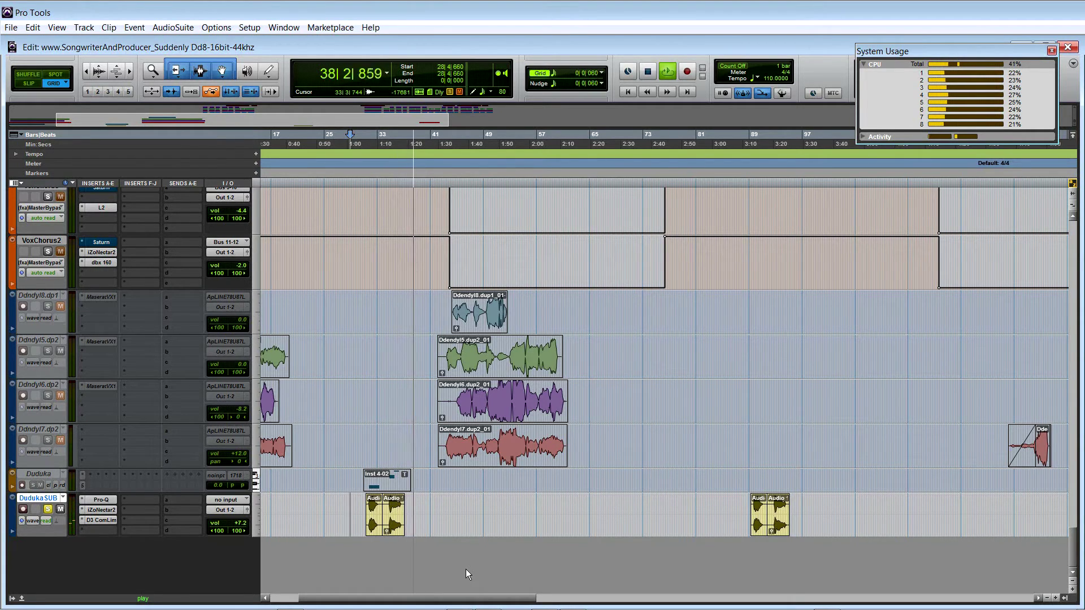
Review the soloed tracks from DudukaSUB up to the keyboards and drums during playback, and stop after the FILL1 clip at bar 43.
scroll(466, 568, "up", 10)
scroll(466, 569, "up", 12)
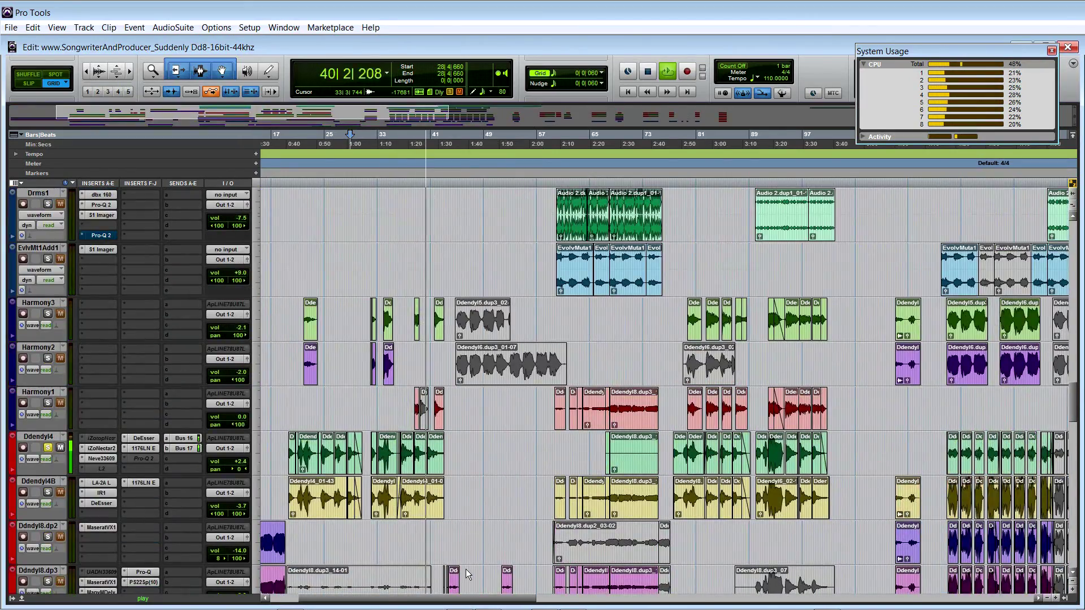
scroll(466, 574, "up", 4)
scroll(465, 568, "up", 3)
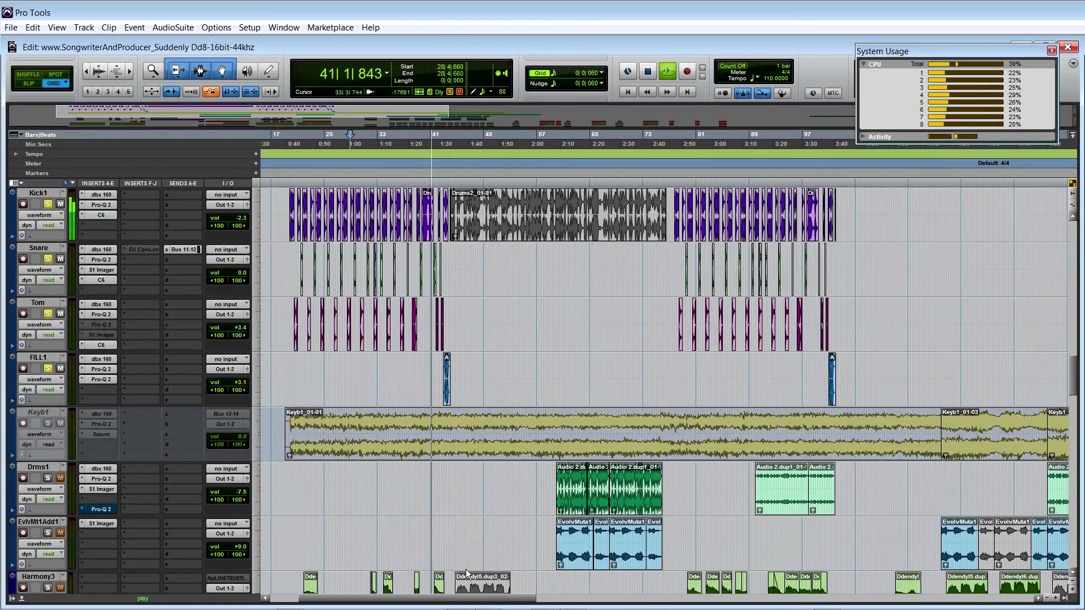
scroll(466, 568, "up", 4)
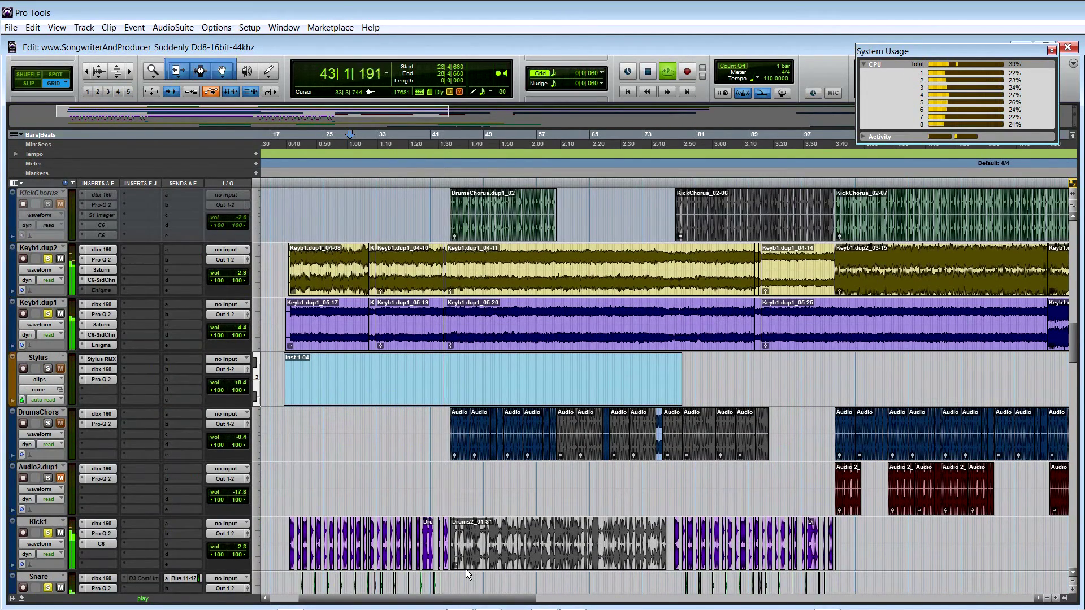
scroll(465, 568, "down", 4)
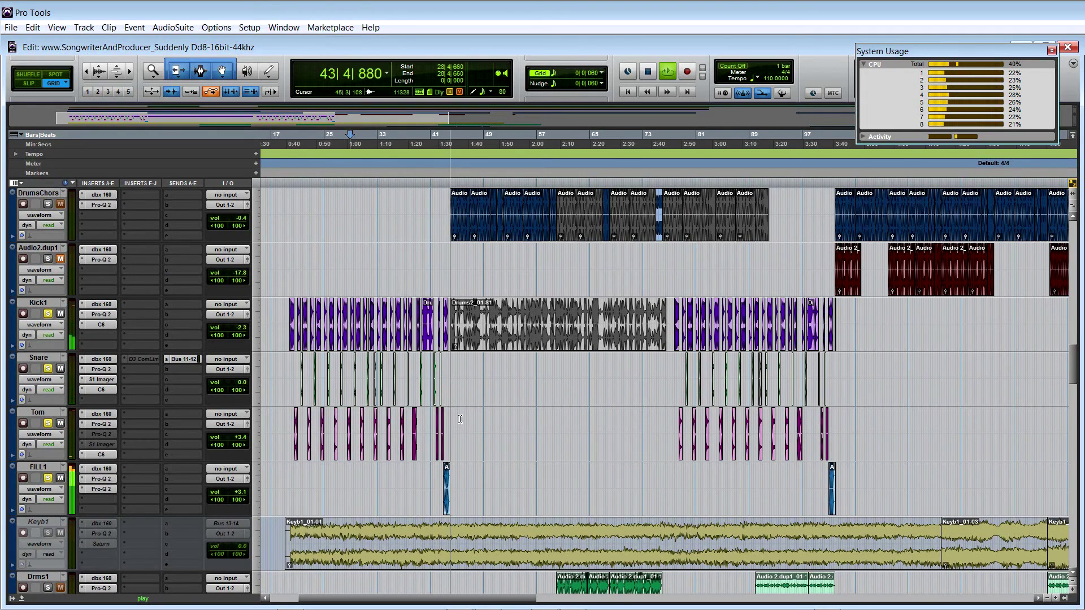
key("space")
Mark the empty stretch of Audio2.dup1 from bar 36 to bar 43, ahead of the DrumsChors clips.
left_click_drag(402, 267, 446, 266)
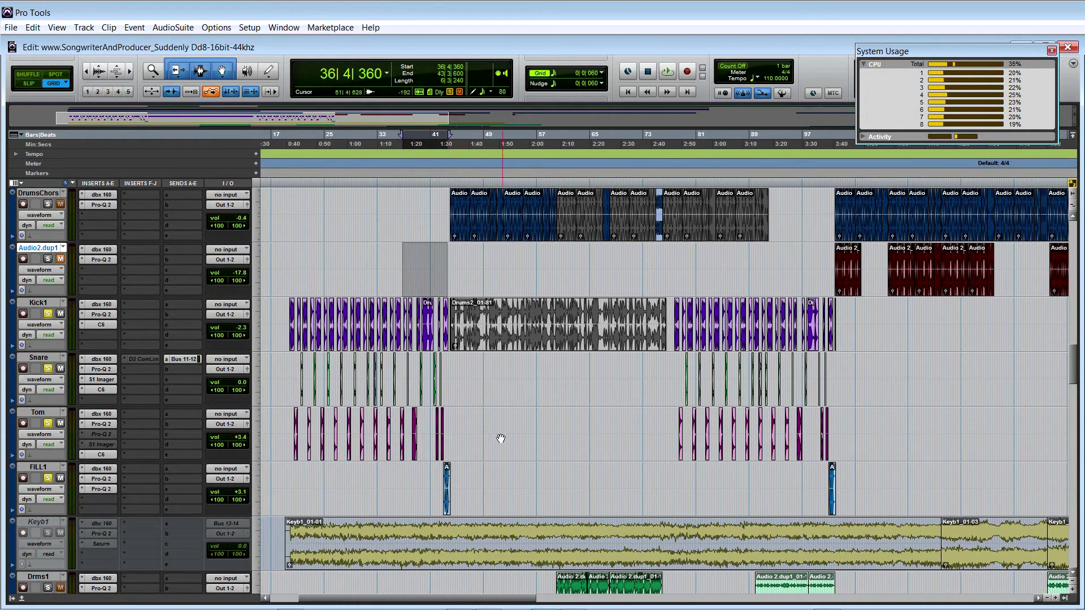
key("ctrl+bracketright")
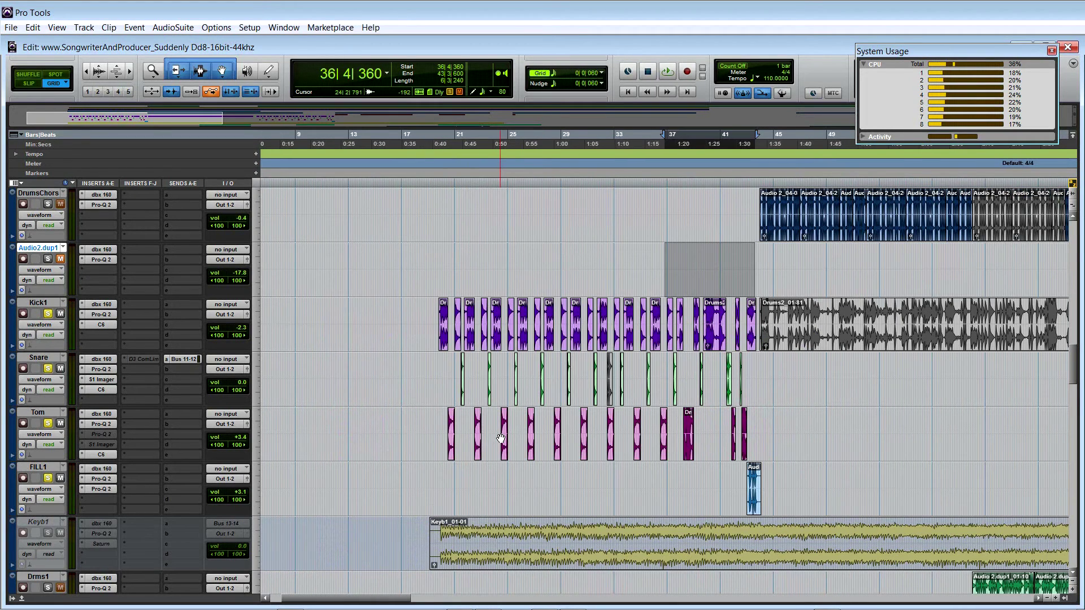
key("ctrl+bracketright")
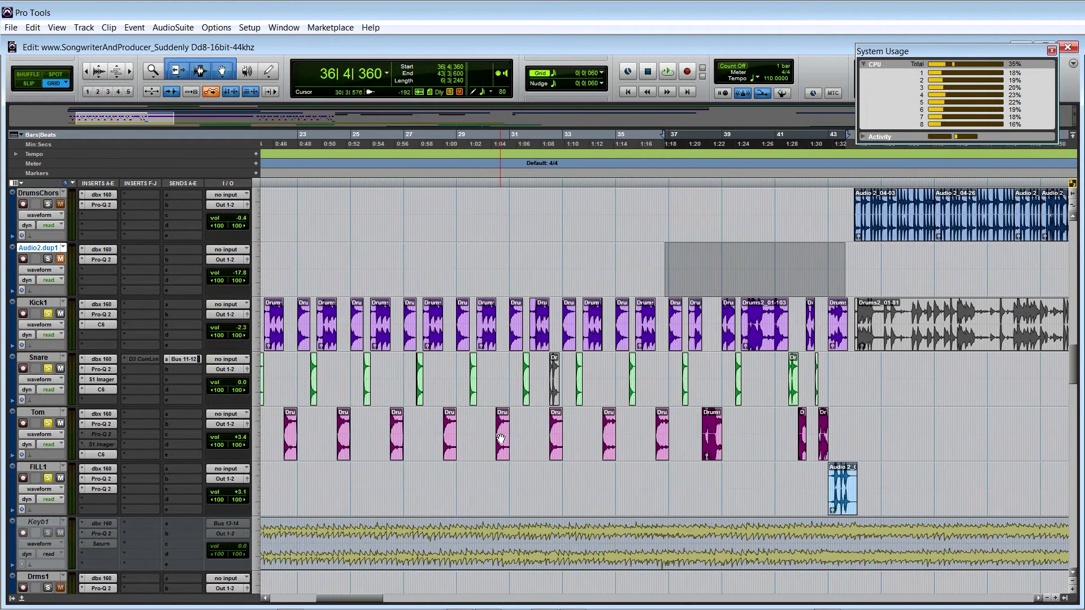
scroll(501, 439, "right", 2)
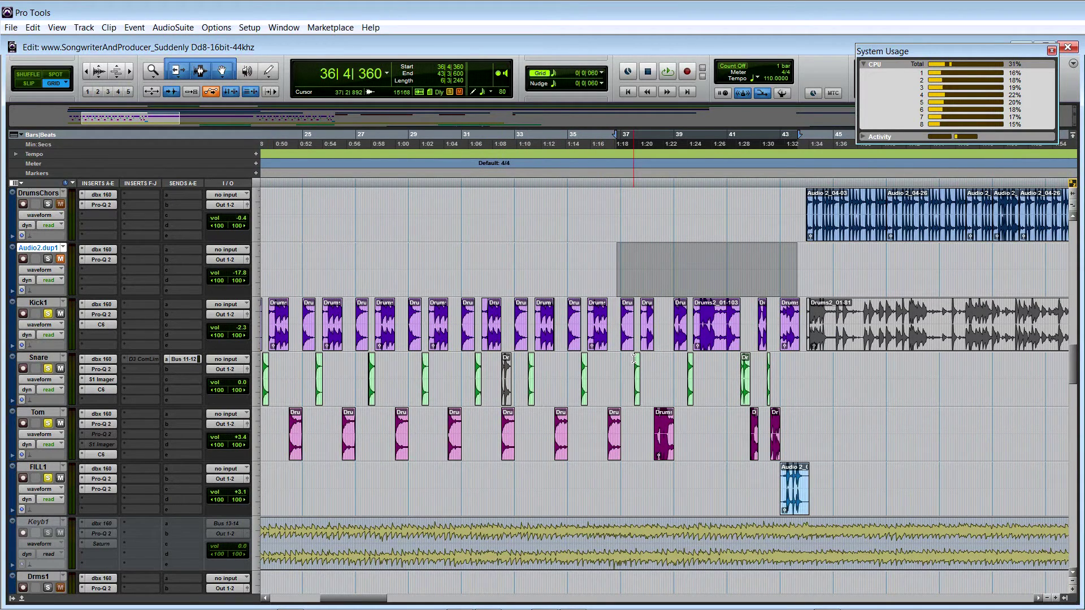
left_click_drag(618, 255, 800, 254)
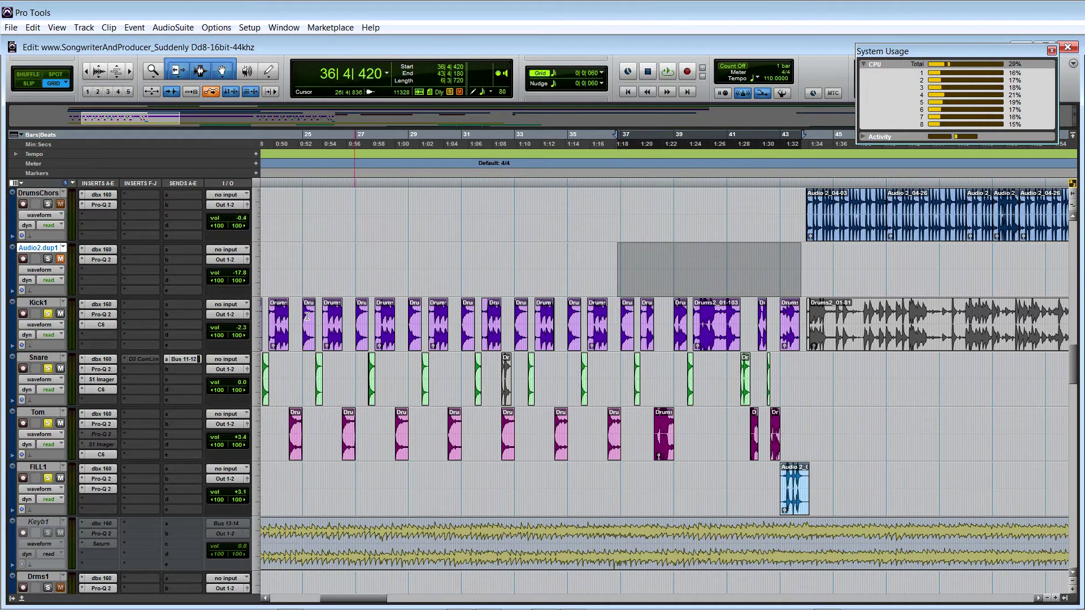
View the Stylus RMX plug-in on the Stylus track, show its Chaos Designer page, and close the plug-in window.
scroll(282, 340, "up", 2)
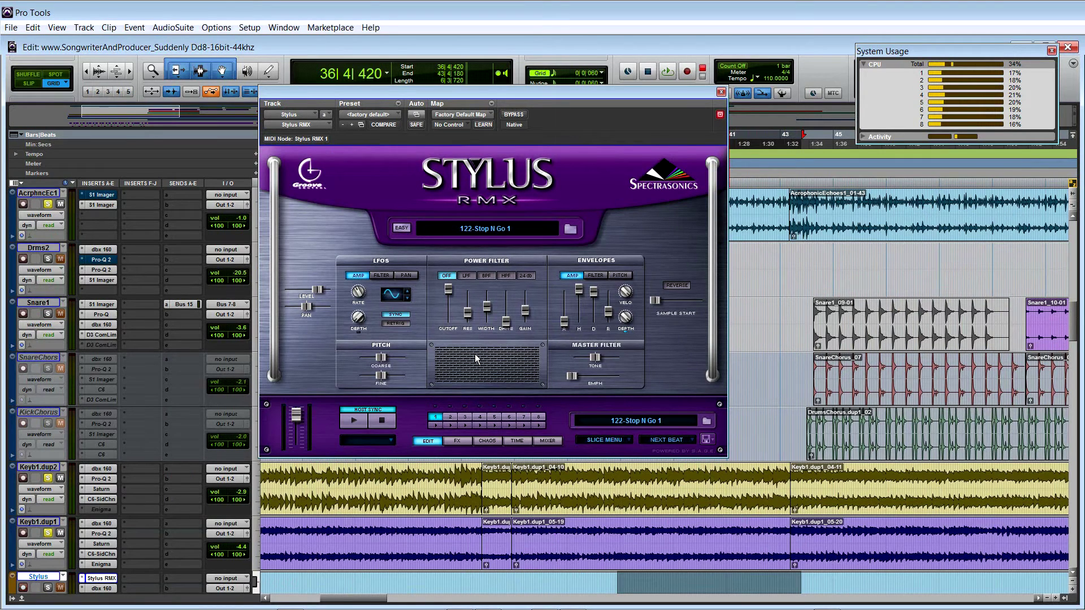
left_click(488, 440)
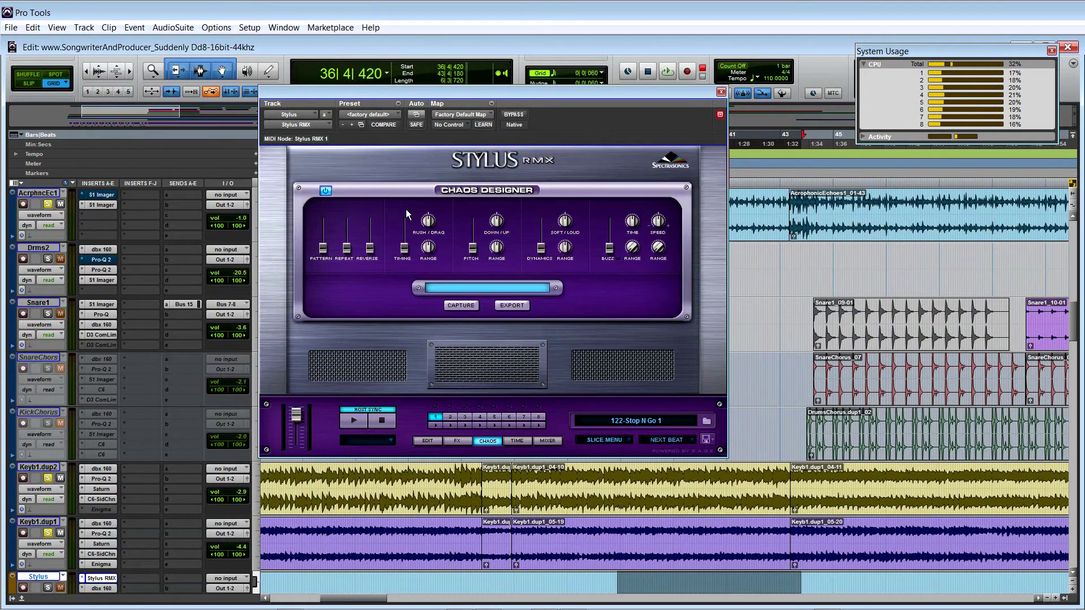
left_click(721, 92)
Select the empty stretch of Audio2.dup1 from bar 35 to the start of bar 44.
scroll(639, 422, "down", 5)
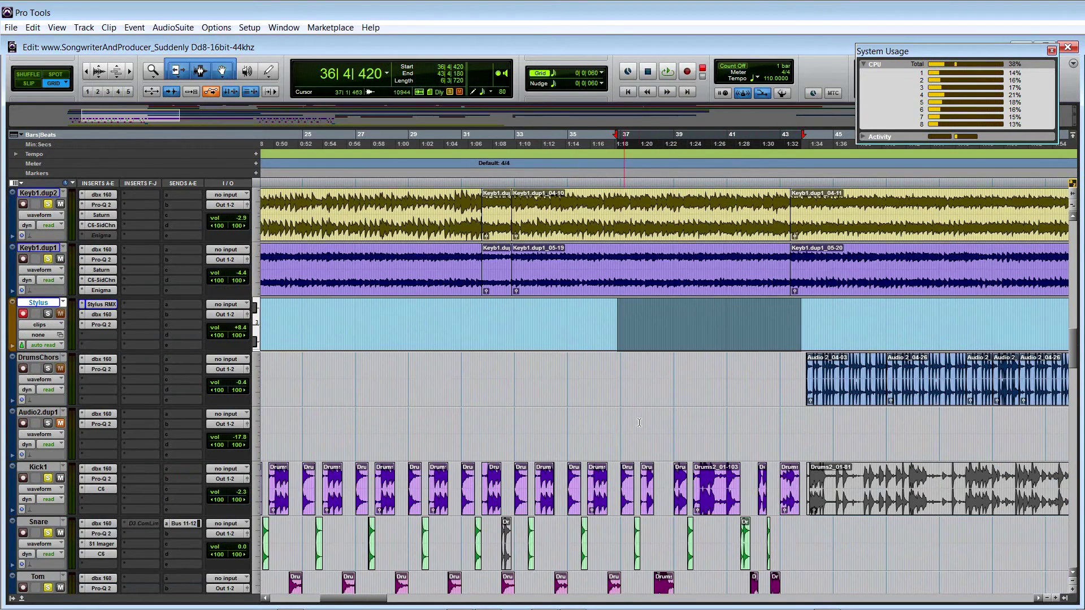
scroll(639, 422, "up", 1)
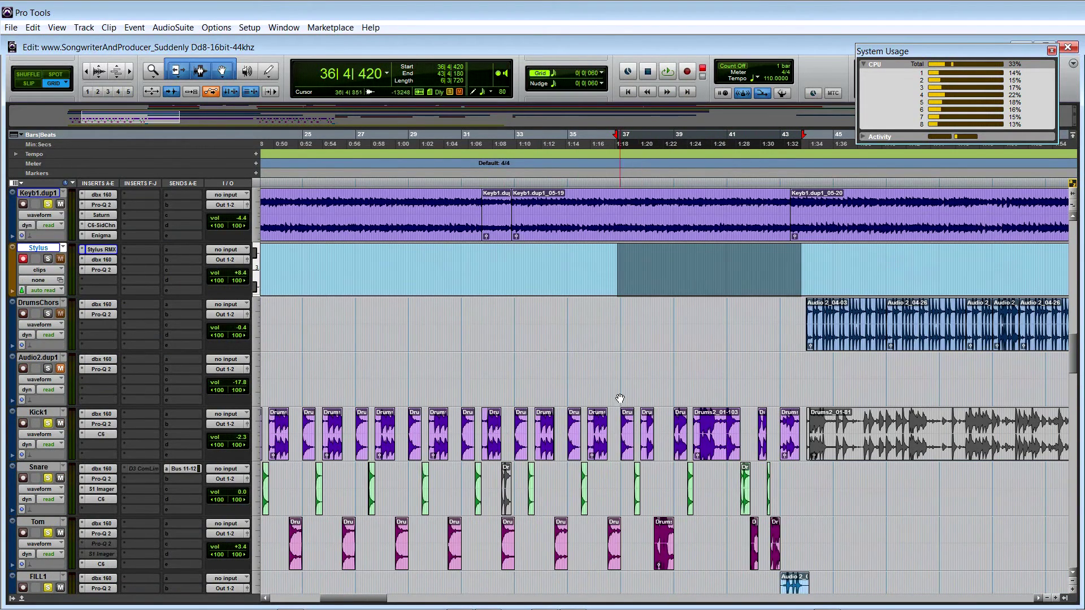
left_click(588, 373)
left_click_drag(600, 365, 797, 365)
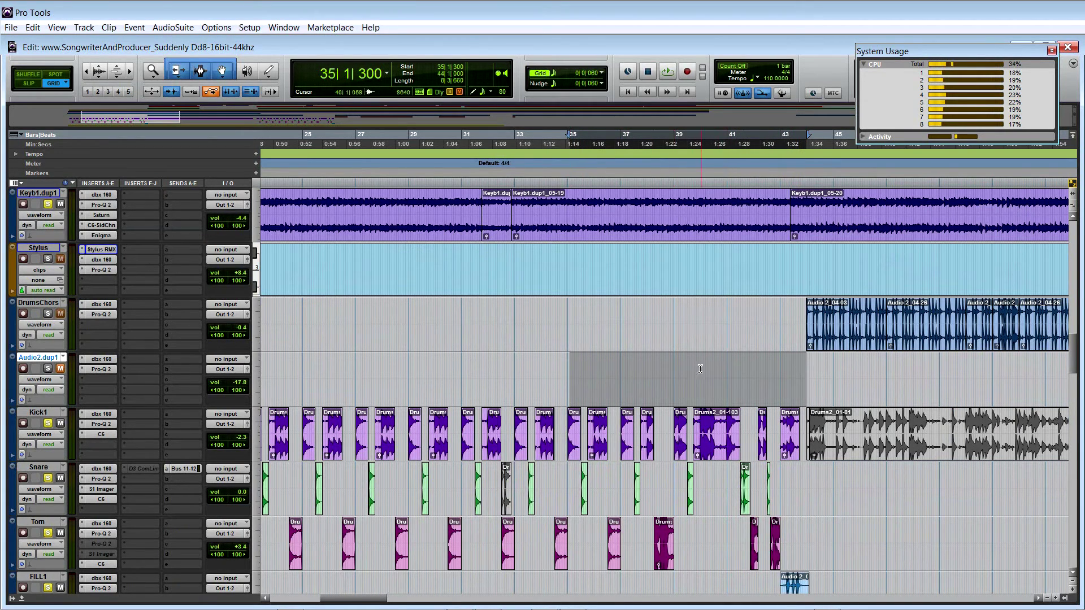
Place the edit cursor at bar 39 on Audio2.dup1 and play the soloed tracks from there.
left_click_drag(693, 369, 734, 374)
left_click(697, 367)
key("space")
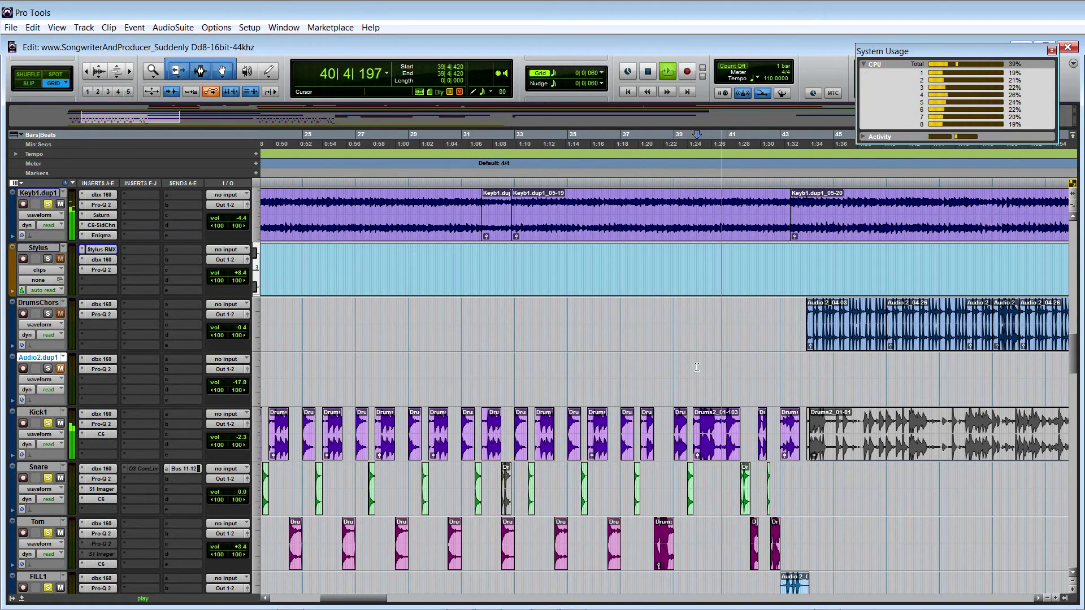
Replay the soloed tracks from about 38|3|900 on Audio2.dup1, just ahead of bar 39, and stop playback.
key("space")
left_click(667, 366)
key("space")
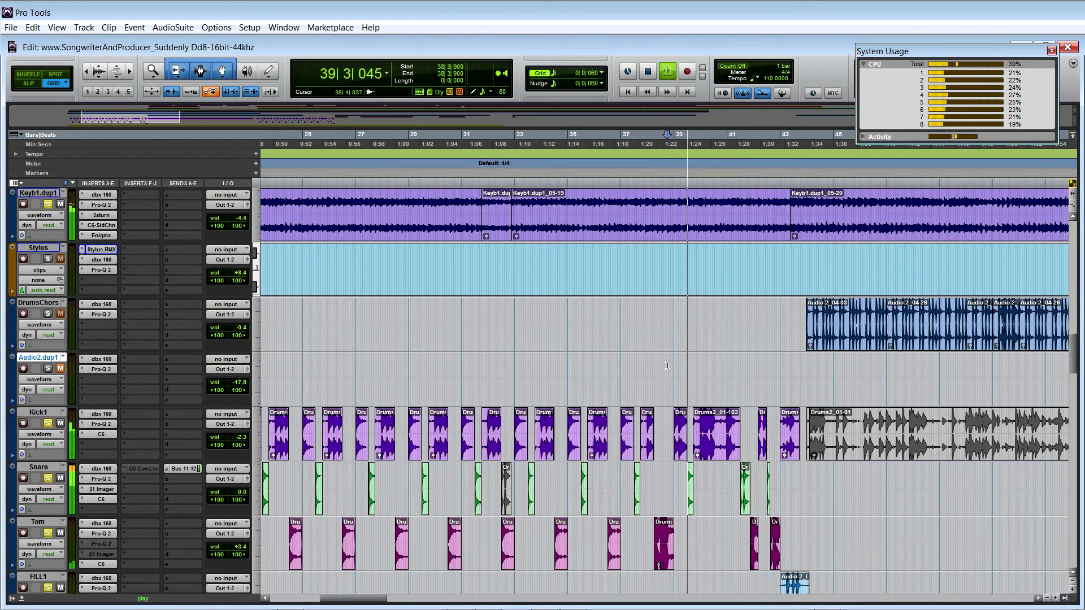
key("space")
Select the empty stretch of Audio2.dup1 from about 39|4|420 to 40|3|360 and play the soloed tracks over it.
left_click_drag(716, 376, 699, 375)
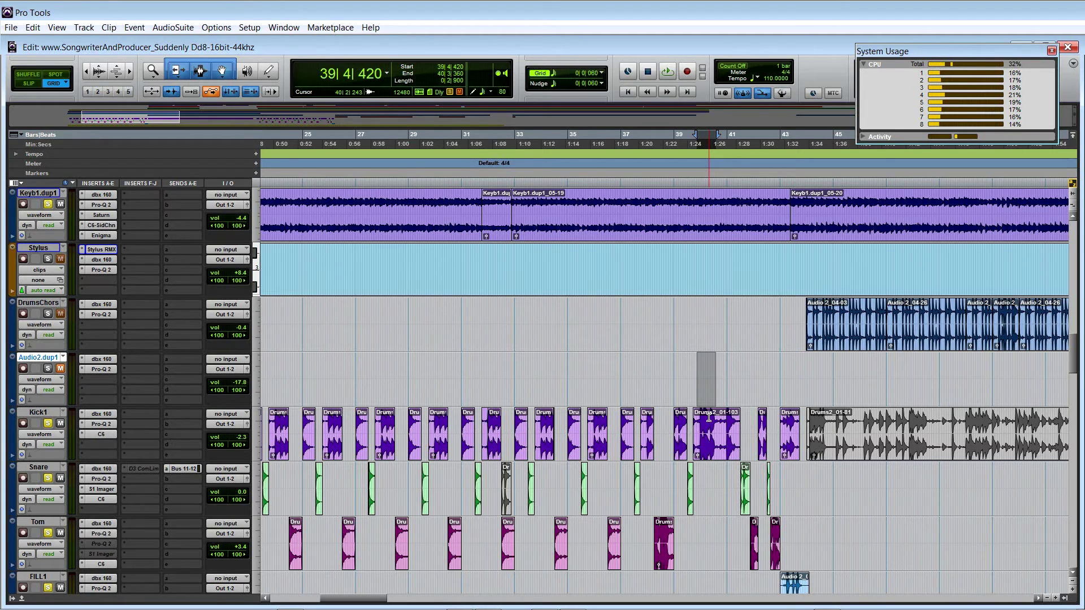
scroll(708, 417, "down", 1)
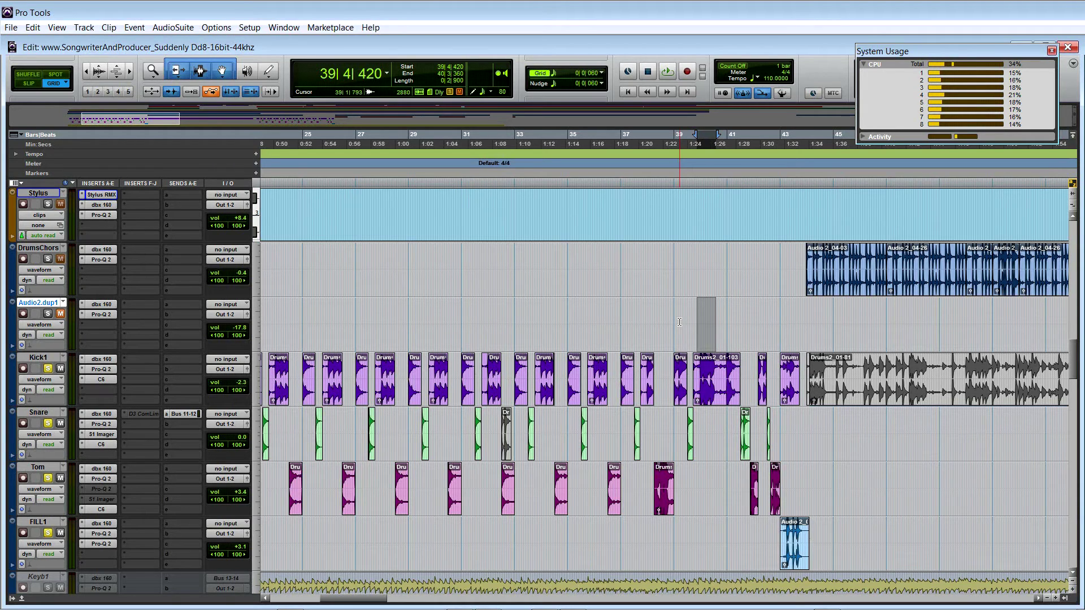
key("space")
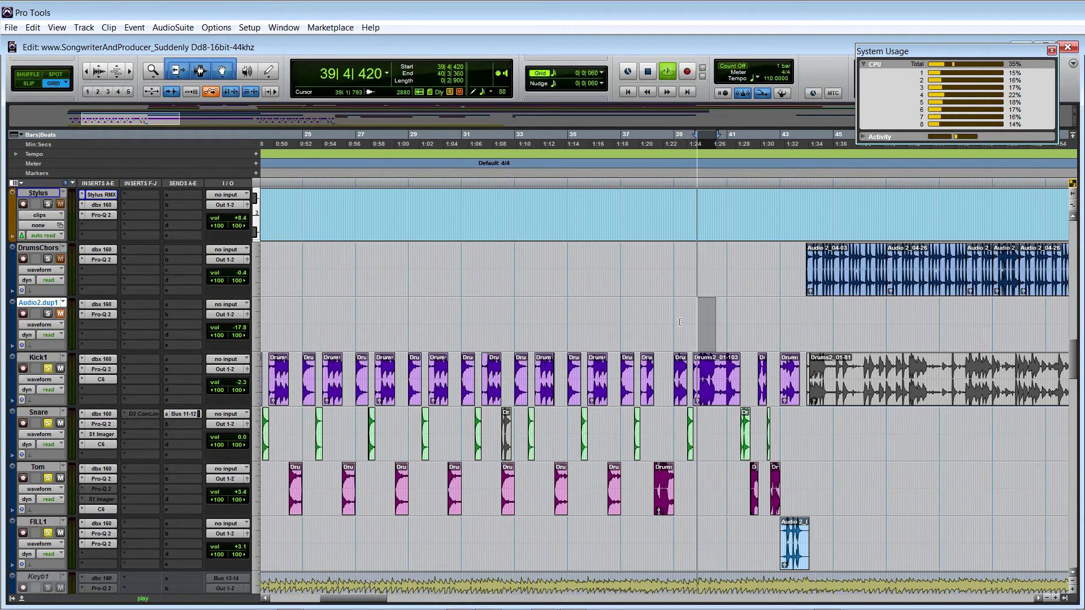
key("space")
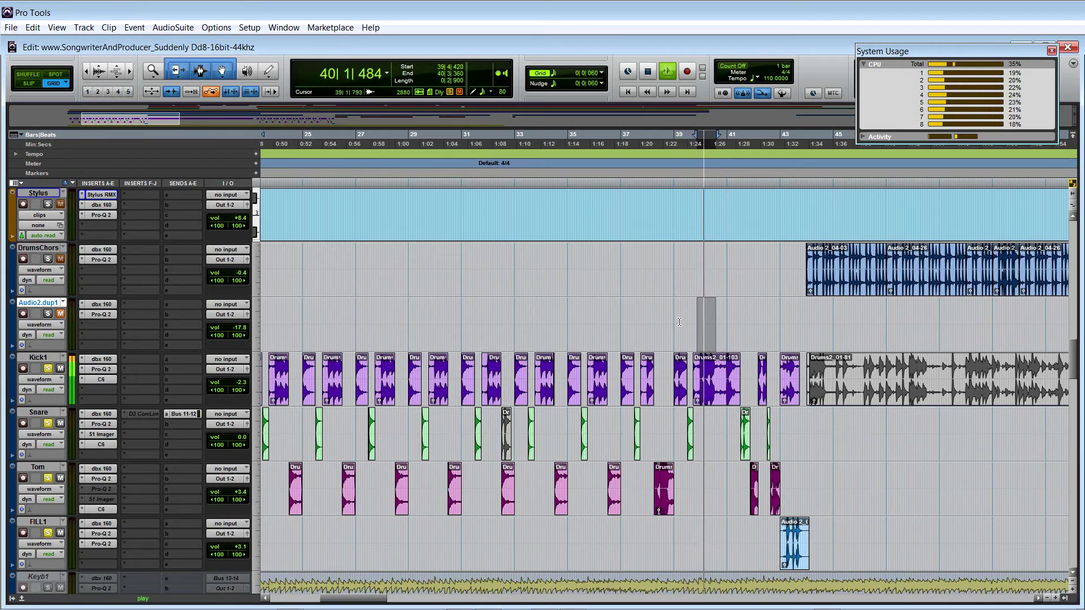
Audition Audio2.dup1's range from about 38|4|540 to late bar 40, followed by the shorter range from 38|4|360 to 39|2|840.
left_click_drag(671, 316, 725, 319)
key("space")
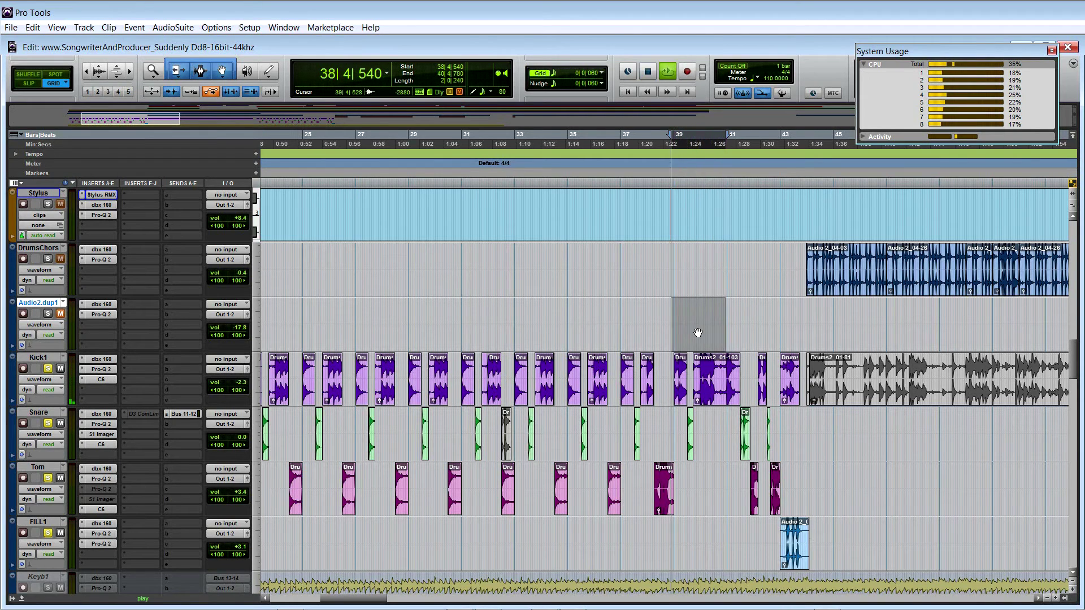
key("space")
left_click_drag(670, 315, 686, 317)
key("space")
key("space")
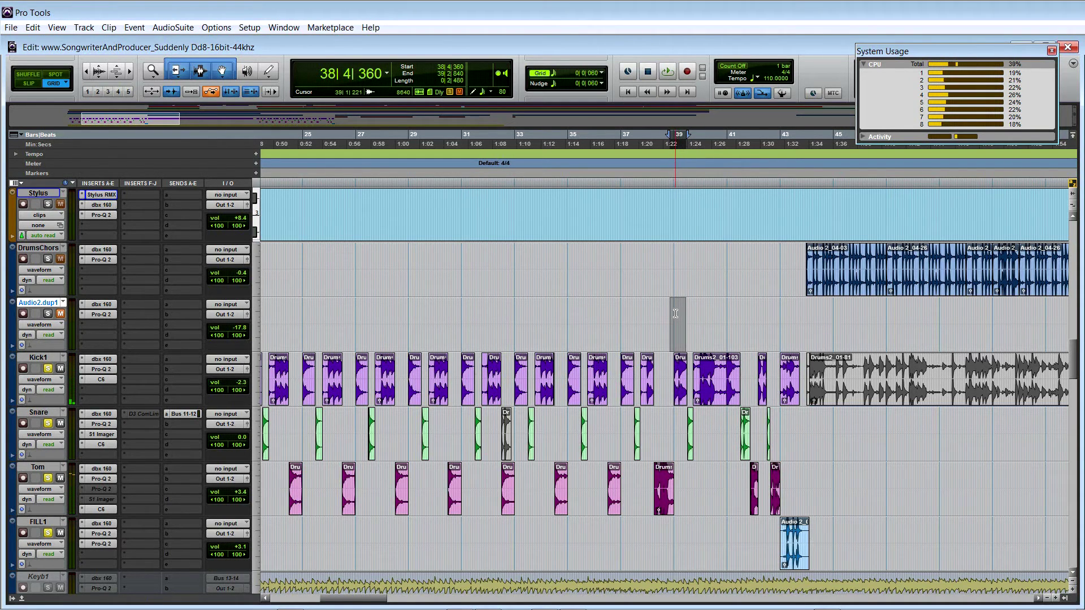
Reselect the range from about 38|4|600 to 39|3|480 on Audio2.dup1 and play the soloed drums there.
triple_click(686, 310)
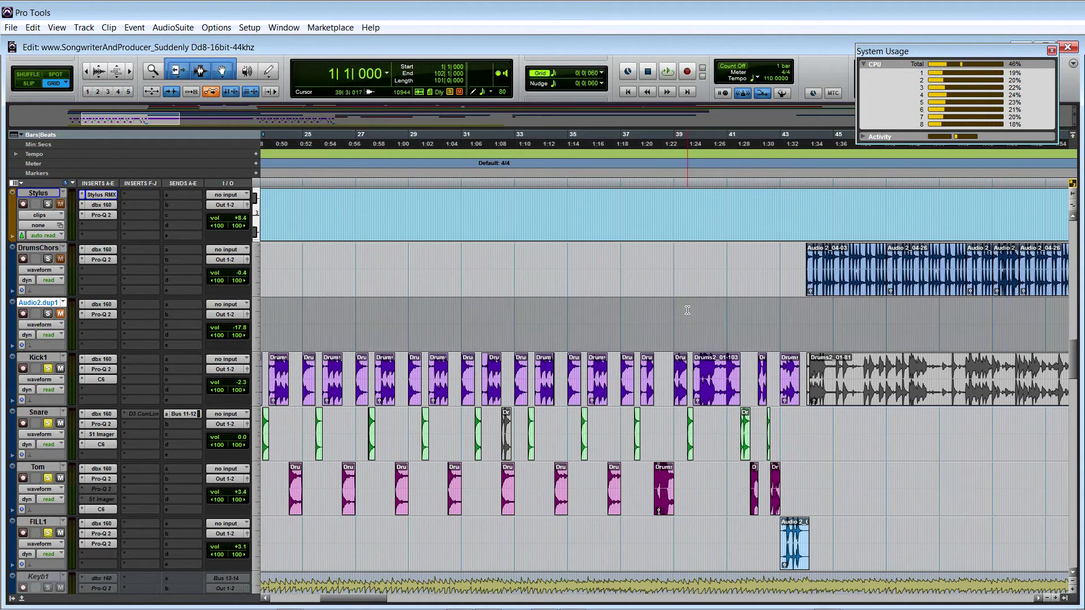
left_click_drag(672, 312, 686, 313)
key("space")
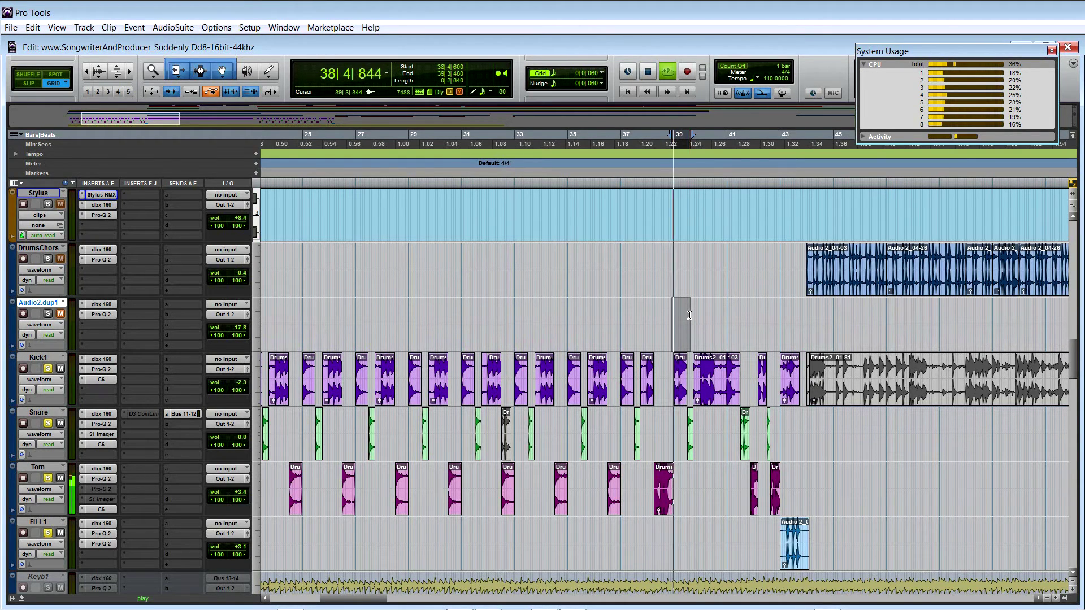
key("space")
Select Audio2.dup1 from about 38|4|420 to 41|2|240 and play the longer drum passage.
left_click(670, 313)
left_click_drag(670, 314, 735, 322)
key("space")
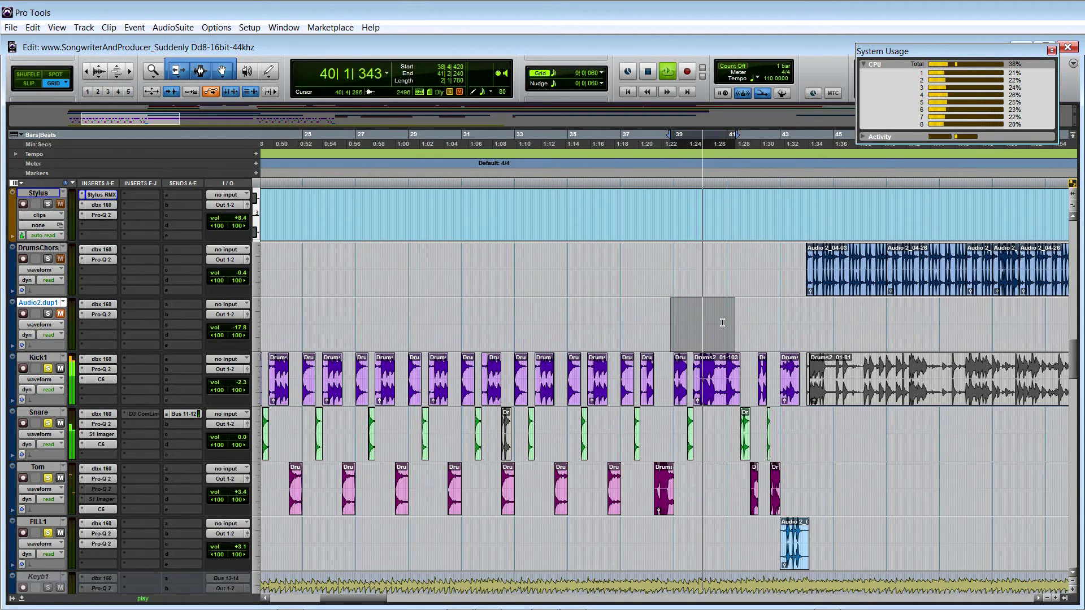
key("space")
Select the short gap on the Tom track from about 39|2|420, beneath the snare hit, and play it.
left_click(689, 467)
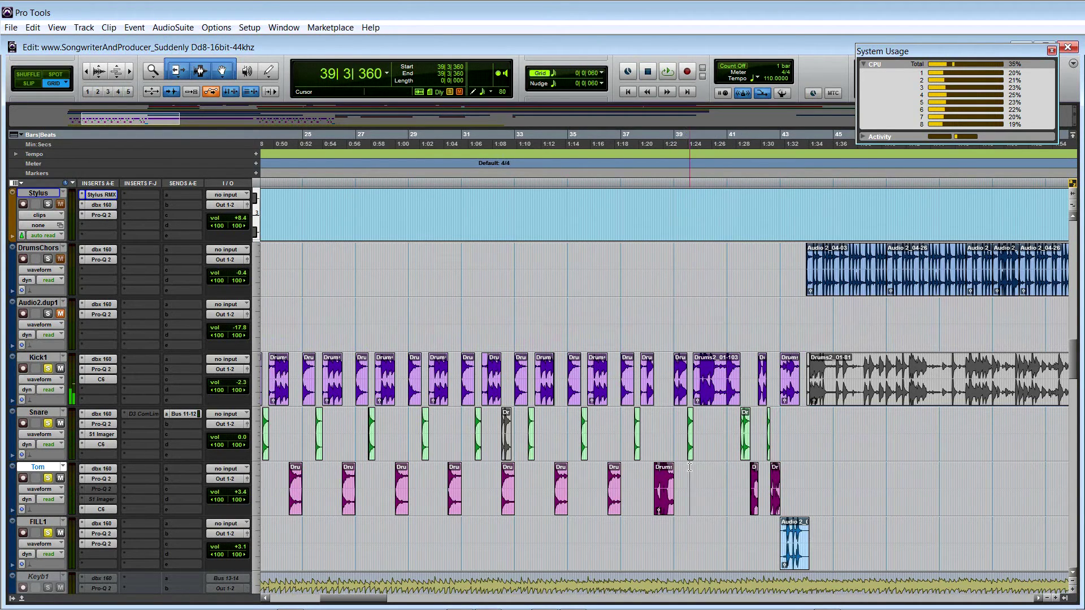
left_click_drag(688, 467, 697, 466)
key("space")
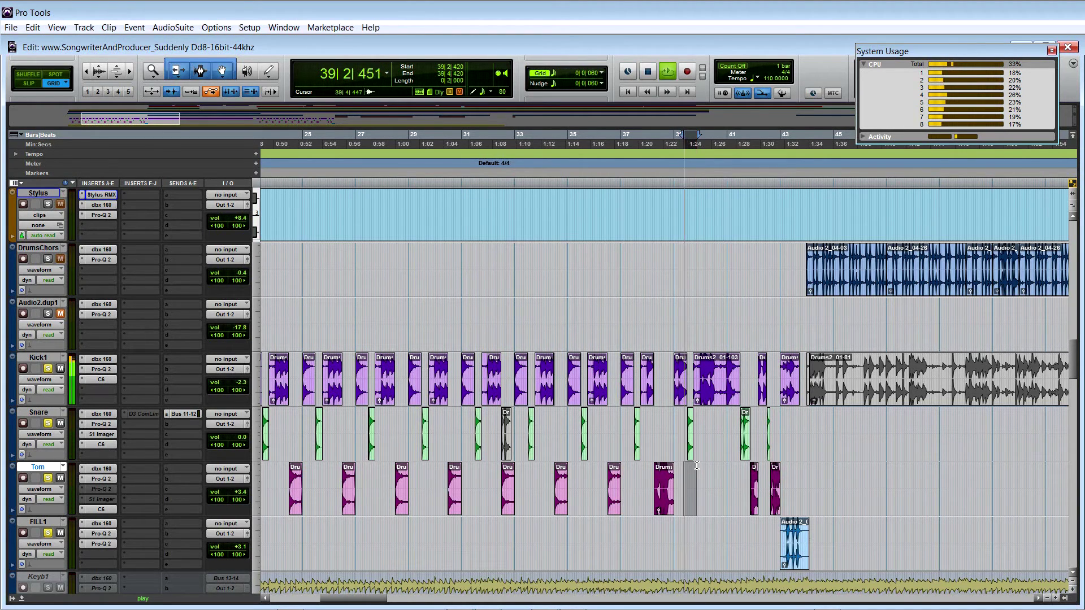
key("space")
Select the Snare track around its bar 39 hit, from about 38|4|540 to 39|4|720, and play that range.
left_click_drag(672, 415, 698, 414)
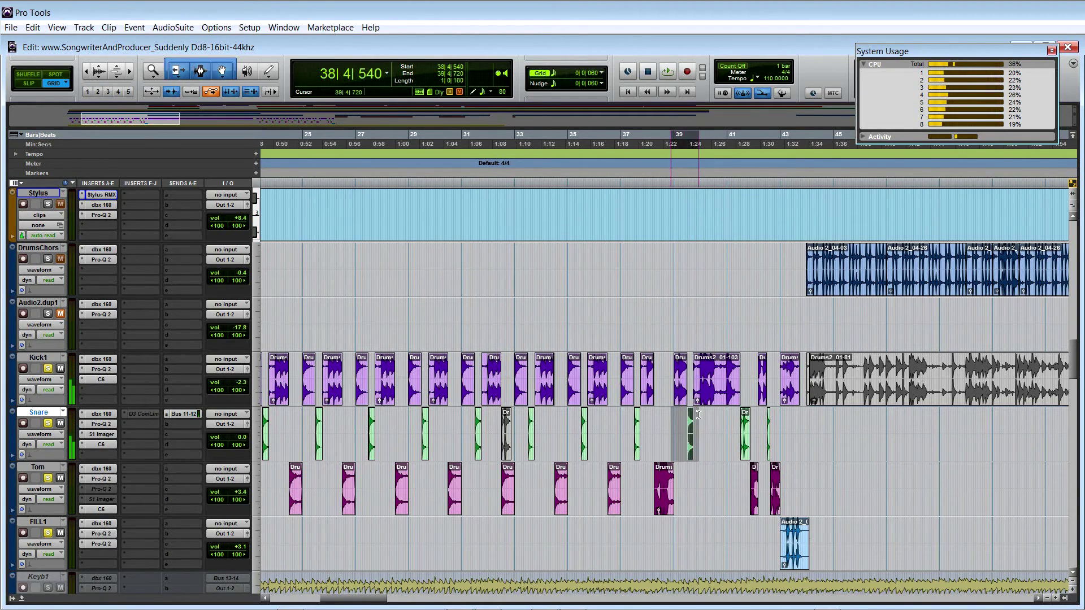
key("space")
key("space")
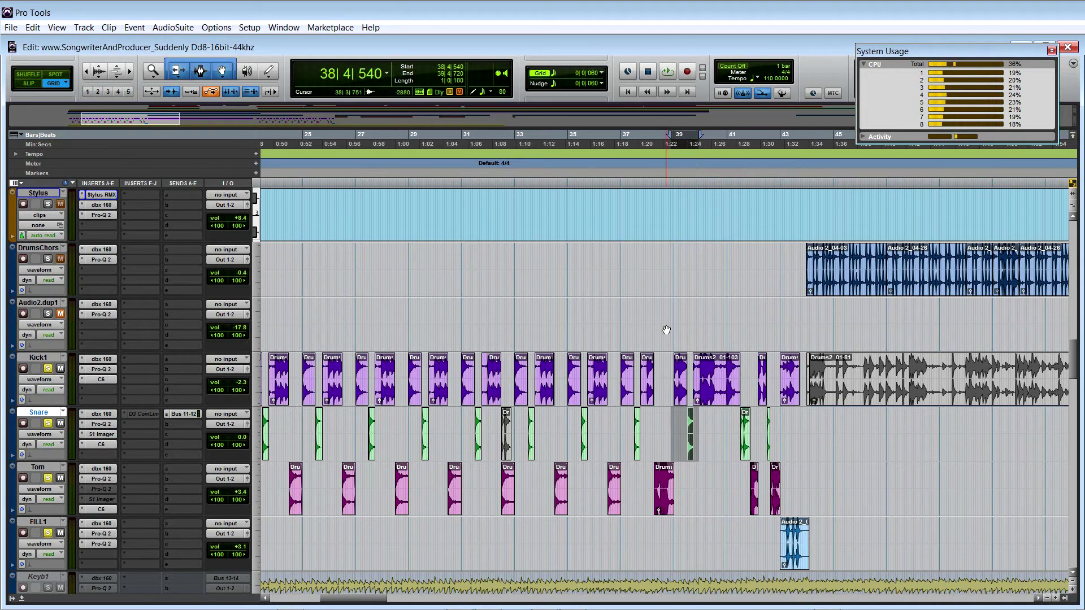
Select Audio2.dup1 from about 38|4|300 to 41|2|900 and audition the soloed drums over it.
left_click_drag(665, 318, 739, 315)
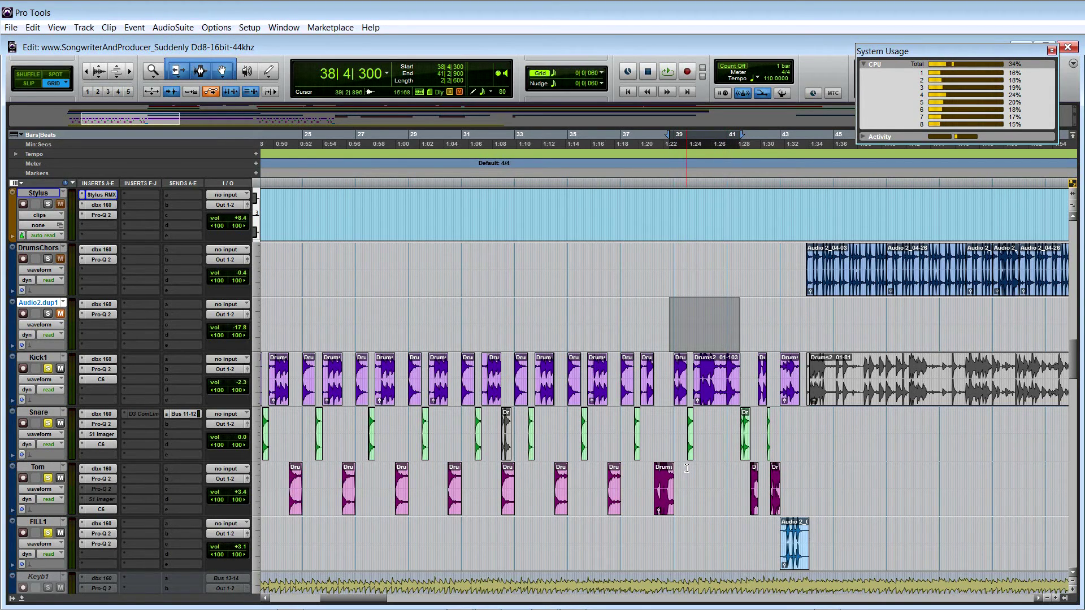
key("space")
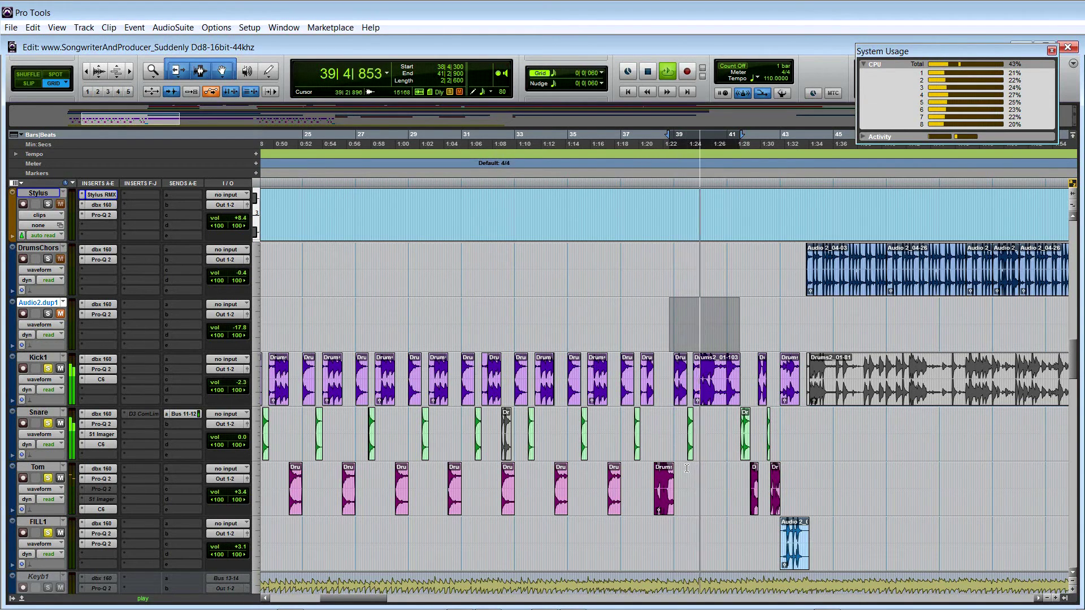
key("space")
Select the stretch of Audio2.dup1 above the Drums2_01-103 kick clip, from about 39|3|420 to 41|2|840, and play it.
left_click_drag(691, 321, 715, 328)
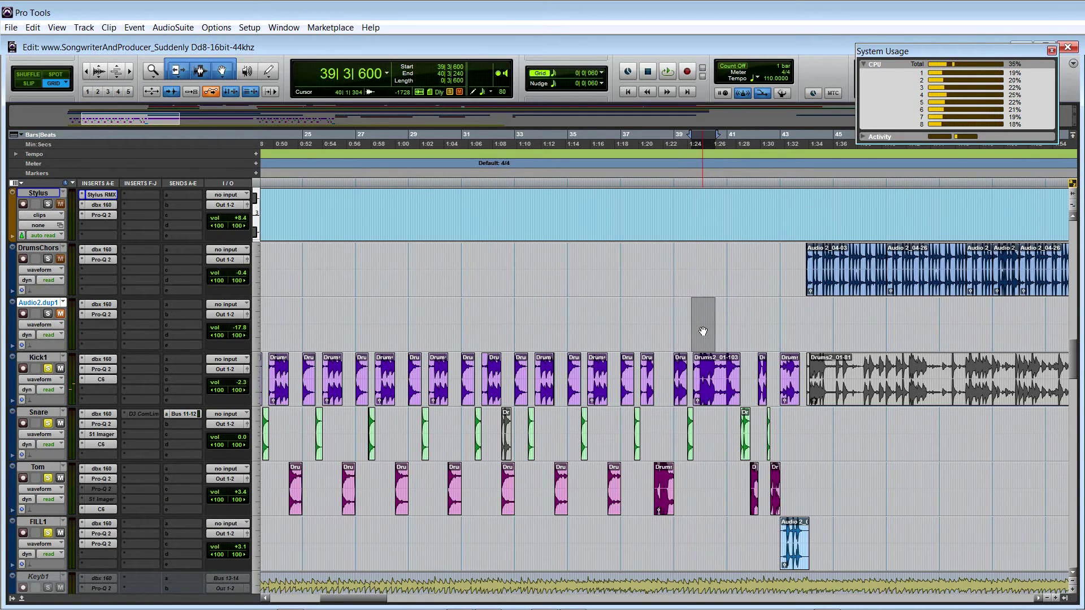
left_click_drag(690, 317, 739, 318)
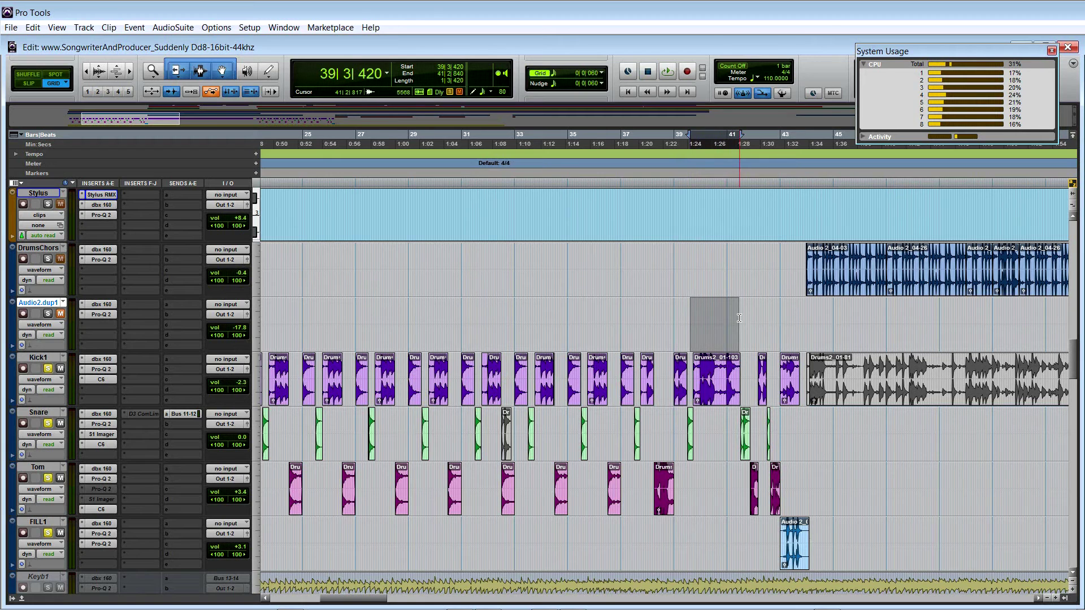
key("space")
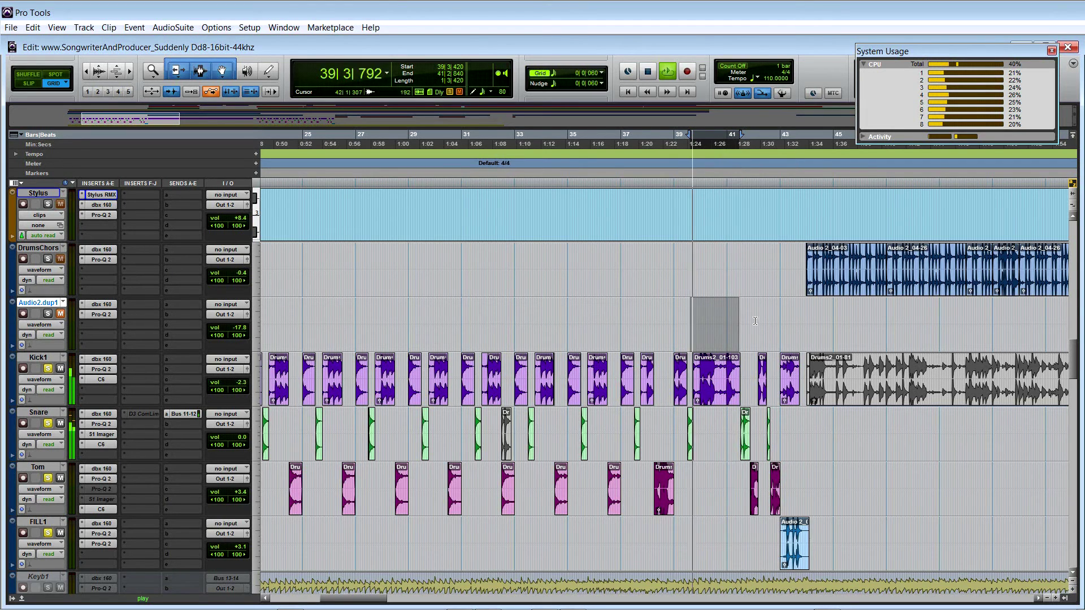
Select Audio2.dup1 from about 36|4|540 to 44|2|000 and play the drum build-up towards the DrumsChors clips.
left_click(673, 317)
left_click_drag(621, 315, 800, 308)
key("space")
left_click(806, 311, "shift")
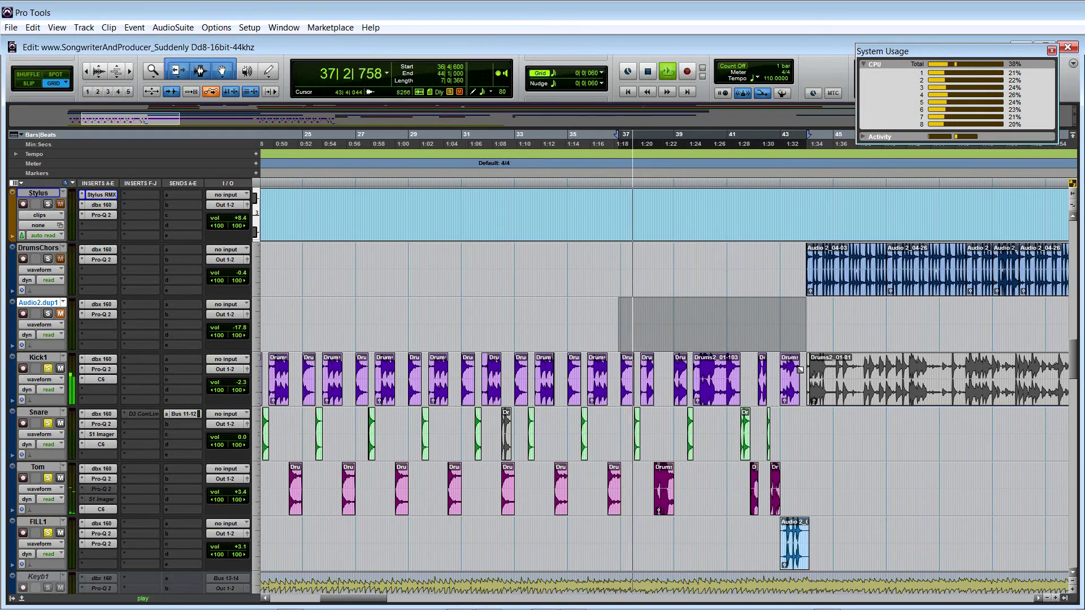
left_click_drag(625, 317, 806, 328)
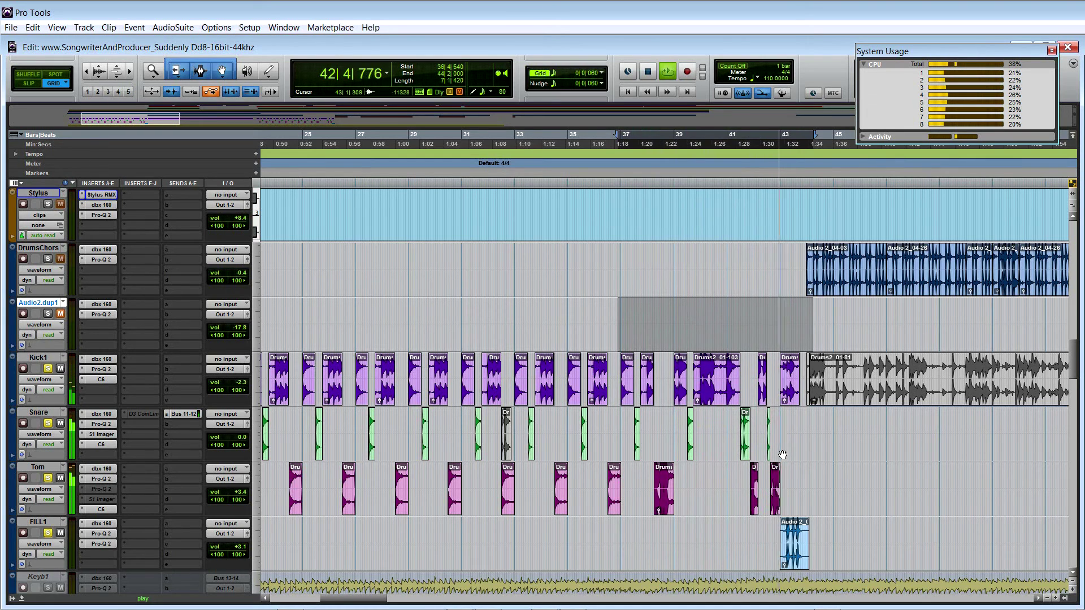
key("space")
Select Audio2.dup1 from about 41|2|000 to 42|2|240 and play that range twice to hear the snare hit.
left_click_drag(734, 324, 761, 328)
key("space")
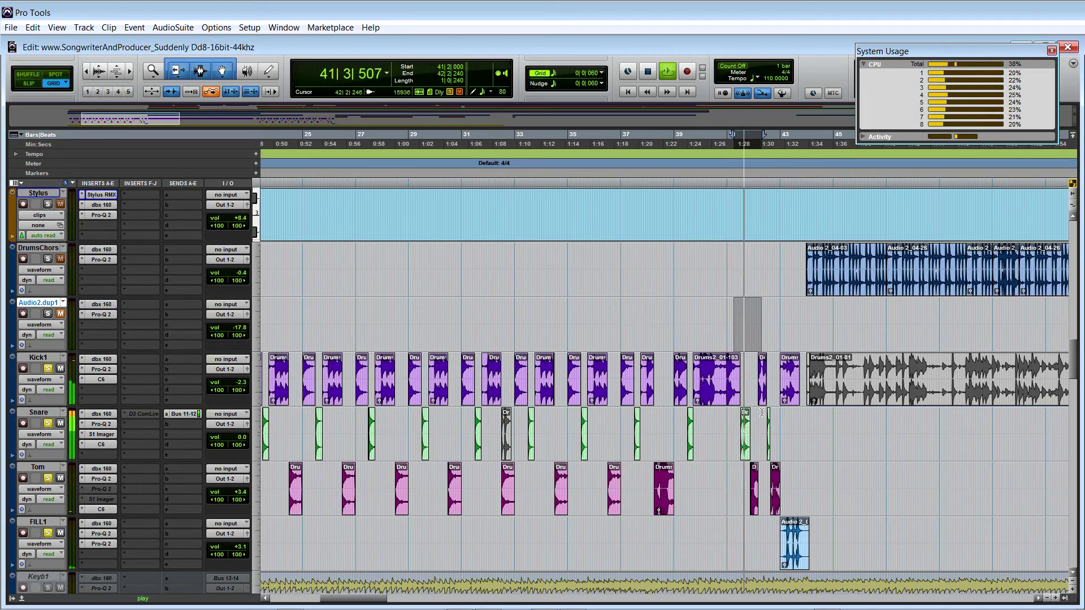
key("space")
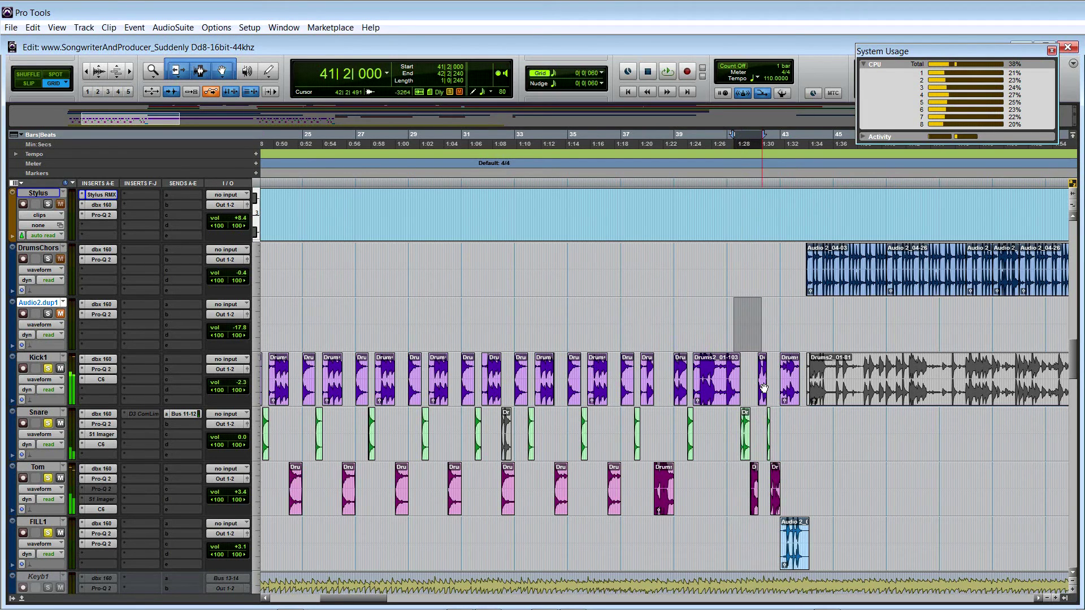
key("space")
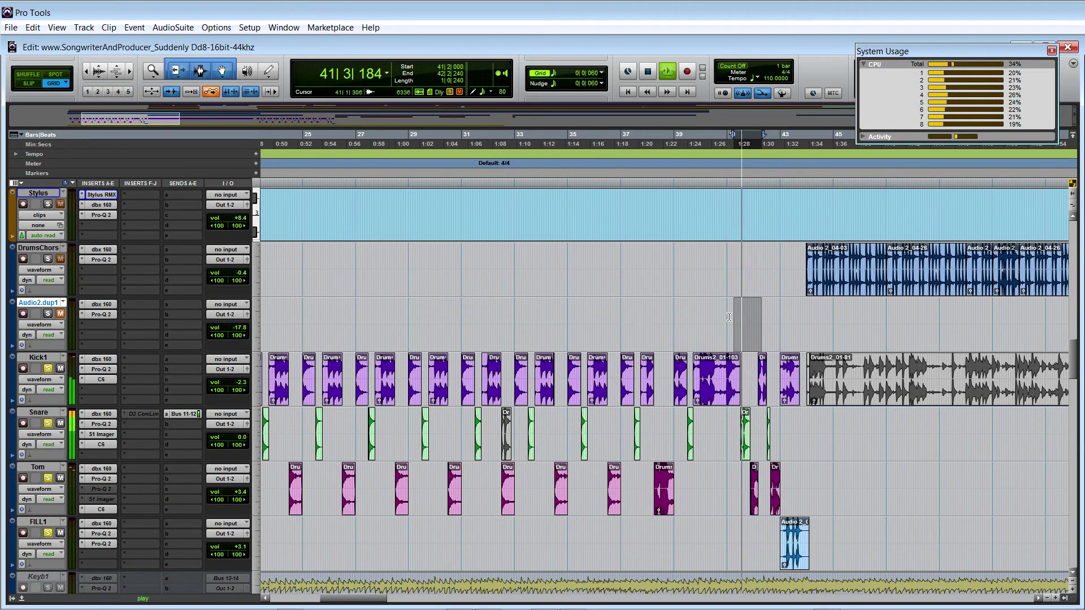
key("space")
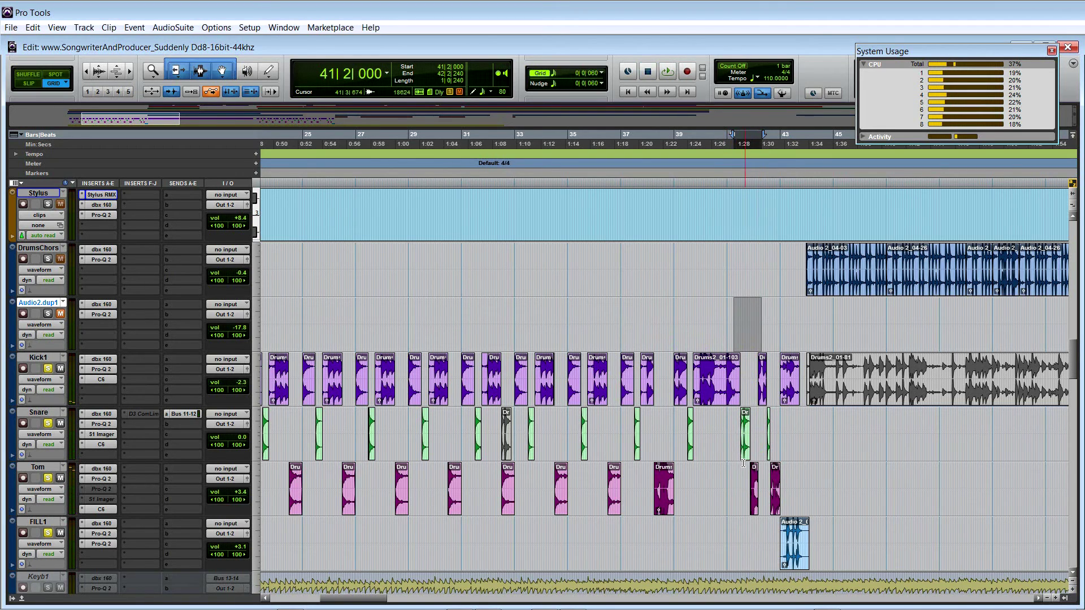
Place the edit cursor at 41|3|240 on the Tom track and briefly play from there.
left_click(743, 469)
key("space")
key("space")
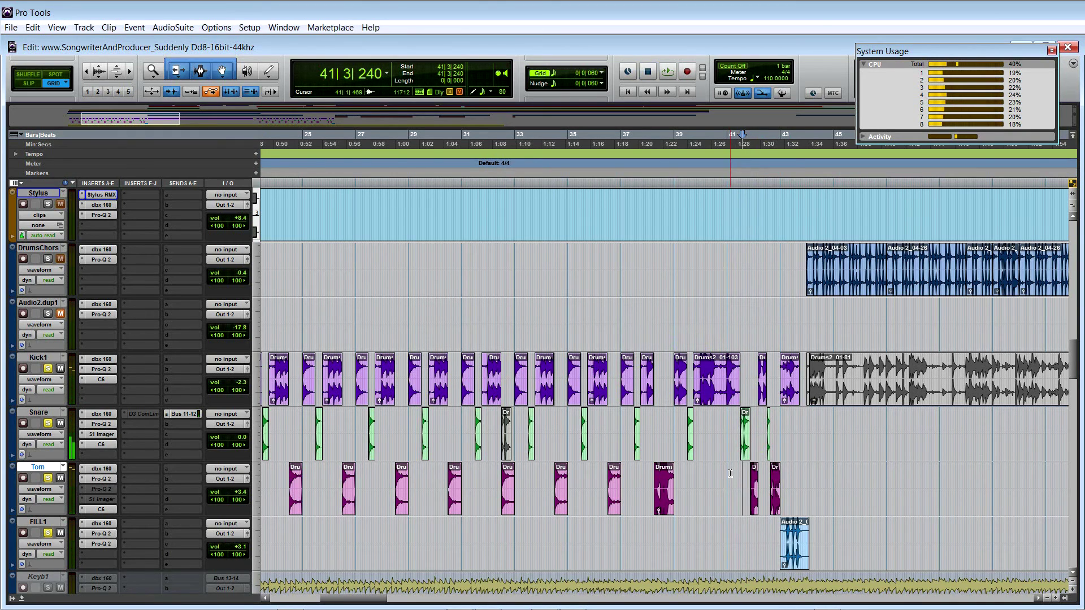
Select Audio2.dup1 from about 26|4|660 to 30|2|240 and play the earlier drum pattern for comparison.
left_click_drag(375, 318, 429, 318)
key("space")
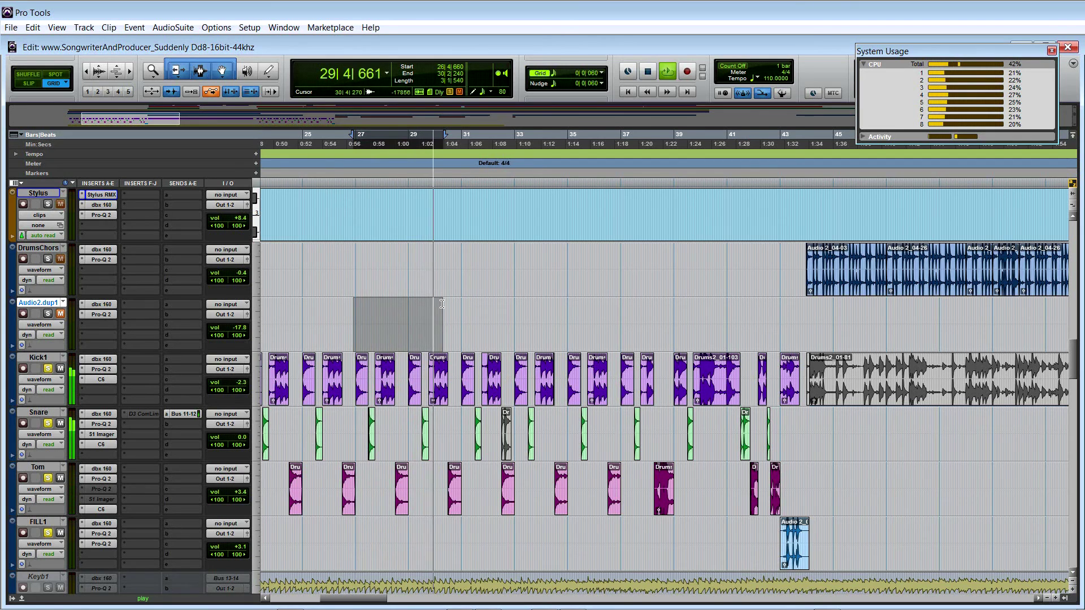
key("space")
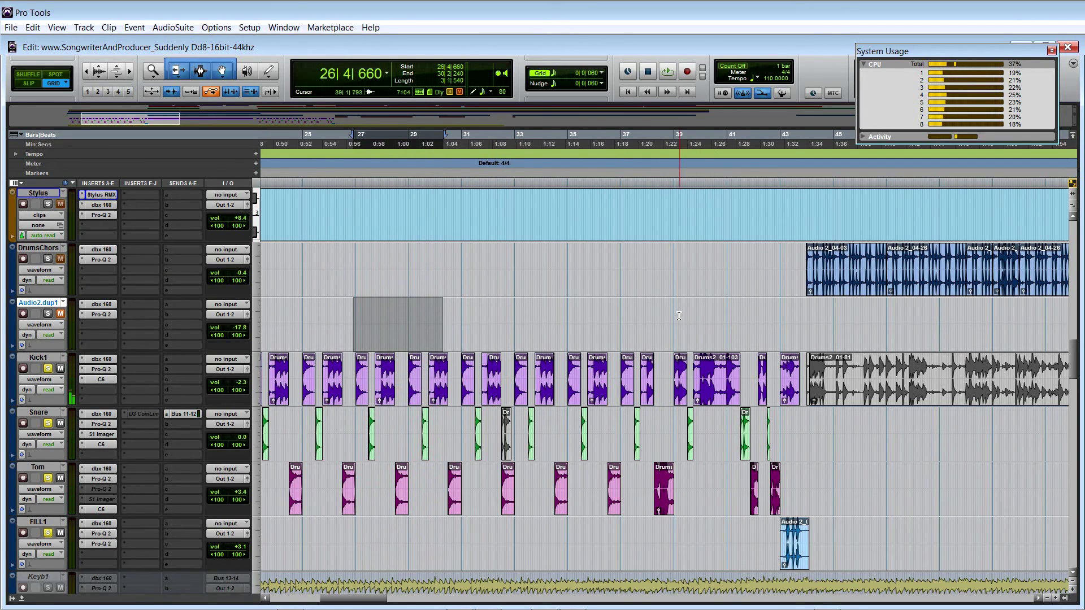
Mark the stretches of Audio2.dup1 leading into the DrumsChors clips, ending with the range from about 41|1|480 to 44|1|120.
left_click_drag(266, 323, 808, 319)
left_click(723, 334)
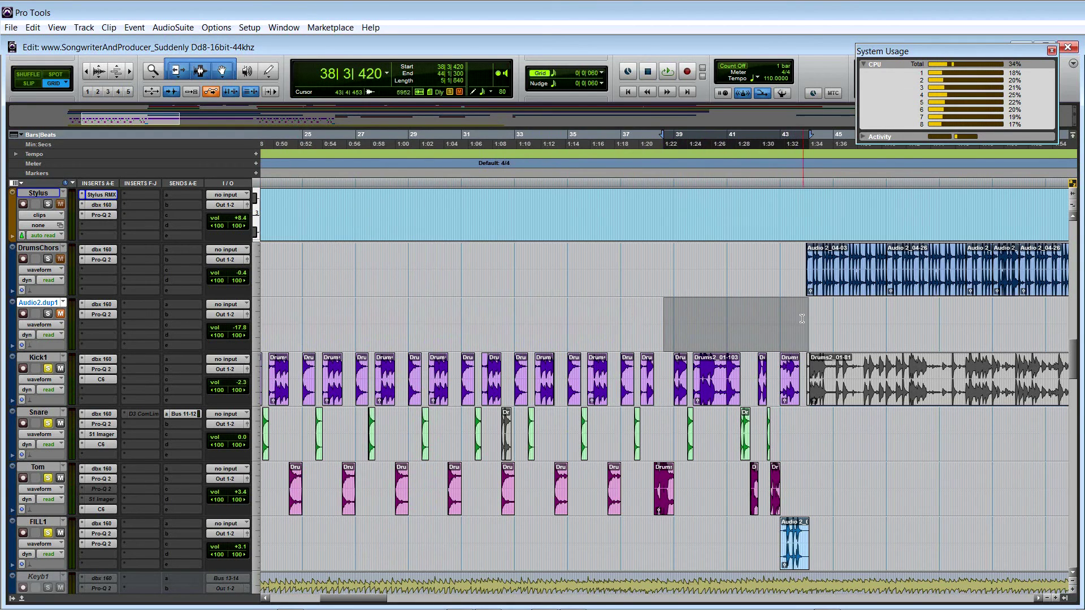
left_click(734, 313)
double_click(733, 313)
left_click(747, 312)
left_click_drag(730, 312, 806, 312)
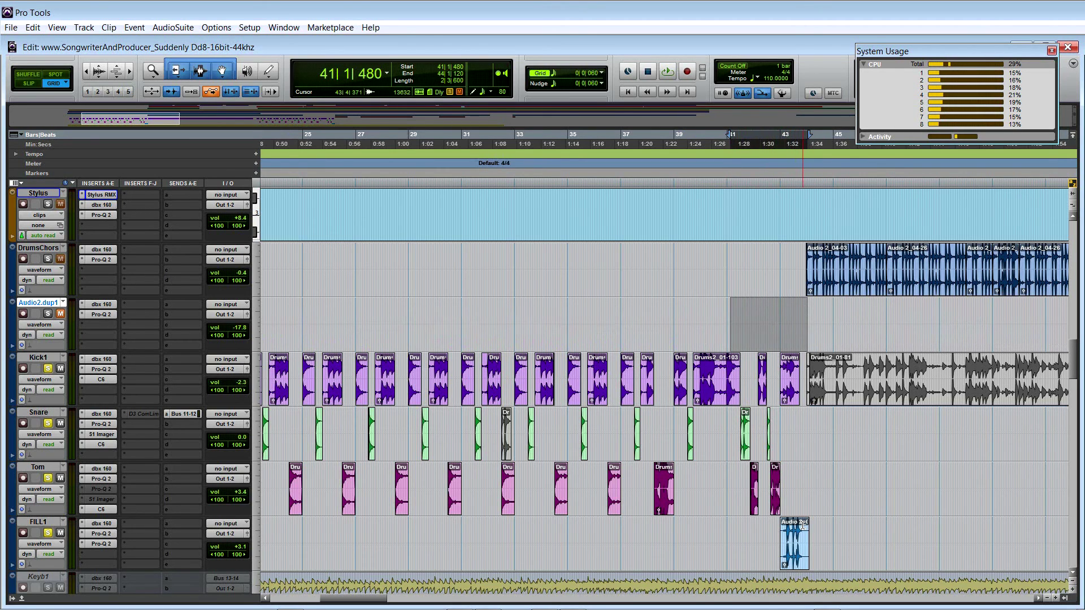
Place the edit cursor at bar 41 on Audio2.dup1 and play the soloed drums through the fill past bar 44.
left_click(727, 315)
key("space")
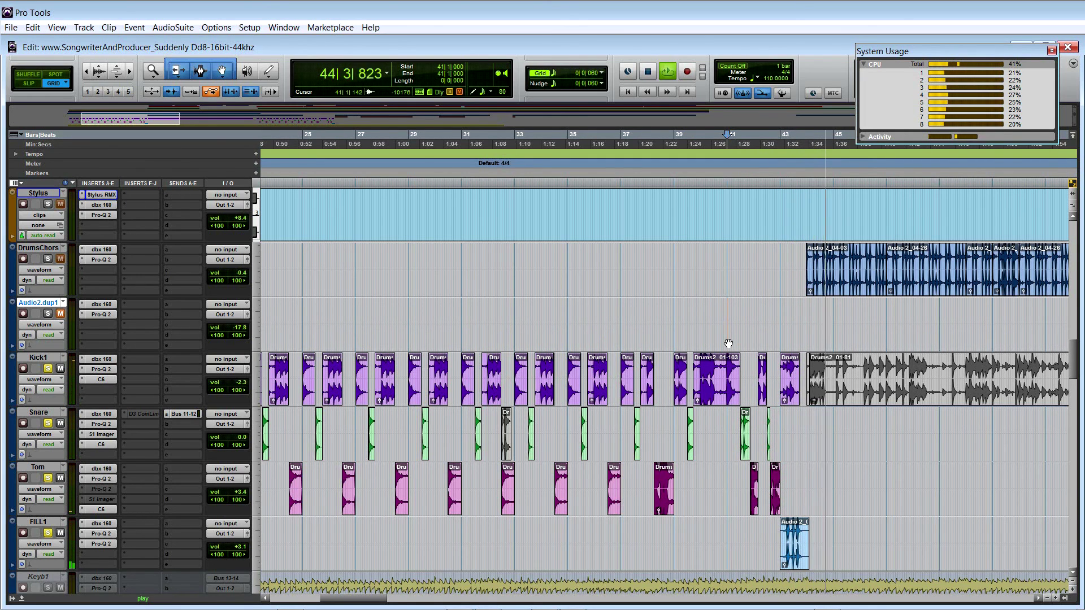
key("space")
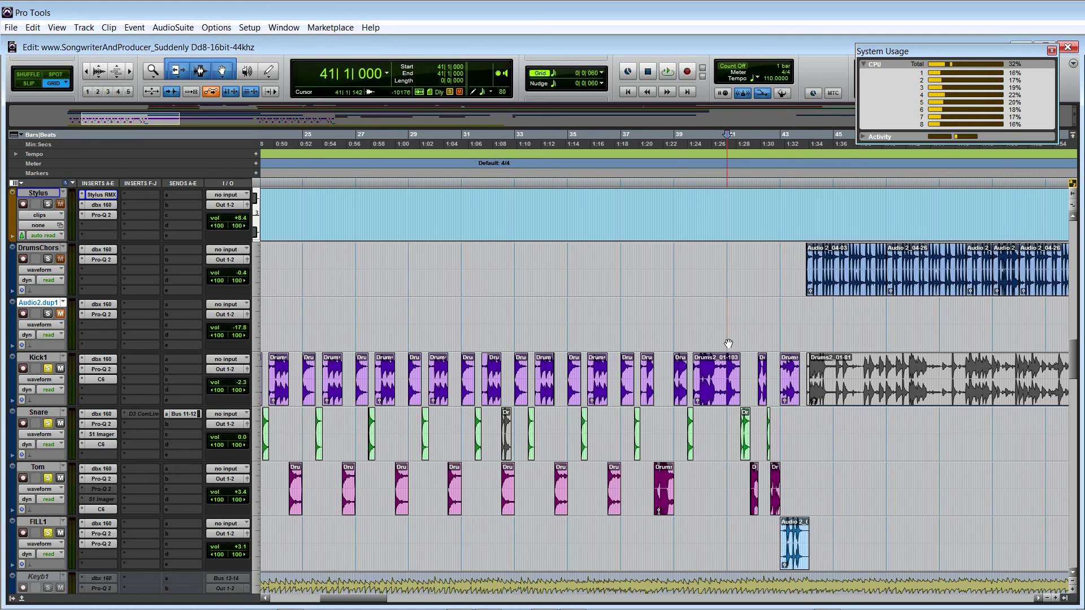
Zoom the timeline out to show the drum tracks from before bar 13 to beyond bar 53.
key("r")
key("r")
key("r")
key("t")
key("t")
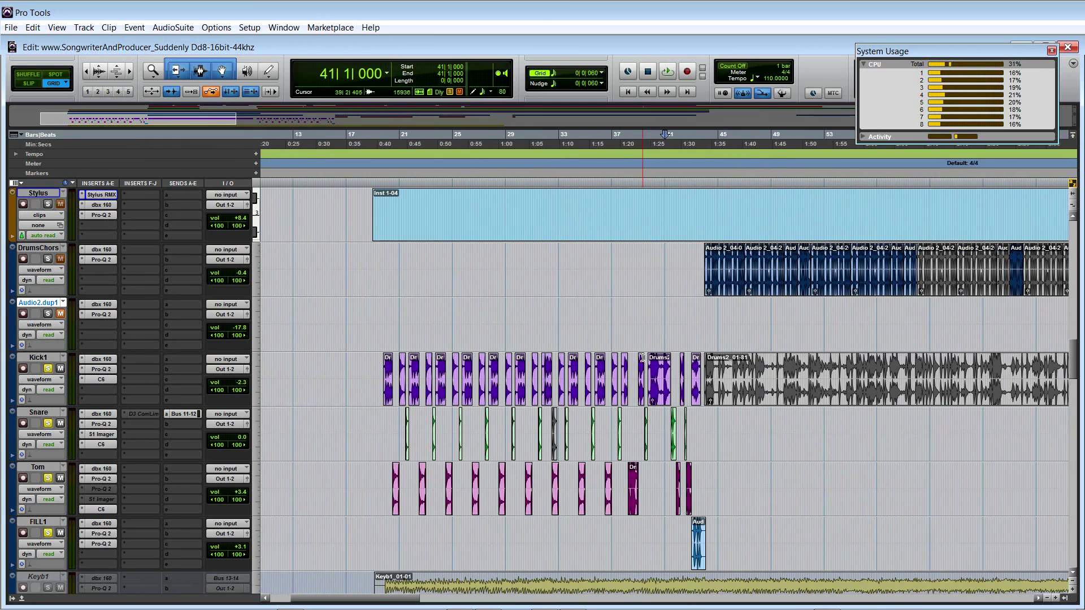